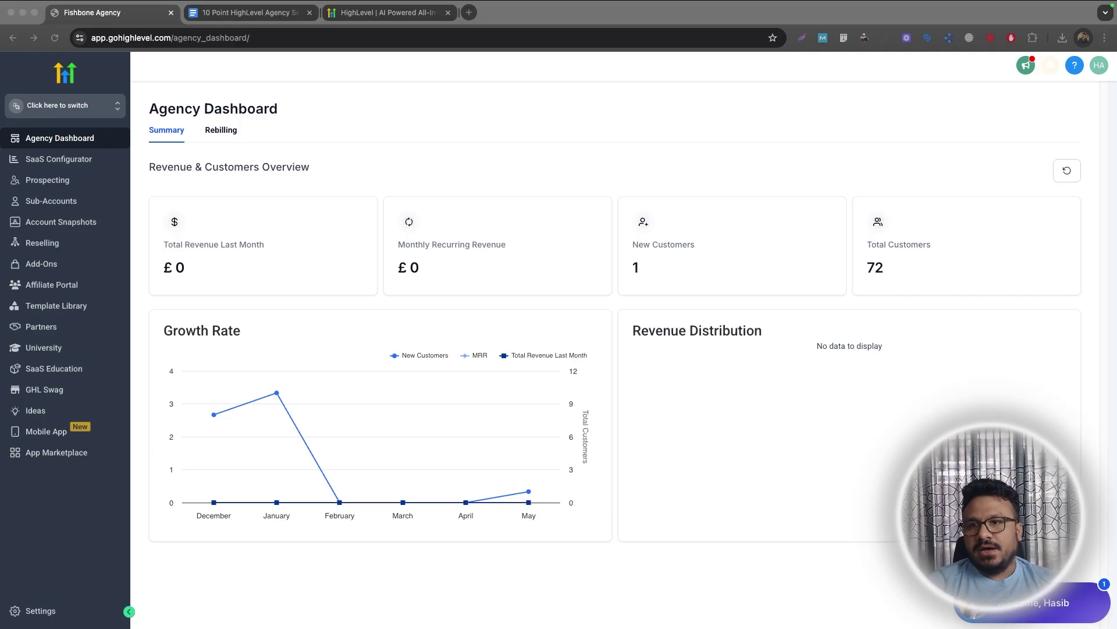
Examine the 30-day free trial signup form on the HighLevel trial page, and return to the agency dashboard
{"action": "left_click", "coordinate": [375, 13]}
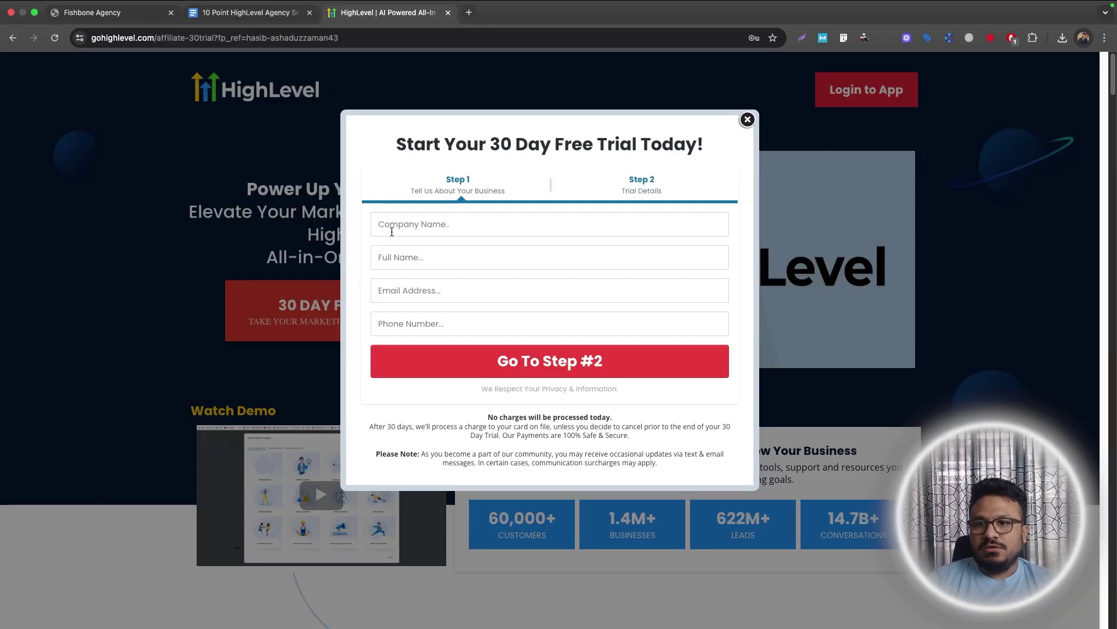
{"action": "left_click", "coordinate": [748, 117]}
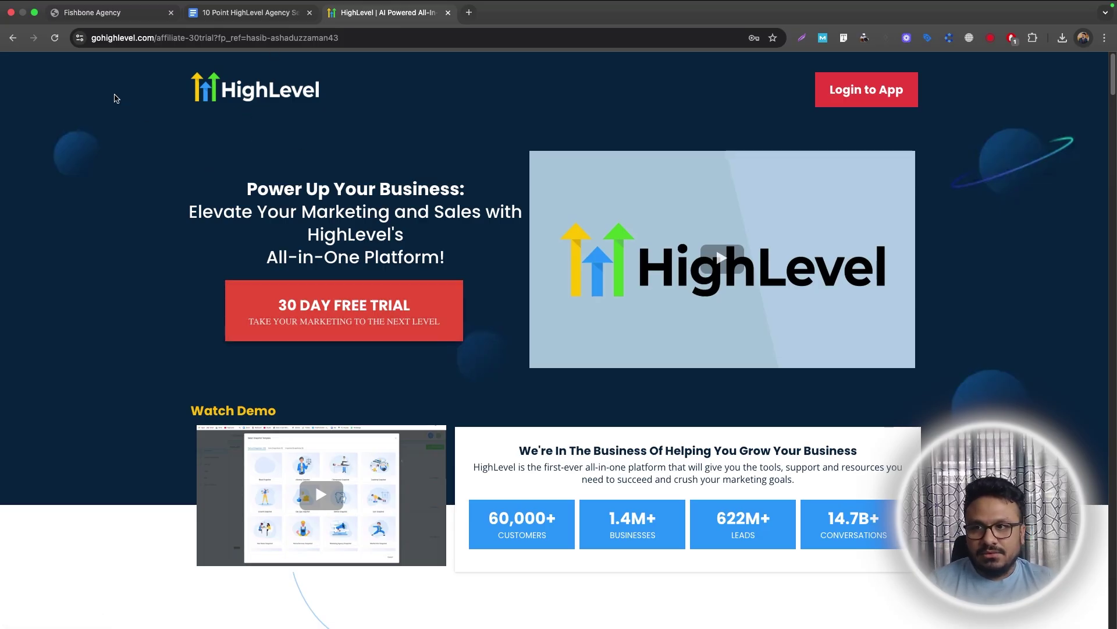
{"action": "left_click", "coordinate": [311, 309]}
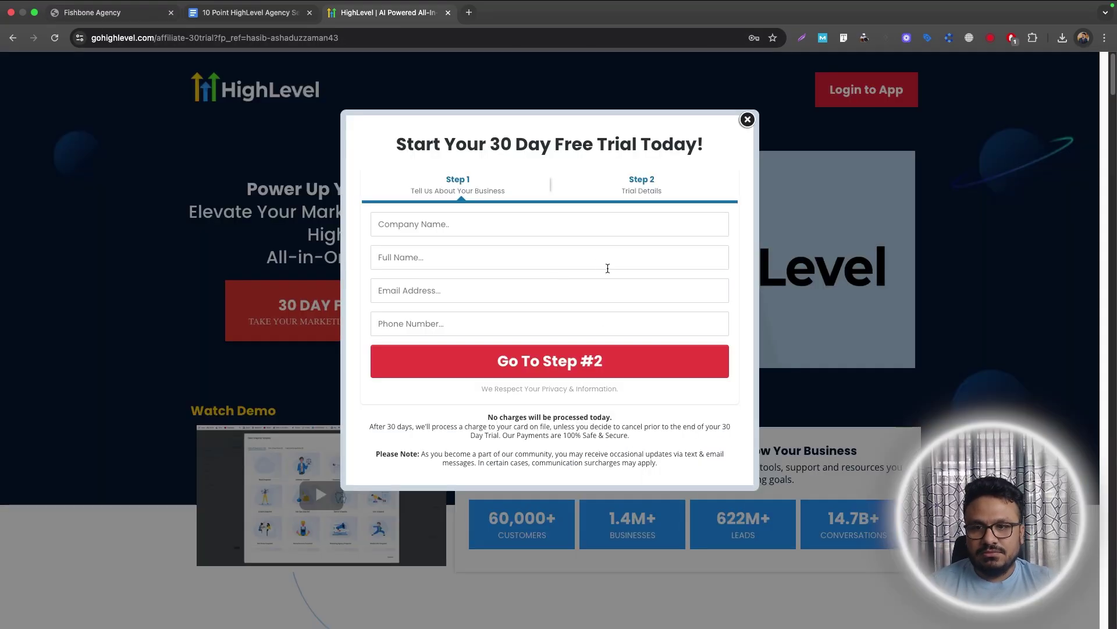
{"action": "left_click", "coordinate": [91, 14]}
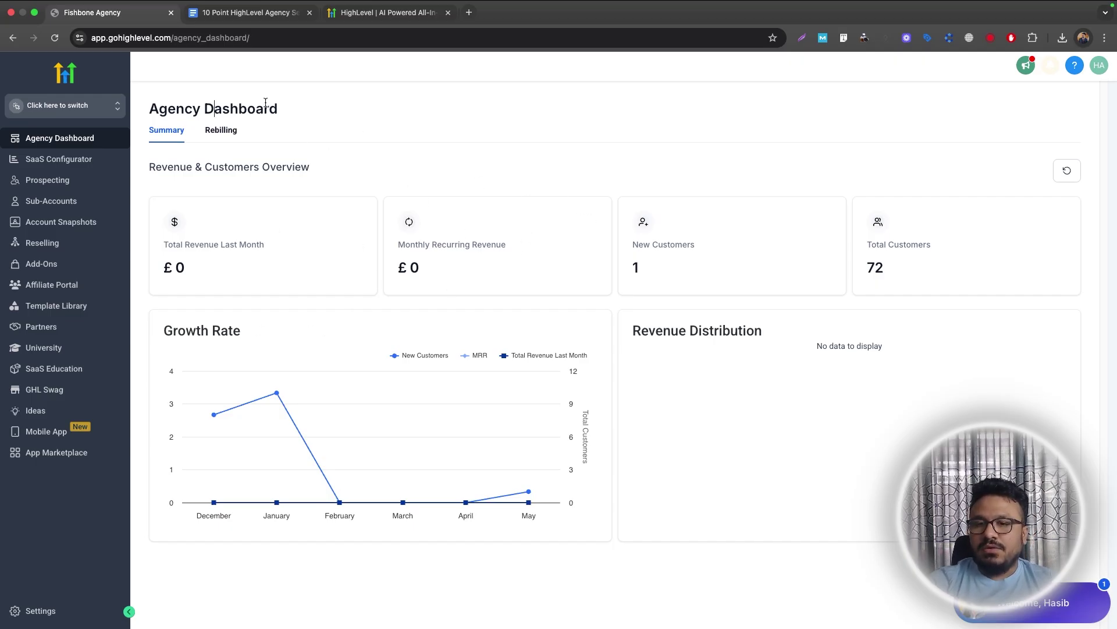
Review the sections of the 10 Point HighLevel Agency Setup Checklist document, starting with Agency Level Settings
{"action": "left_click", "coordinate": [248, 12]}
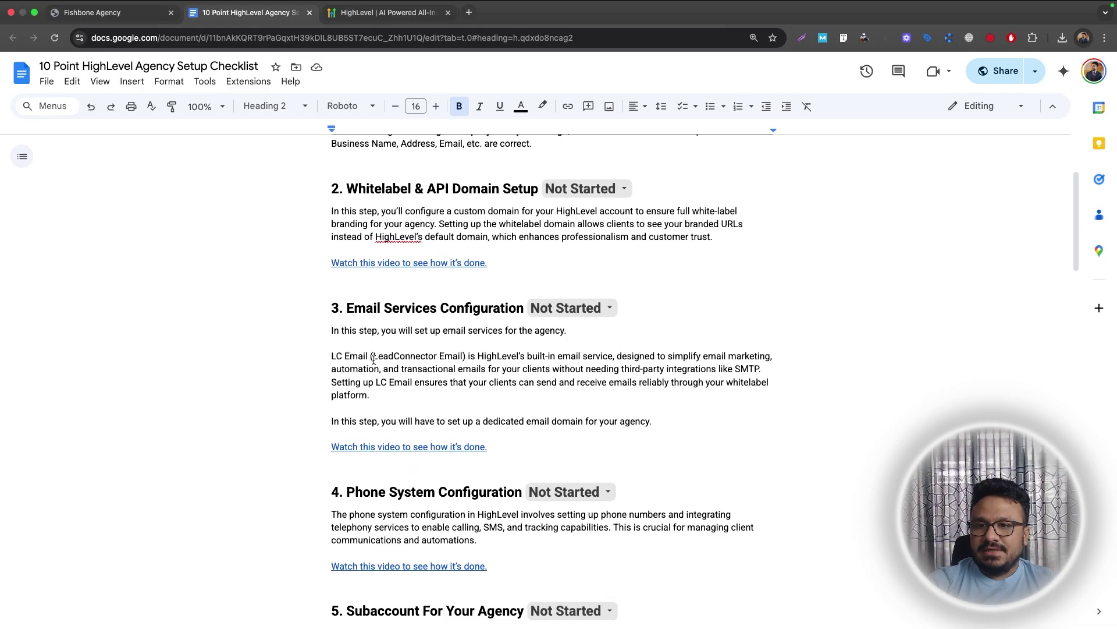
{"action": "scroll", "coordinate": [374, 359], "scroll_direction": "up", "scroll_amount": 3}
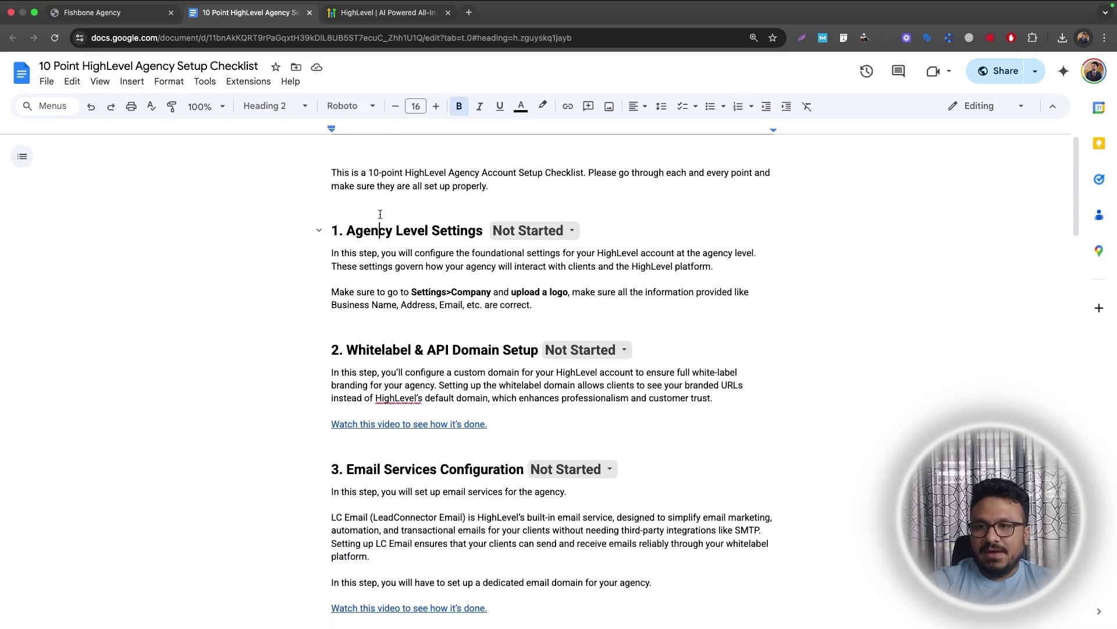
{"action": "left_click", "coordinate": [337, 200]}
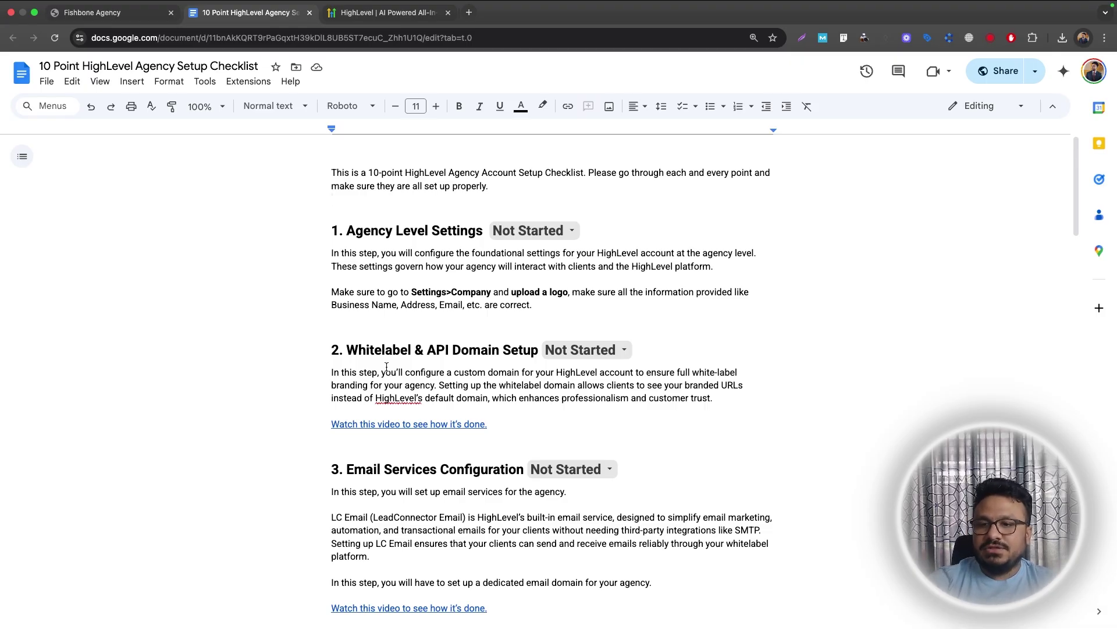
{"action": "scroll", "coordinate": [385, 366], "scroll_direction": "down", "scroll_amount": 20}
{"action": "scroll", "coordinate": [350, 291], "scroll_direction": "up", "scroll_amount": 20}
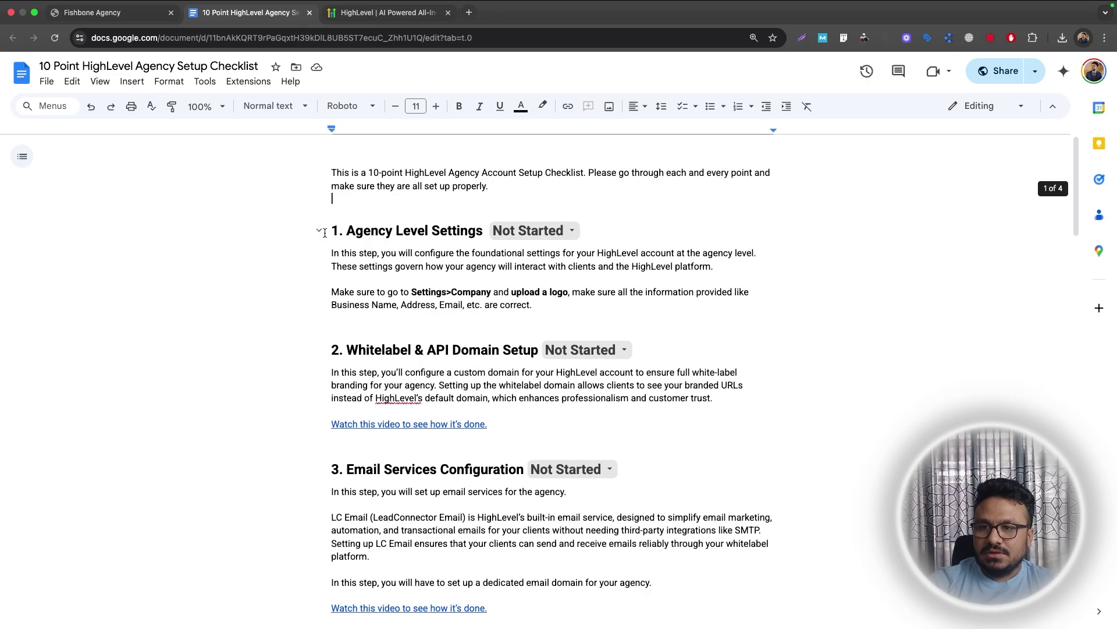
{"action": "left_click_drag", "start_coordinate": [330, 229], "coordinate": [591, 233]}
{"action": "left_click", "coordinate": [590, 234]}
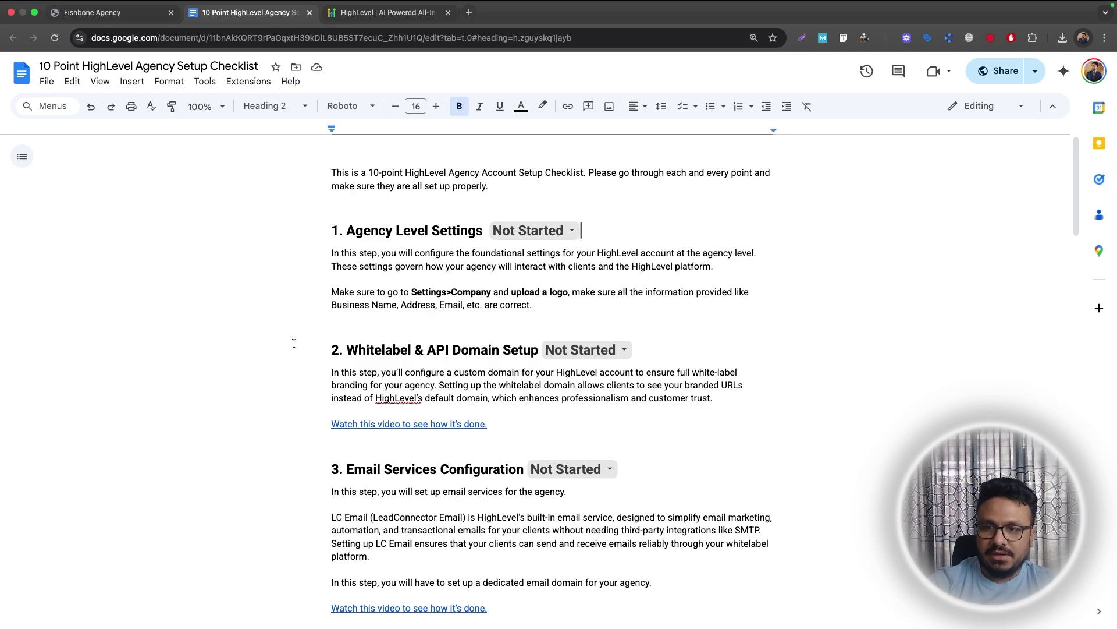
{"action": "scroll", "coordinate": [405, 321], "scroll_direction": "down", "scroll_amount": 20}
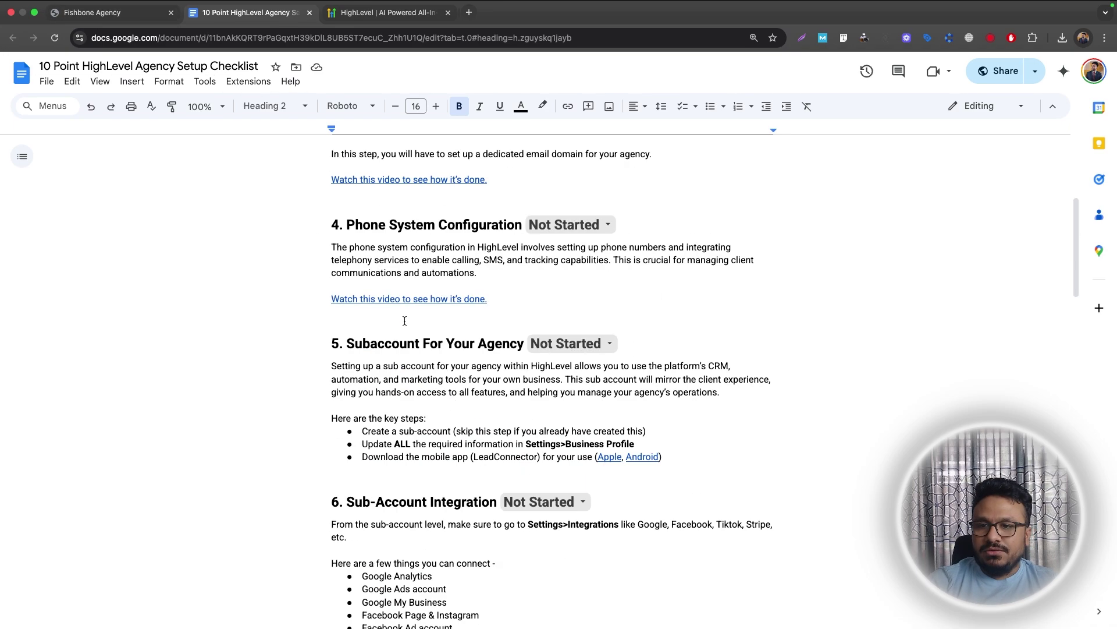
{"action": "scroll", "coordinate": [405, 321], "scroll_direction": "up", "scroll_amount": 20}
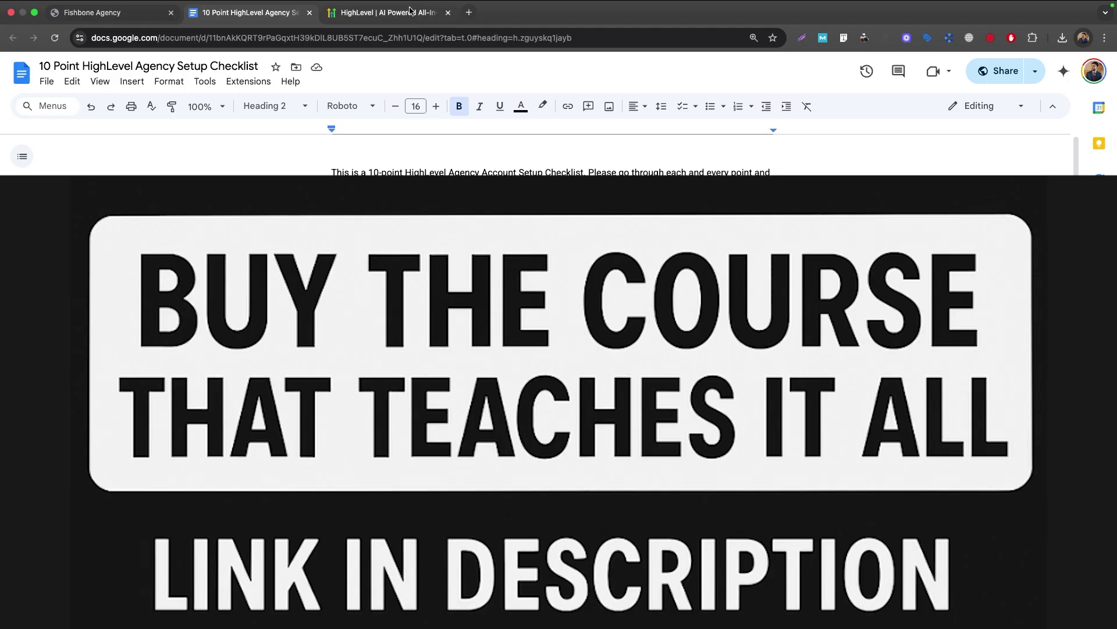
Open ashhasib.com in a new browser tab and go to its free 10 Point GoHighLevel Agency Setup Checklist page
{"action": "left_click", "coordinate": [469, 12]}
{"action": "type", "text": "ash"}
{"action": "key", "text": "Return"}
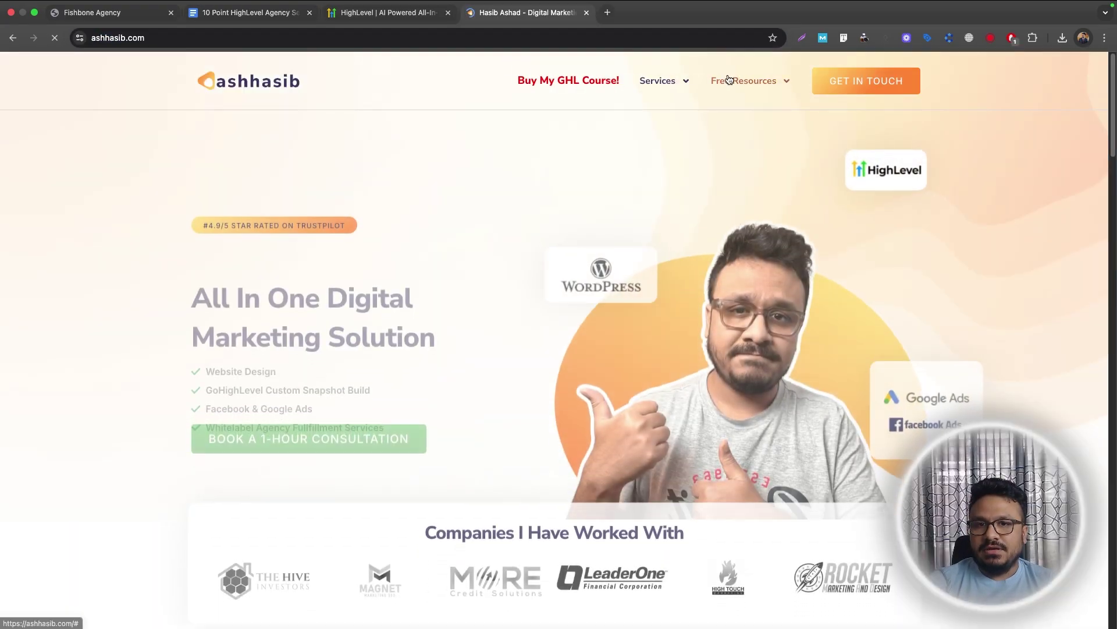
{"action": "mouse_move", "coordinate": [729, 78]}
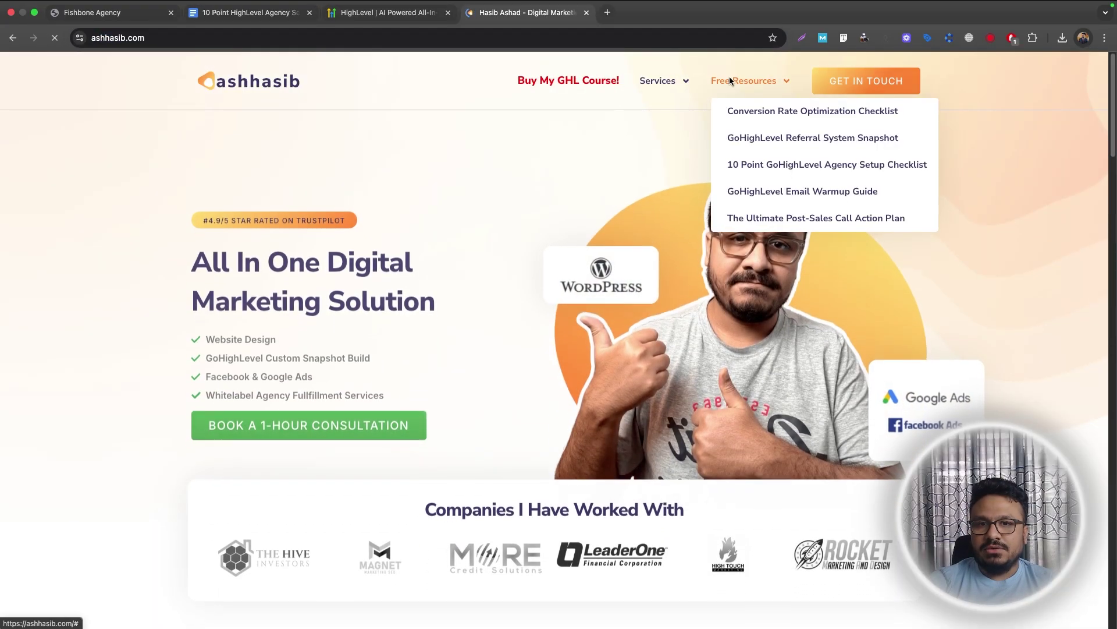
{"action": "left_click", "coordinate": [756, 165]}
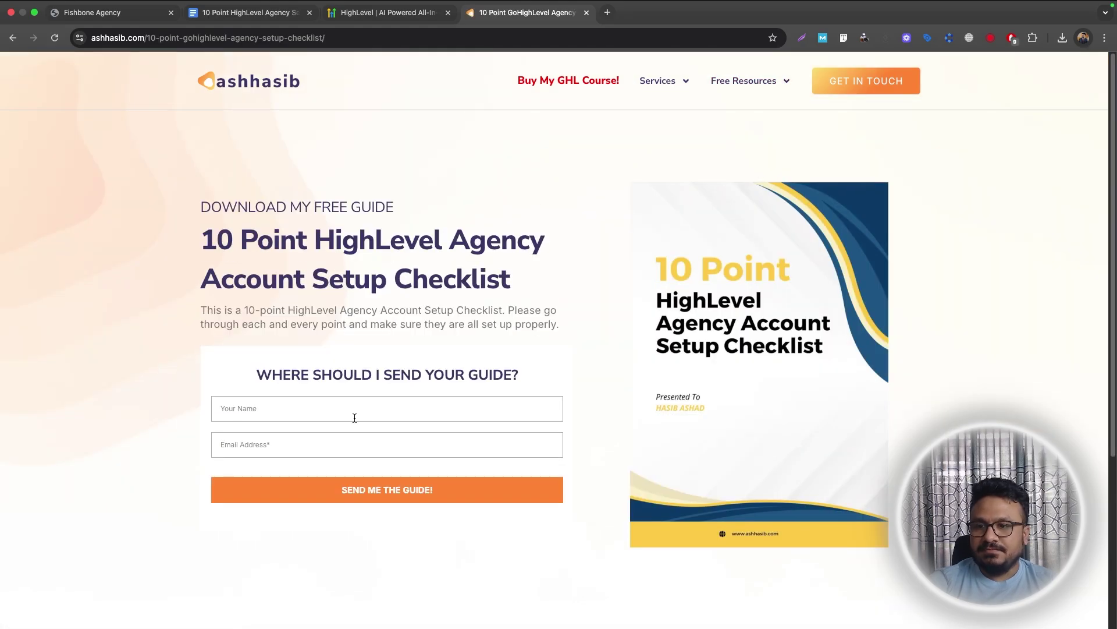
Consult the Agency Level Settings item in the checklist document and open the Company settings of the HighLevel agency account
{"action": "left_click", "coordinate": [84, 23]}
{"action": "left_click", "coordinate": [197, 13]}
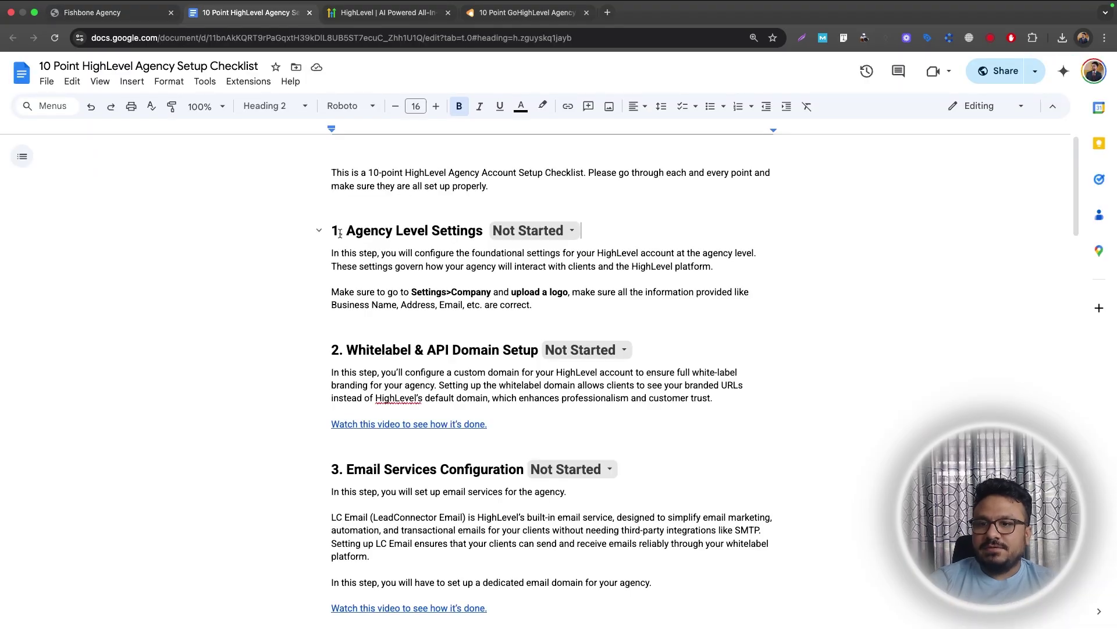
{"action": "left_click", "coordinate": [114, 4]}
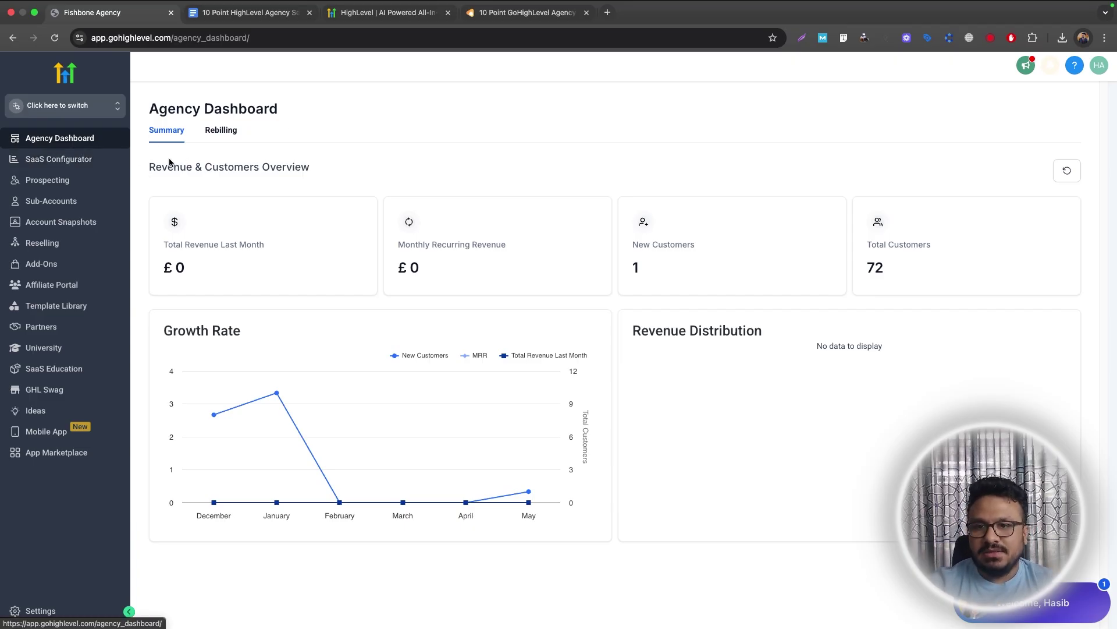
{"action": "left_click", "coordinate": [38, 609]}
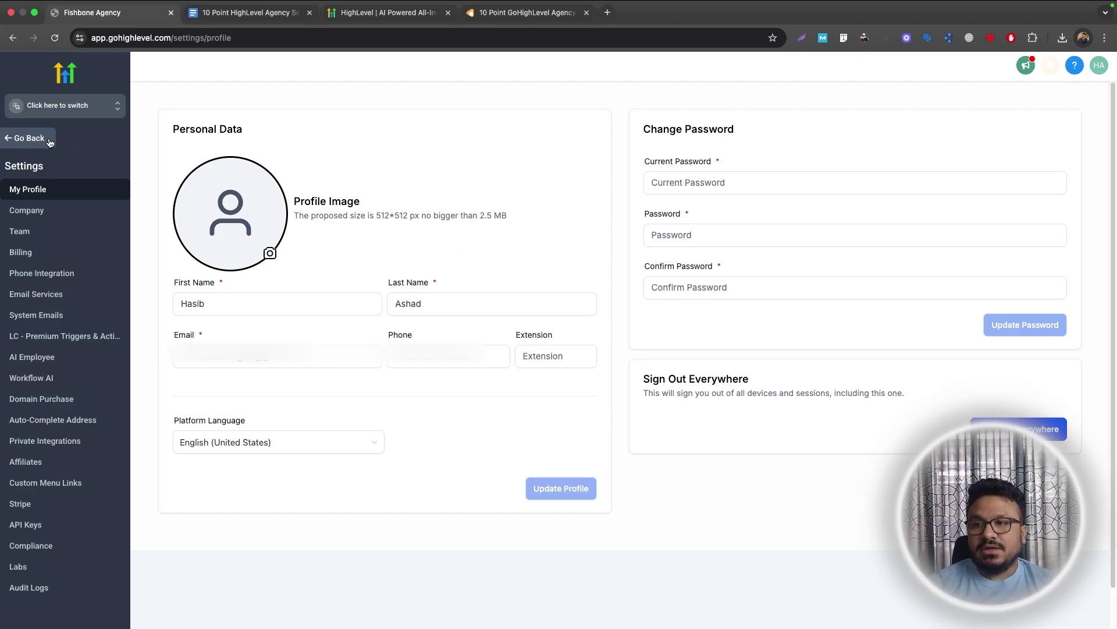
{"action": "left_click", "coordinate": [231, 18]}
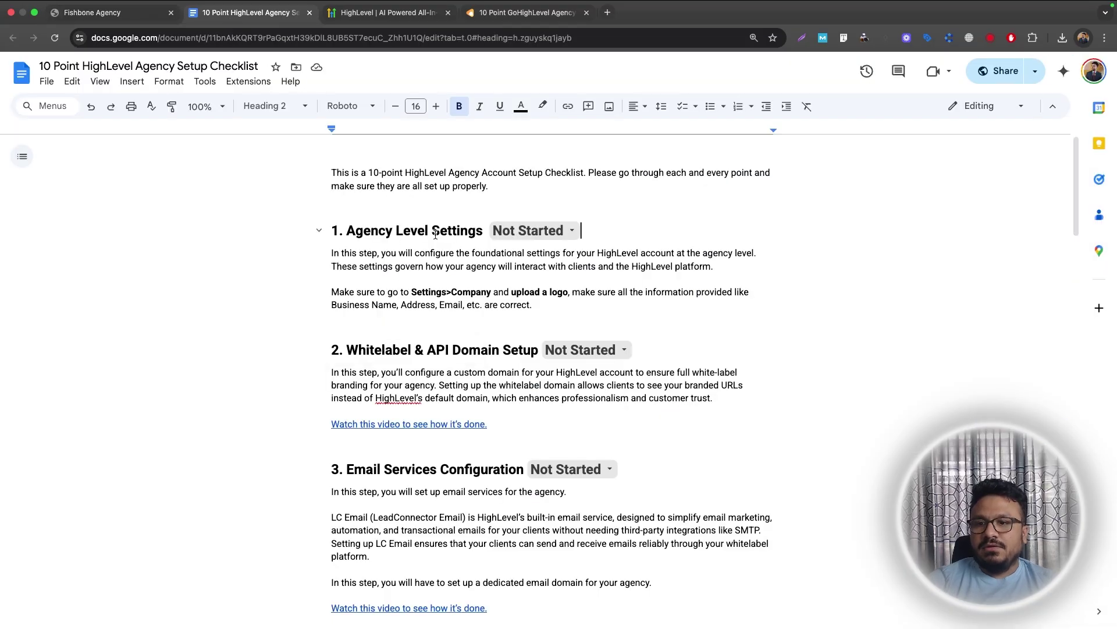
{"action": "left_click", "coordinate": [148, 13]}
{"action": "left_click", "coordinate": [53, 211]}
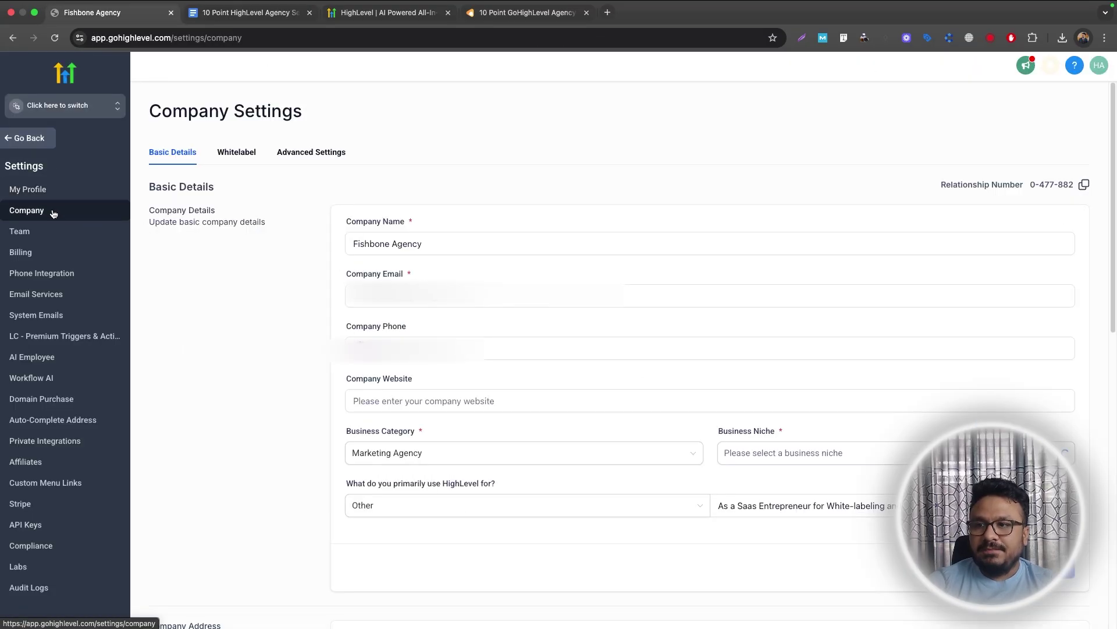
Look over the company's basic details and features, and examine the proposed logo size in the Whitelabel settings
{"action": "scroll", "coordinate": [407, 286], "scroll_direction": "down", "scroll_amount": 10}
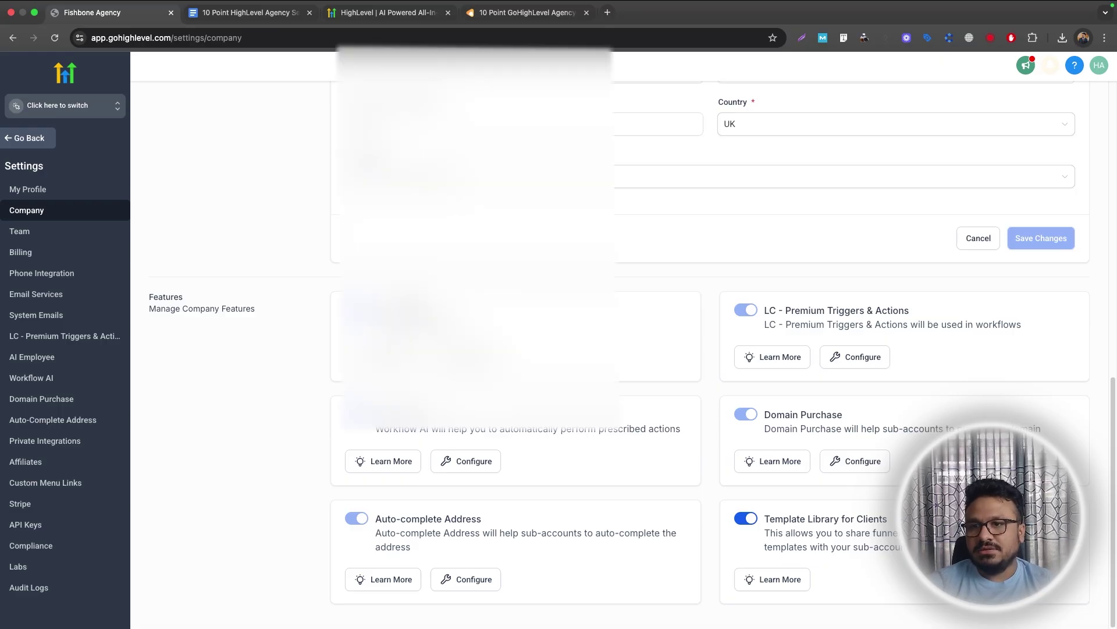
{"action": "scroll", "coordinate": [410, 296], "scroll_direction": "up", "scroll_amount": 10}
{"action": "left_click", "coordinate": [233, 156]}
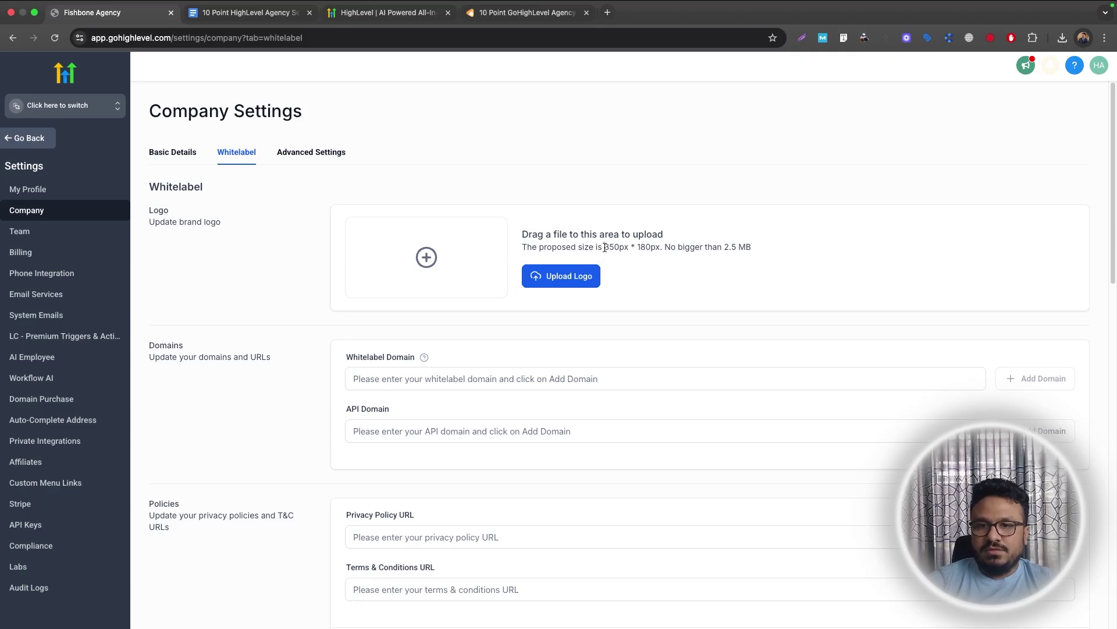
{"action": "left_click_drag", "start_coordinate": [605, 248], "coordinate": [658, 247]}
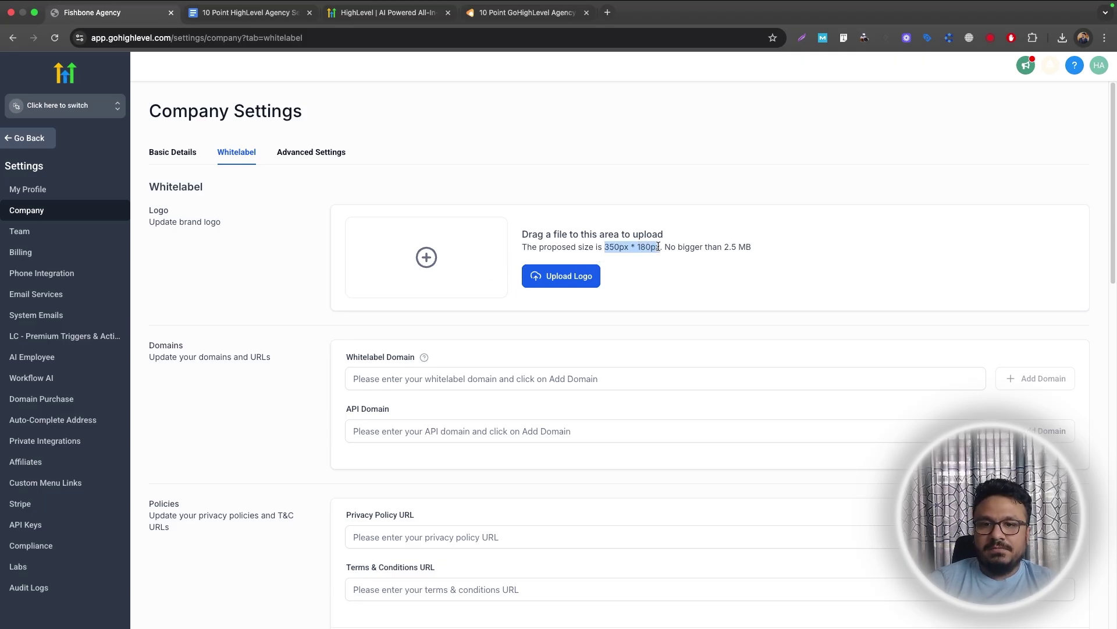
{"action": "left_click", "coordinate": [658, 248]}
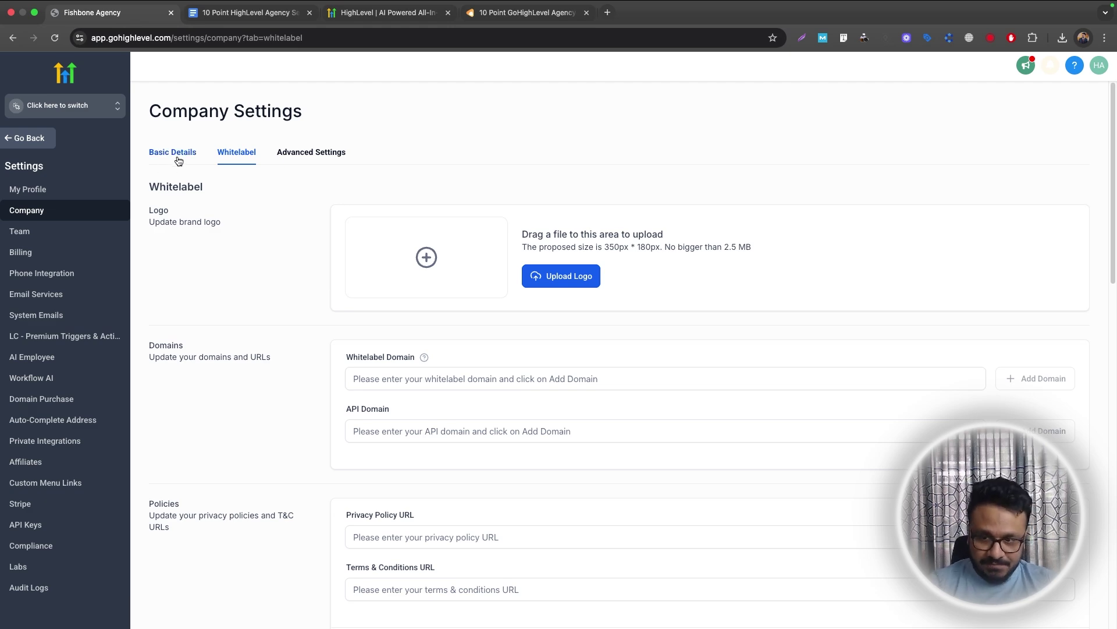
{"action": "left_click", "coordinate": [250, 12]}
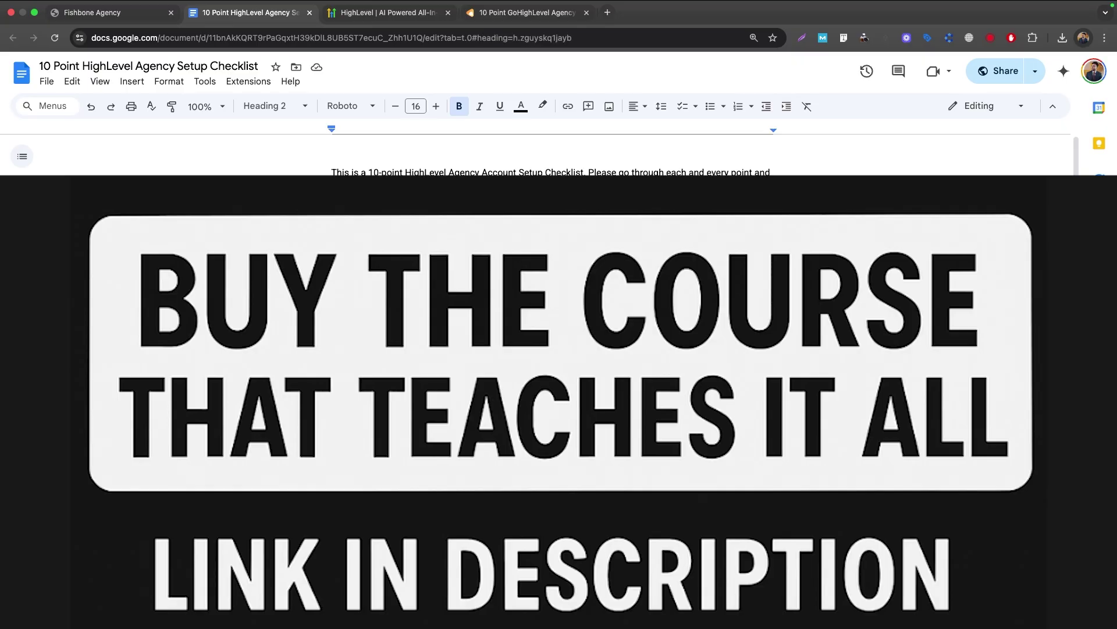
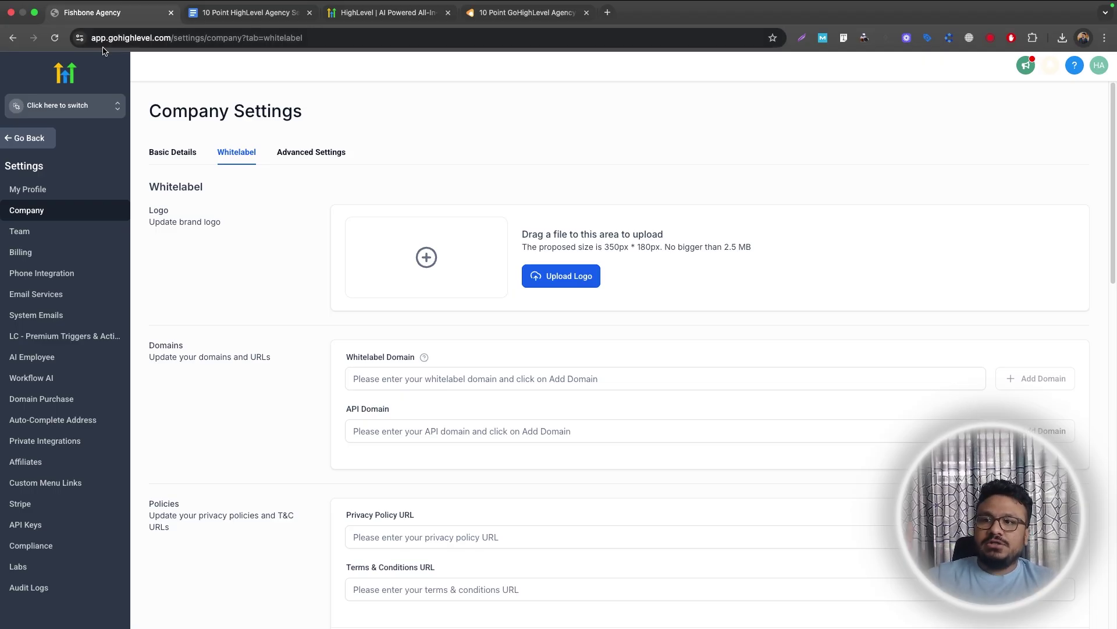
Enter links.myawesomeagency.com as the API domain in the company's Whitelabel settings
{"action": "left_click", "coordinate": [416, 377]}
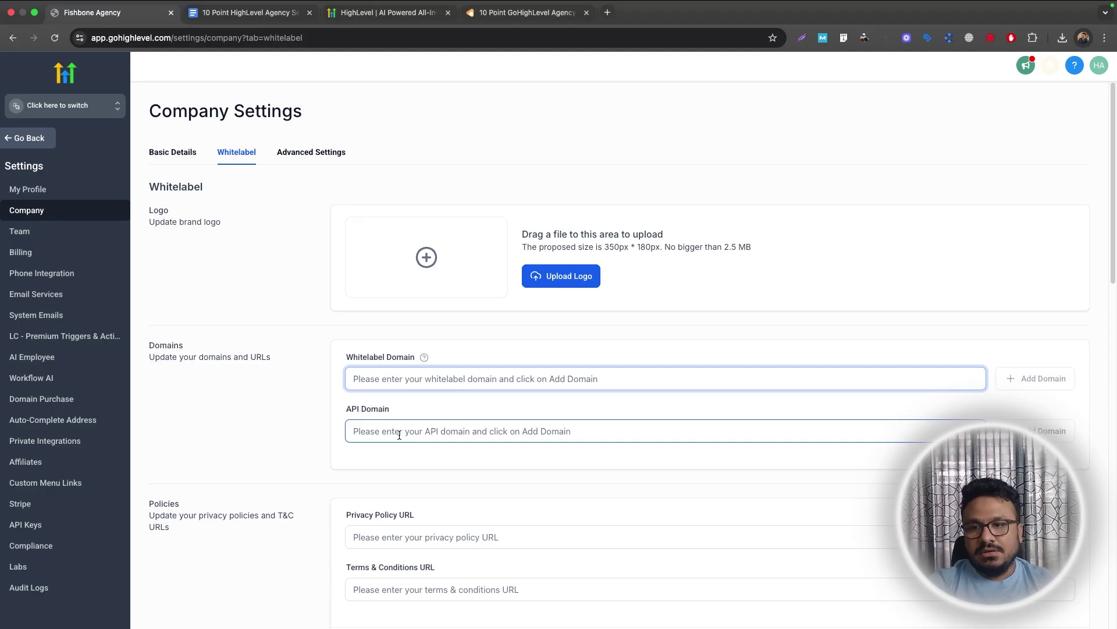
{"action": "left_click", "coordinate": [365, 427]}
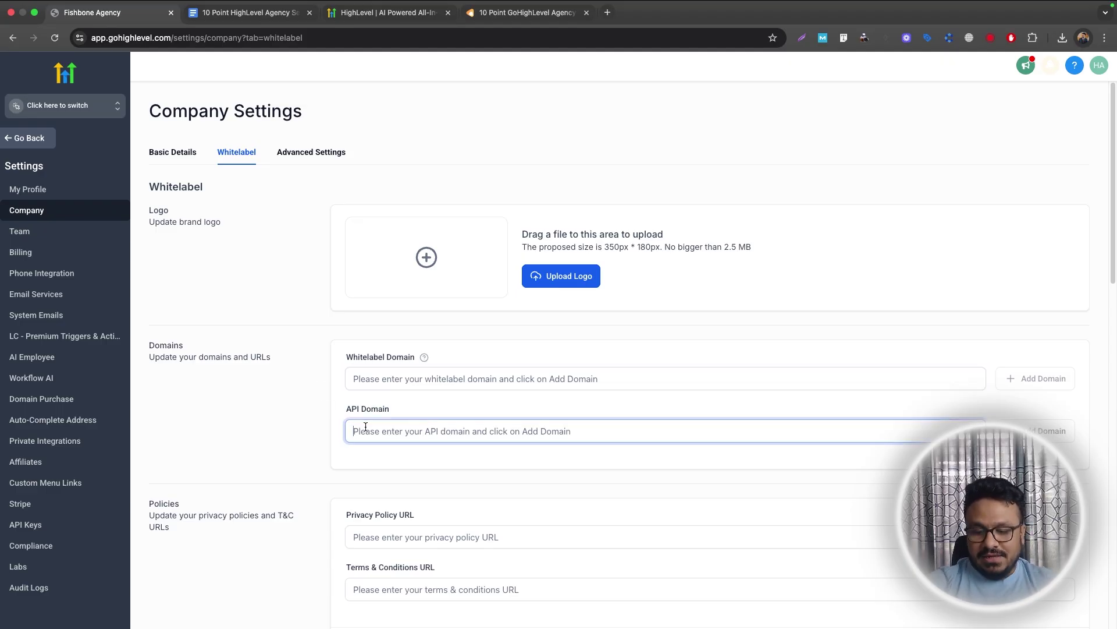
{"action": "type", "text": "links."}
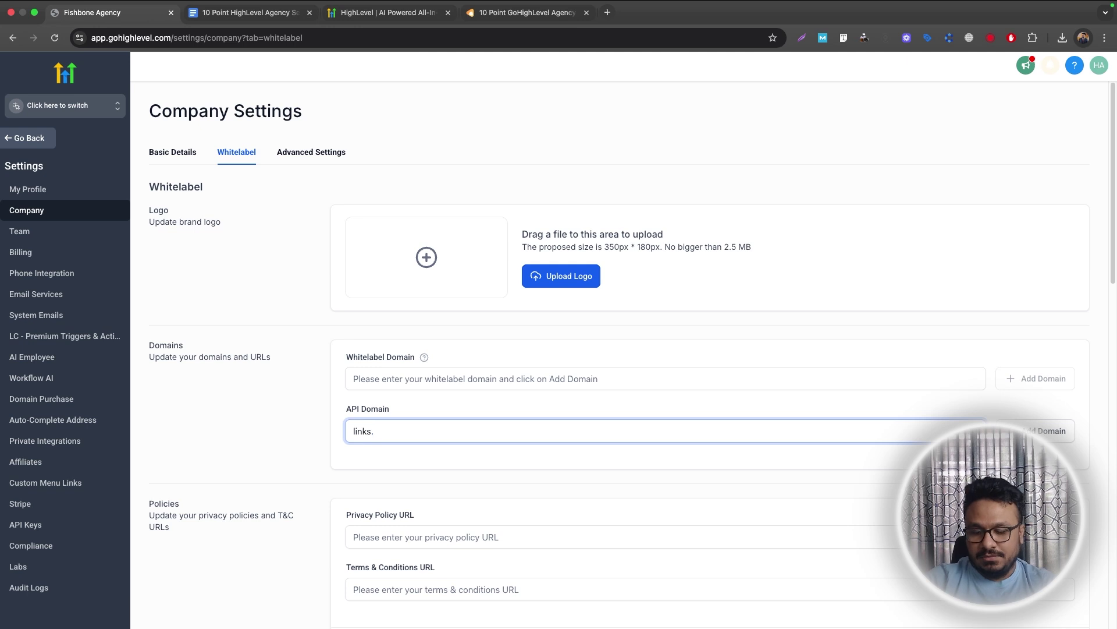
{"action": "type", "text": "myawesome"}
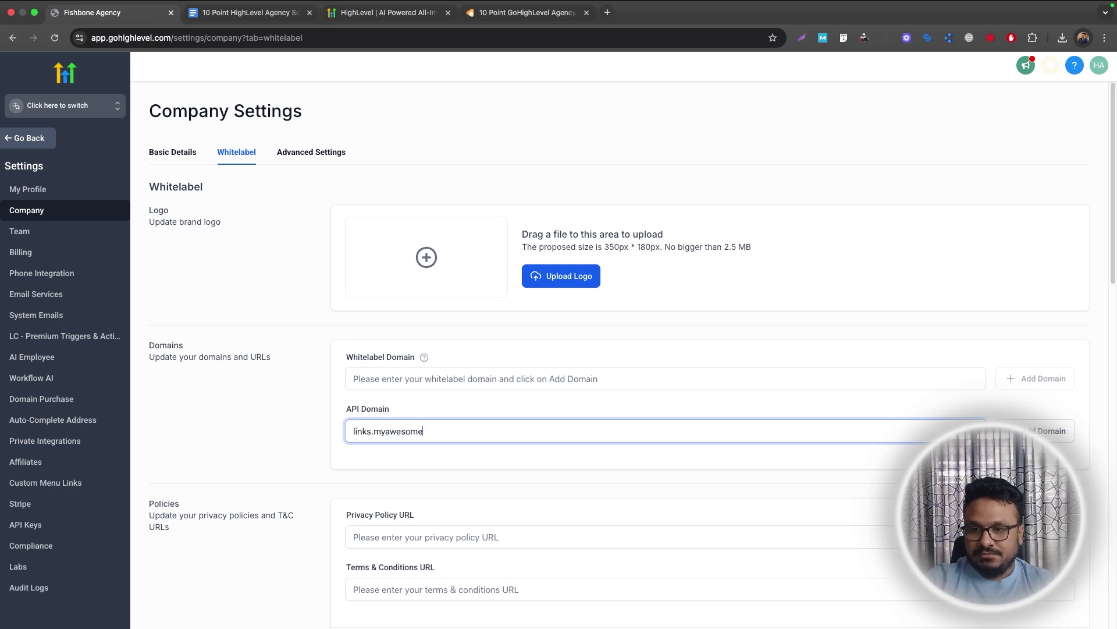
{"action": "type", "text": "agency.com"}
{"action": "key", "text": "shift+Left"}
{"action": "key", "text": "shift+Left"}
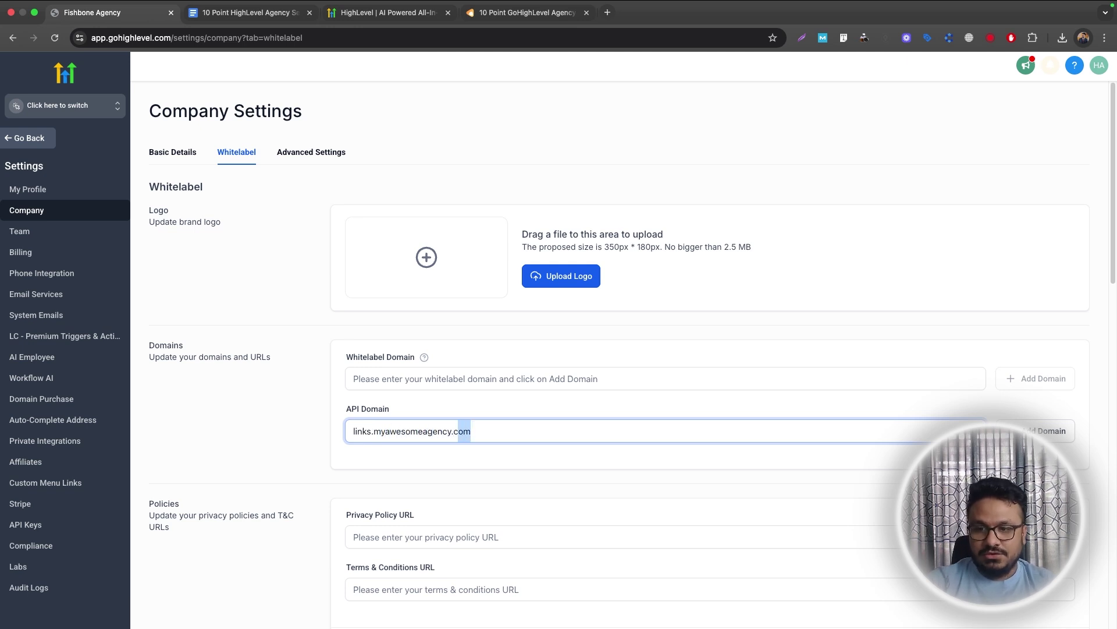
{"action": "key", "text": "shift+Left"}
{"action": "key", "text": "shift+Left"}
{"action": "key", "text": "shift+Left"}
{"action": "key", "text": "shift+Left"}
{"action": "key", "text": "shift+Left"}
{"action": "key", "text": "shift+Left"}
{"action": "key", "text": "shift+Left"}
{"action": "key", "text": "shift+Left"}
{"action": "key", "text": "shift+Left"}
{"action": "key", "text": "shift+Left"}
{"action": "key", "text": "shift+Left"}
{"action": "key", "text": "shift+Left"}
{"action": "key", "text": "shift+Left"}
{"action": "key", "text": "shift+Left"}
{"action": "key", "text": "shift+Left"}
{"action": "key", "text": "shift+Left"}
{"action": "key", "text": "shift+Left"}
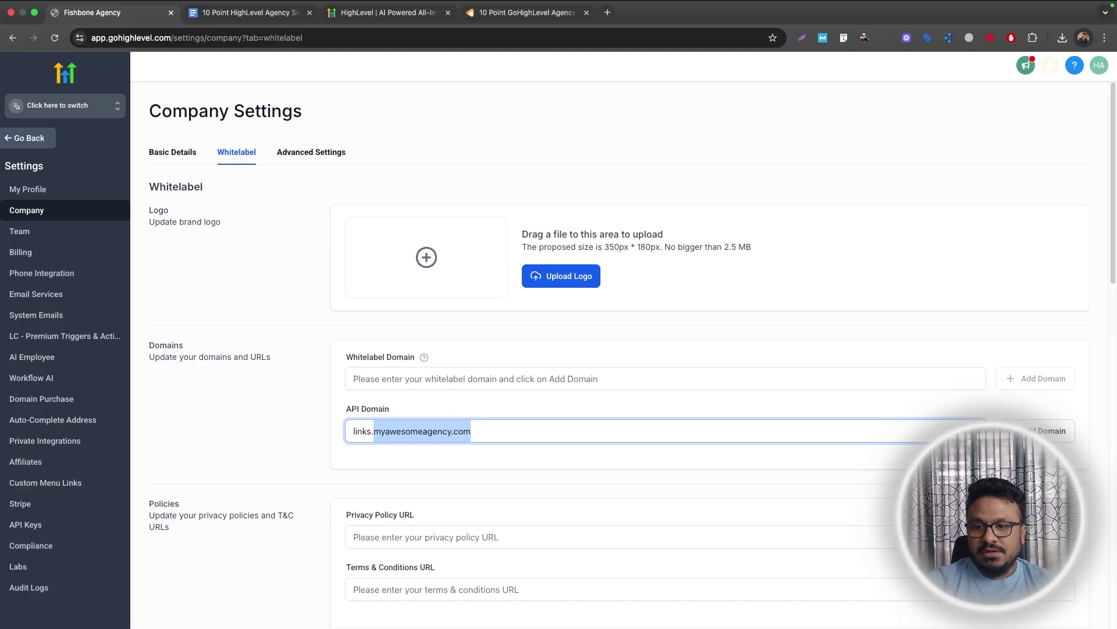
{"action": "key", "text": "shift+Left"}
{"action": "key", "text": "shift+Left"}
{"action": "key", "text": "shift+Left"}
{"action": "key", "text": "shift+Left"}
{"action": "key", "text": "shift+Left"}
{"action": "key", "text": "shift+Left"}
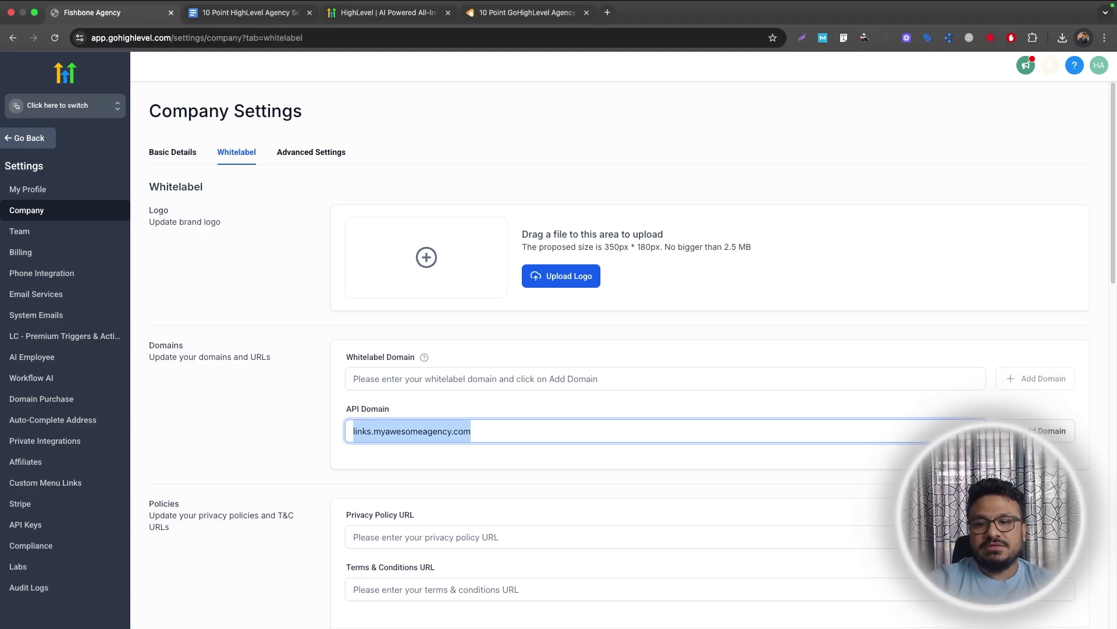
{"action": "left_click", "coordinate": [445, 403]}
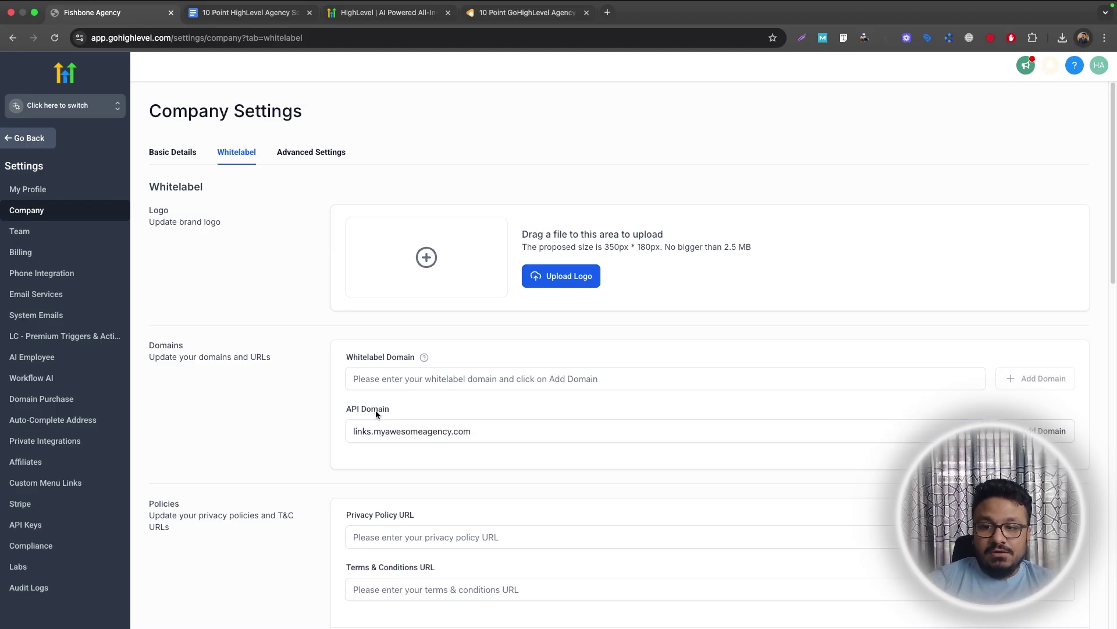
Consult the Whitelabel & API Domain Setup item in the checklist document, including its tutorial video link
{"action": "left_click", "coordinate": [356, 378]}
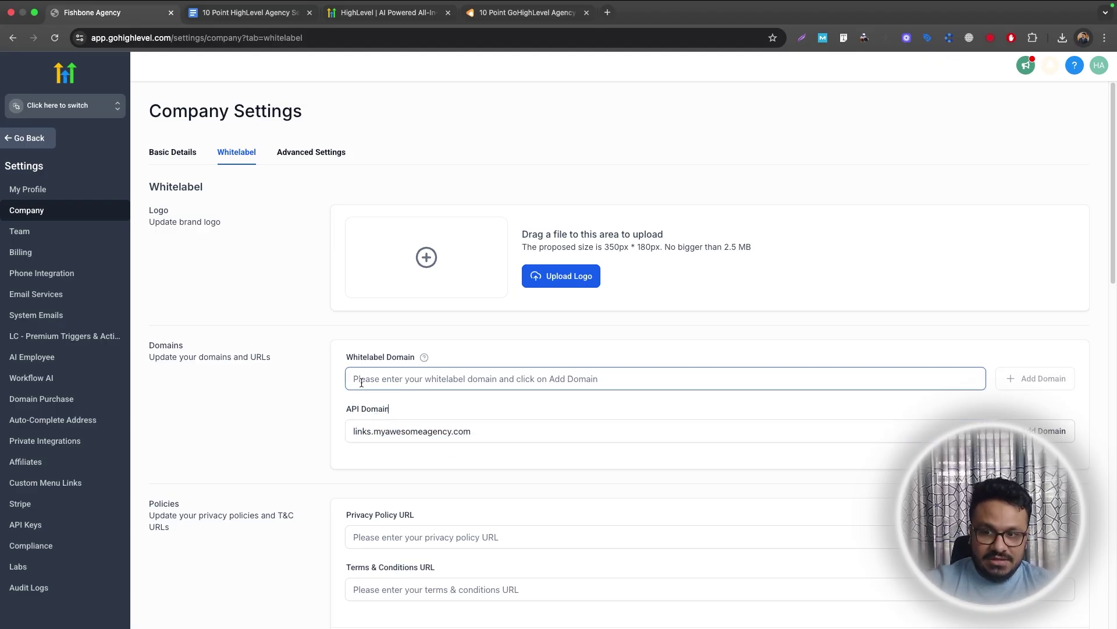
{"action": "left_click", "coordinate": [250, 13]}
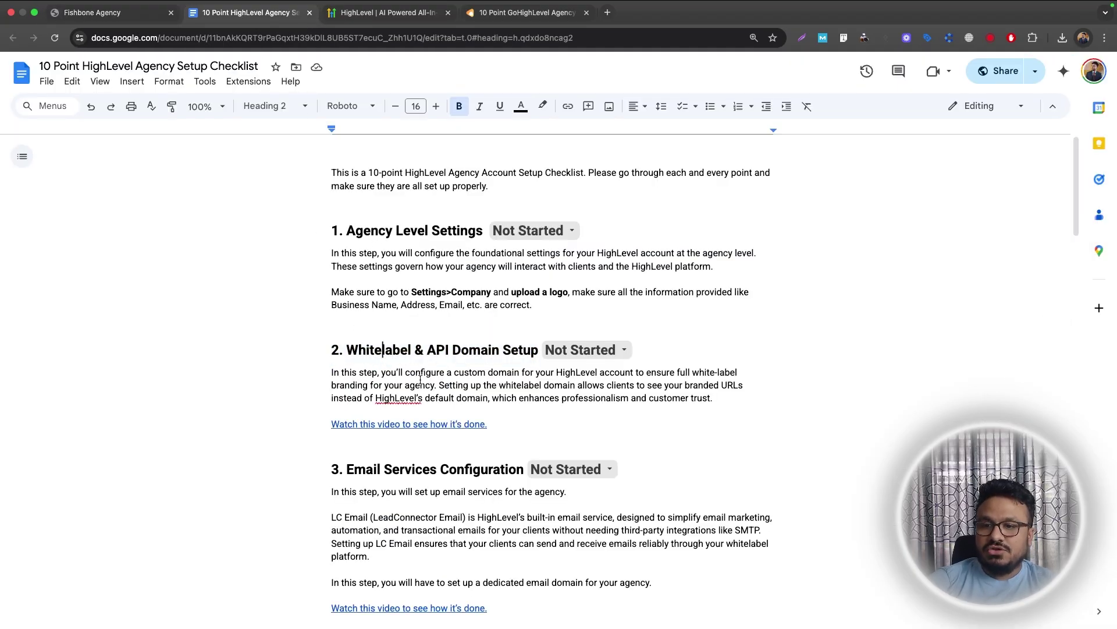
{"action": "left_click", "coordinate": [430, 430]}
{"action": "left_click", "coordinate": [451, 400]}
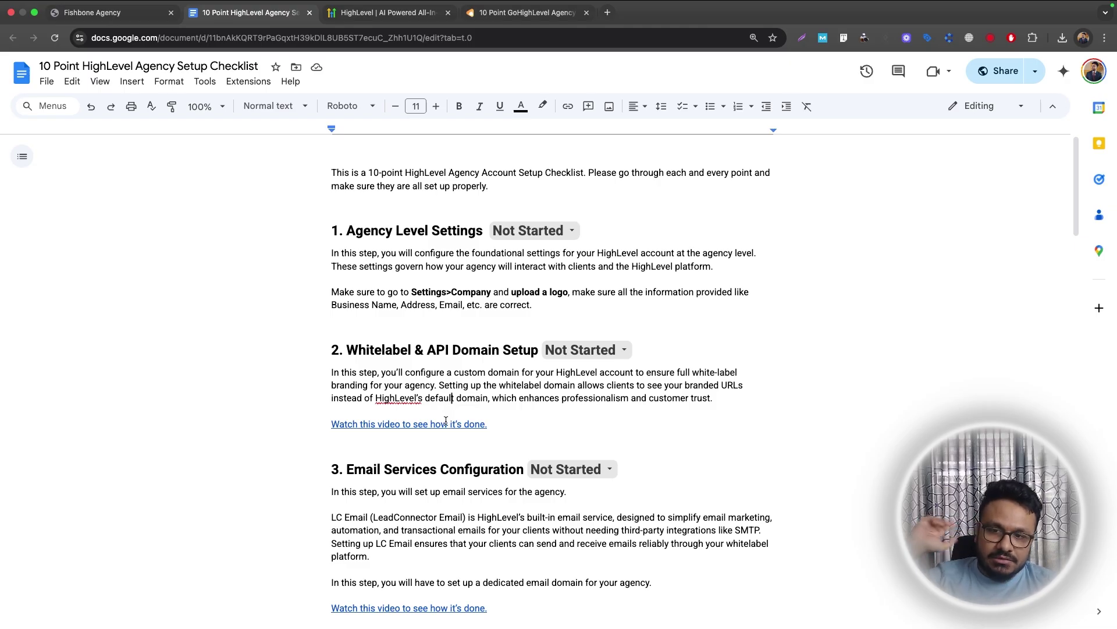
View the available status options for the Whitelabel & API Domain Setup and Agency Level Settings items without changing them
{"action": "left_click", "coordinate": [554, 354]}
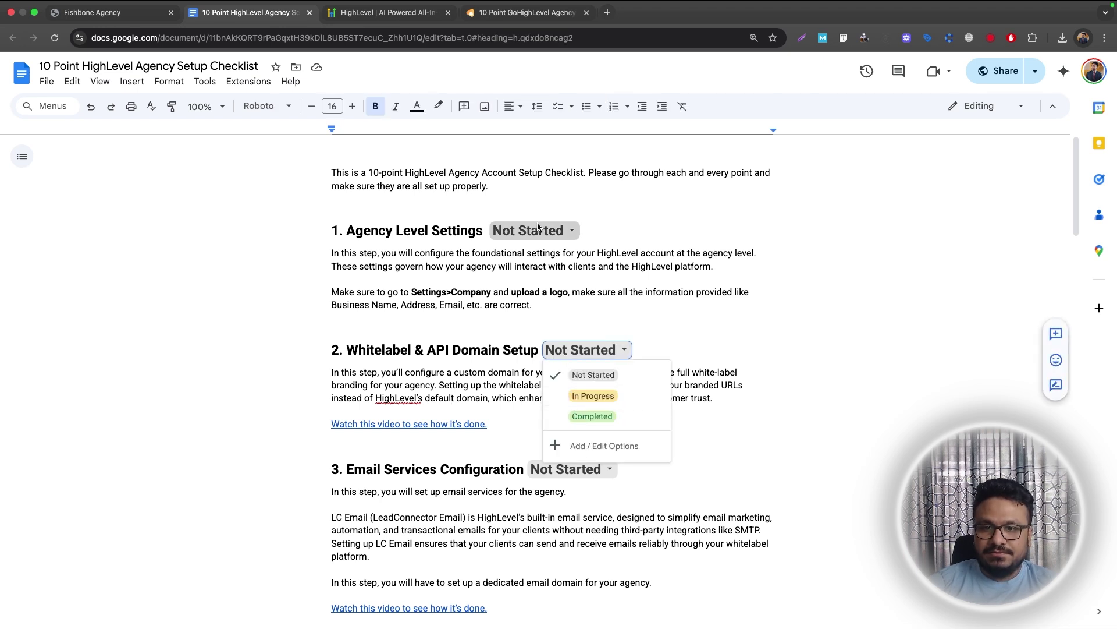
{"action": "left_click", "coordinate": [507, 254]}
{"action": "left_click", "coordinate": [521, 237]}
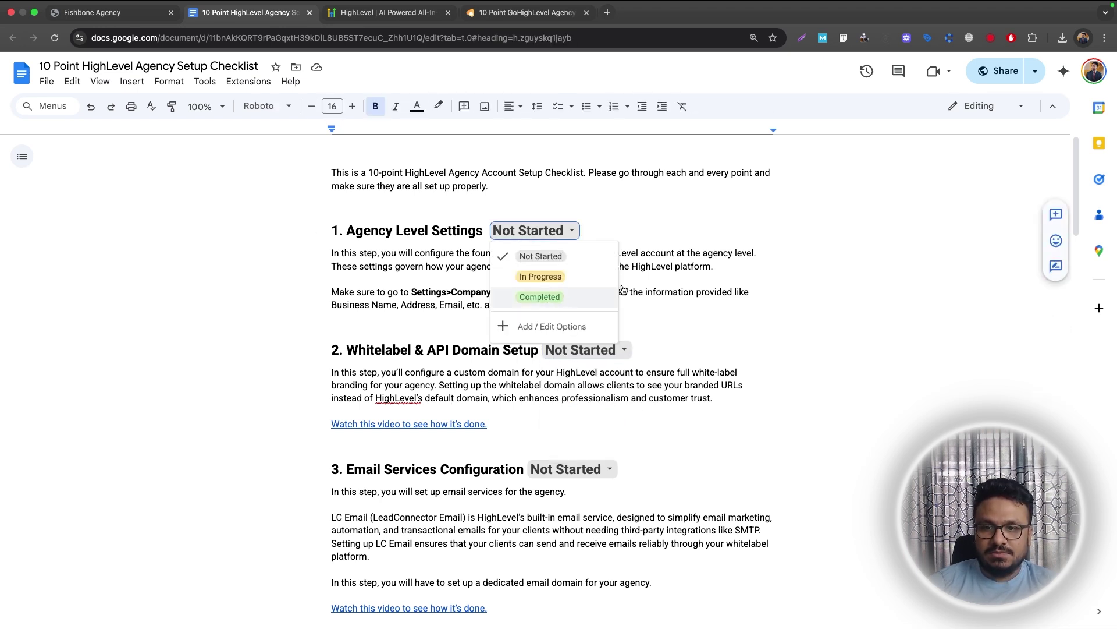
{"action": "left_click", "coordinate": [470, 301]}
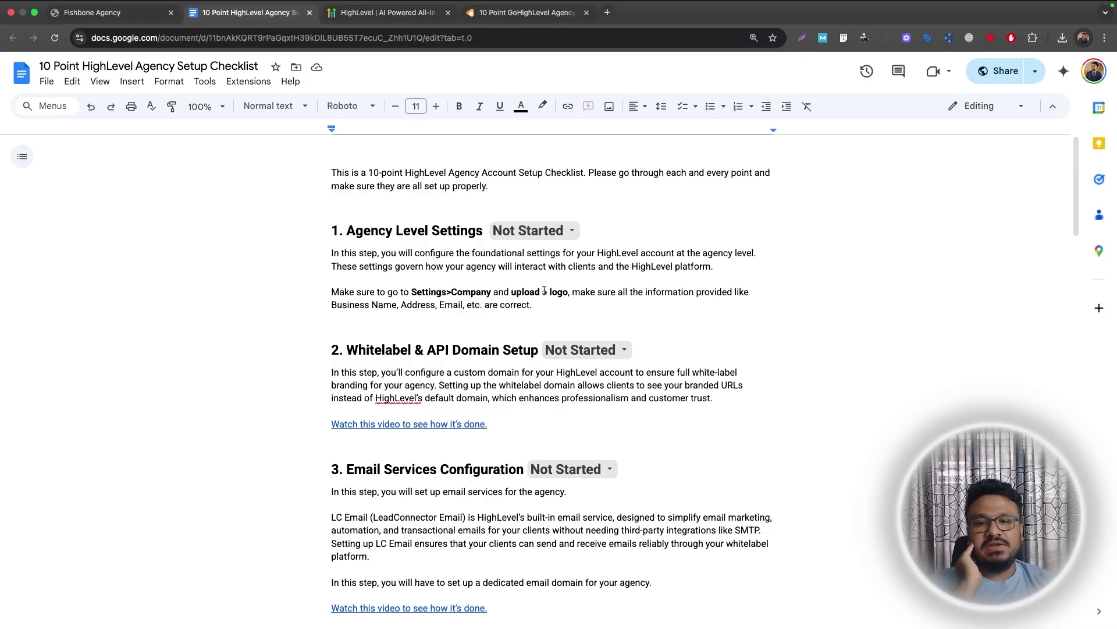
Consult the Email Services Configuration item in the checklist and open the Email Services settings of the HighLevel agency account
{"action": "scroll", "coordinate": [396, 372], "scroll_direction": "down", "scroll_amount": 1}
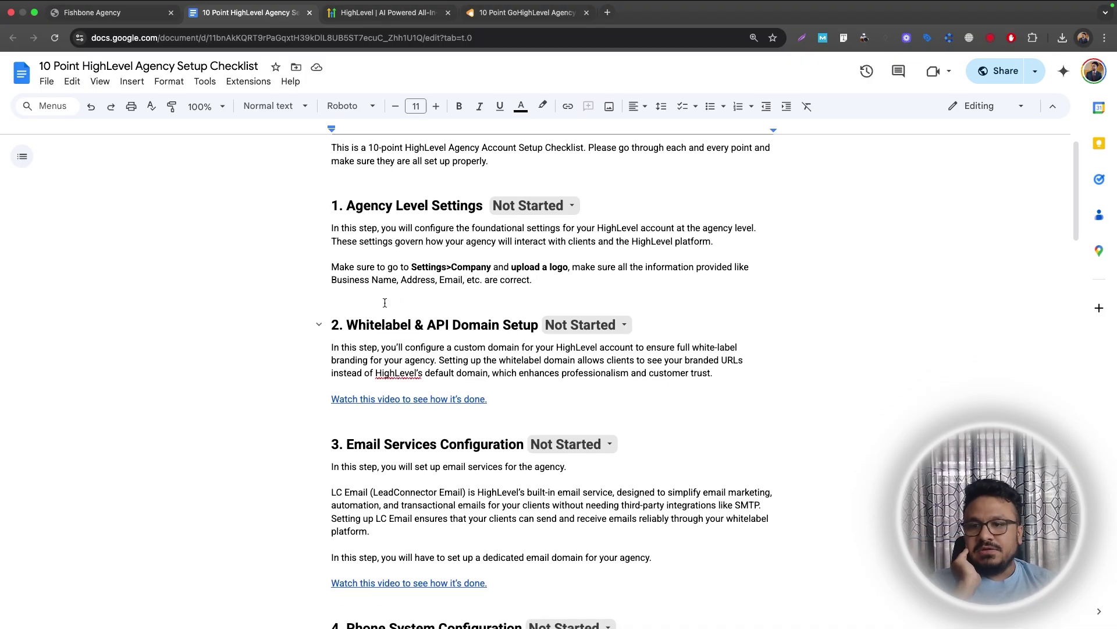
{"action": "scroll", "coordinate": [442, 315], "scroll_direction": "down", "scroll_amount": 4}
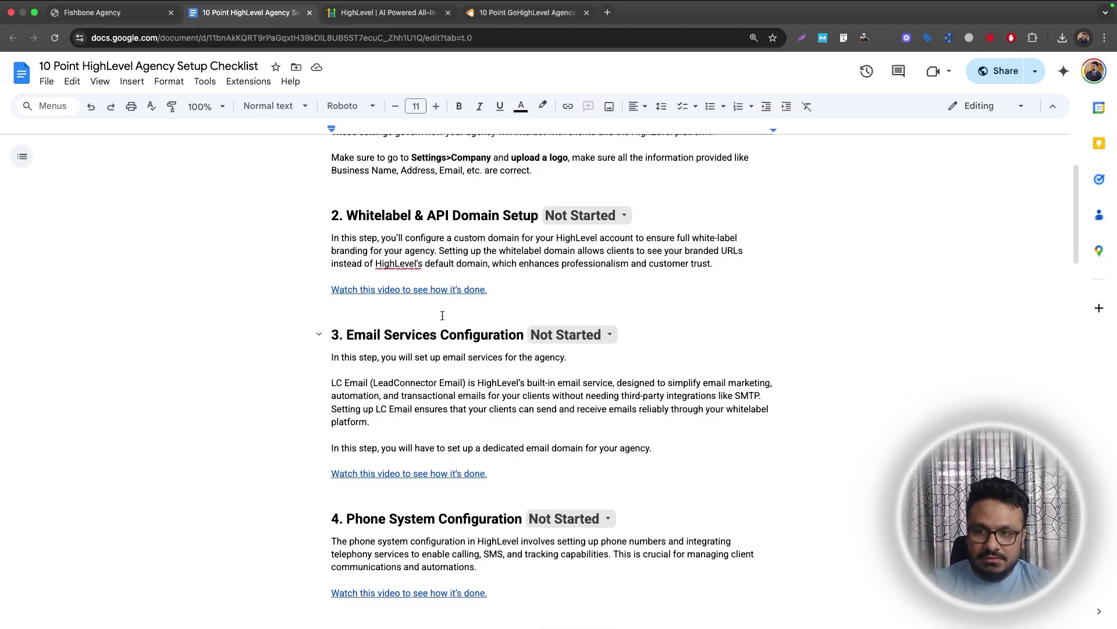
{"action": "left_click", "coordinate": [92, 13]}
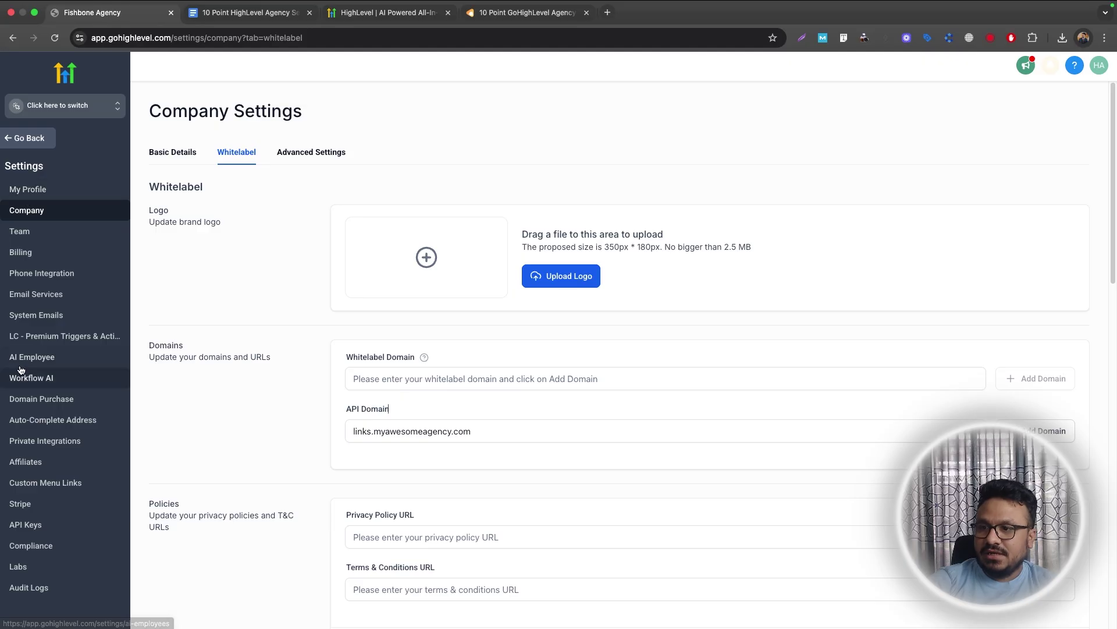
{"action": "left_click", "coordinate": [27, 295]}
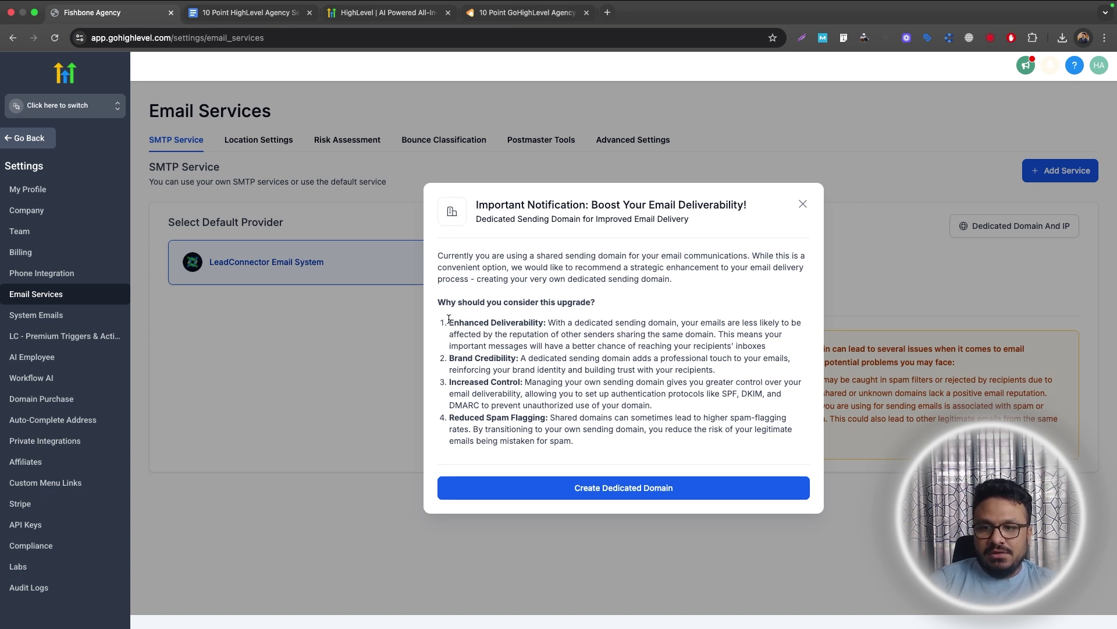
Examine the listed reasons for a dedicated sending domain in the email deliverability notification, including enhanced deliverability, brand credibility and reduced spam flagging
{"action": "left_click_drag", "start_coordinate": [448, 322], "coordinate": [541, 321]}
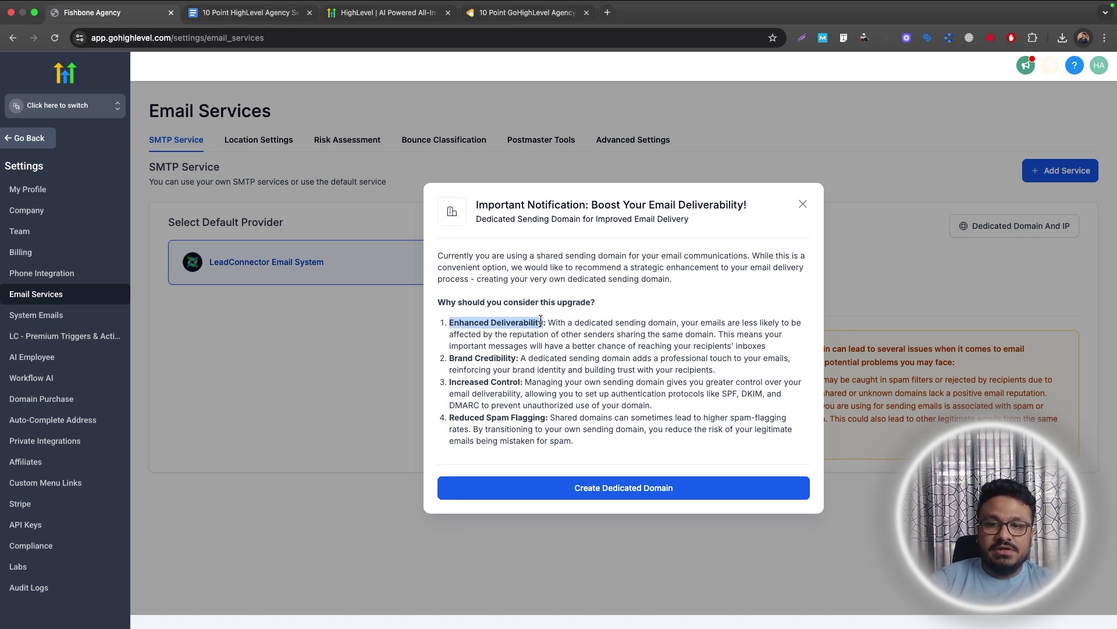
{"action": "left_click", "coordinate": [491, 361]}
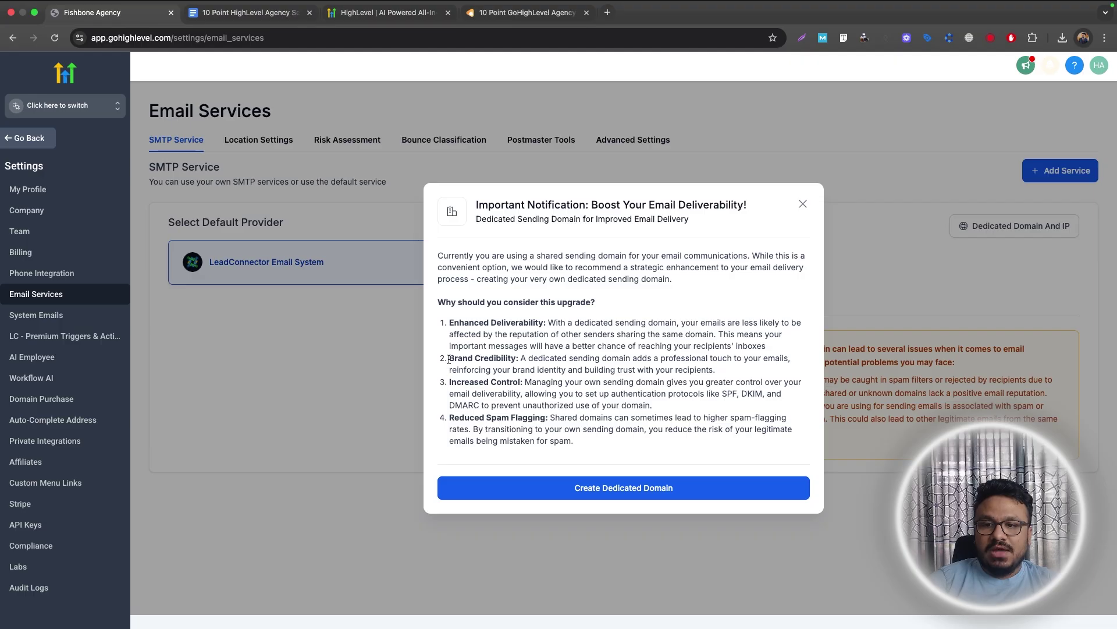
{"action": "left_click_drag", "start_coordinate": [449, 357], "coordinate": [516, 361]}
{"action": "left_click", "coordinate": [516, 360]}
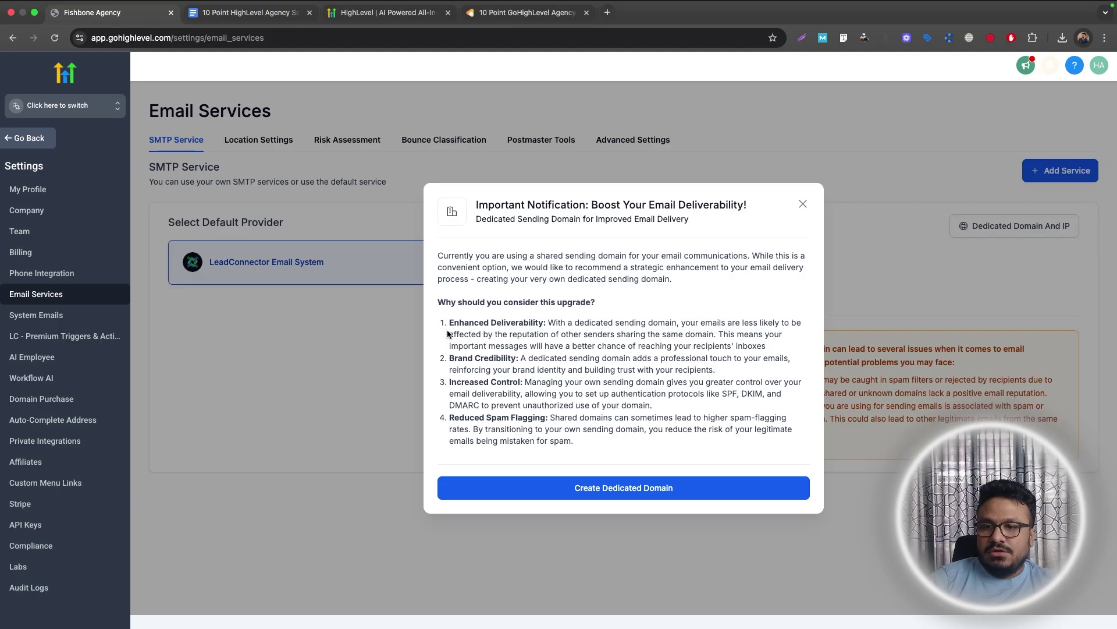
{"action": "left_click_drag", "start_coordinate": [449, 323], "coordinate": [542, 323]}
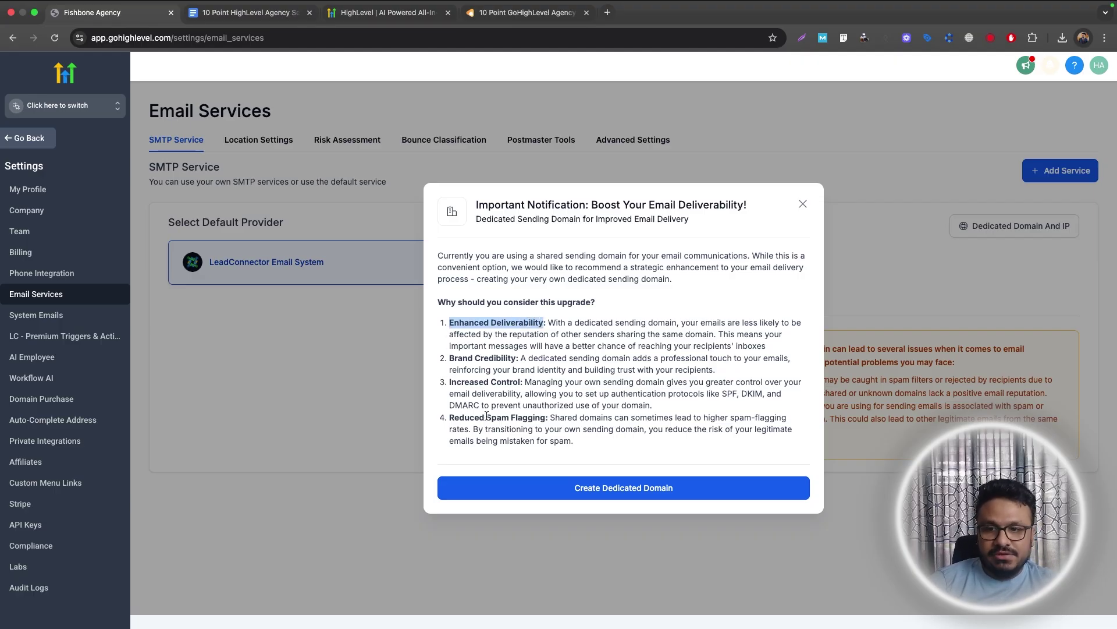
{"action": "left_click_drag", "start_coordinate": [449, 418], "coordinate": [546, 420]}
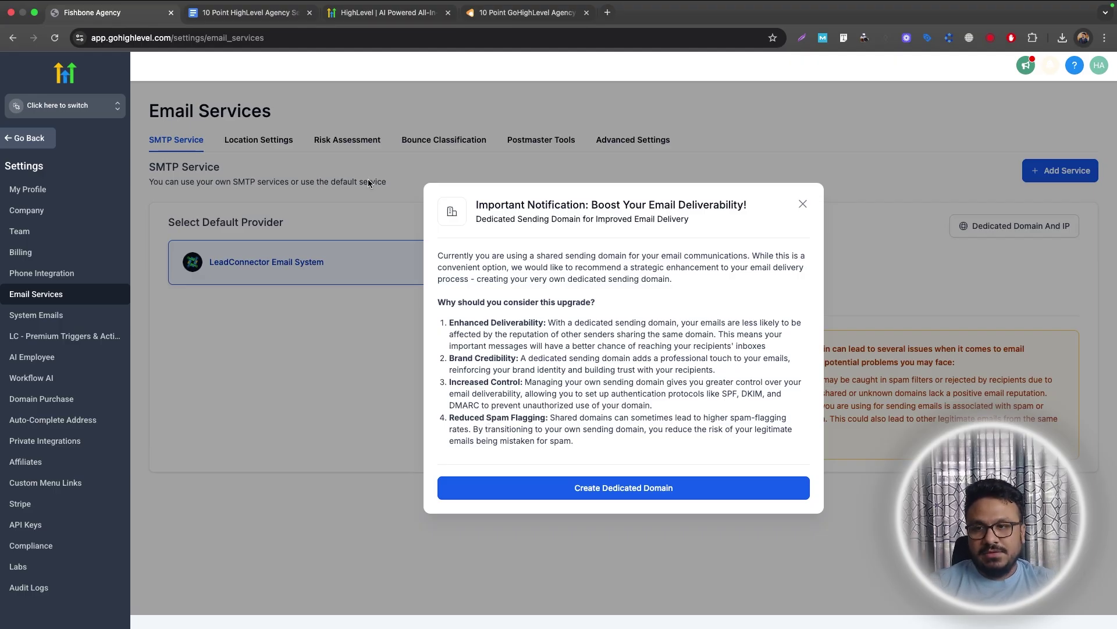
Return to the checklist's Email Services Configuration item and check the link of its tutorial video
{"action": "left_click", "coordinate": [261, 24]}
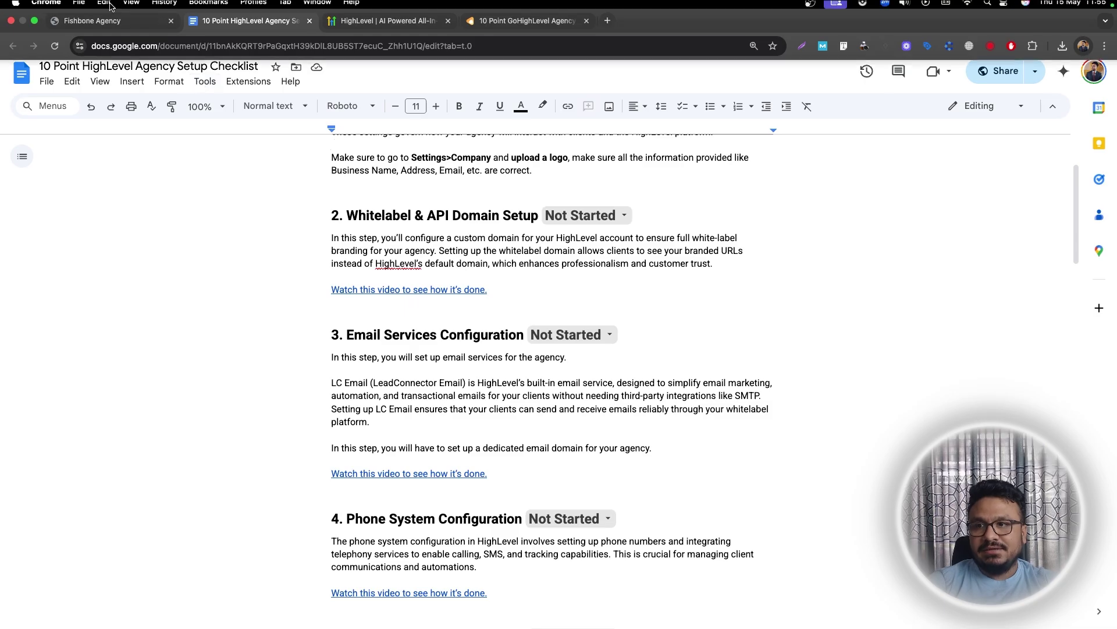
{"action": "left_click", "coordinate": [93, 25]}
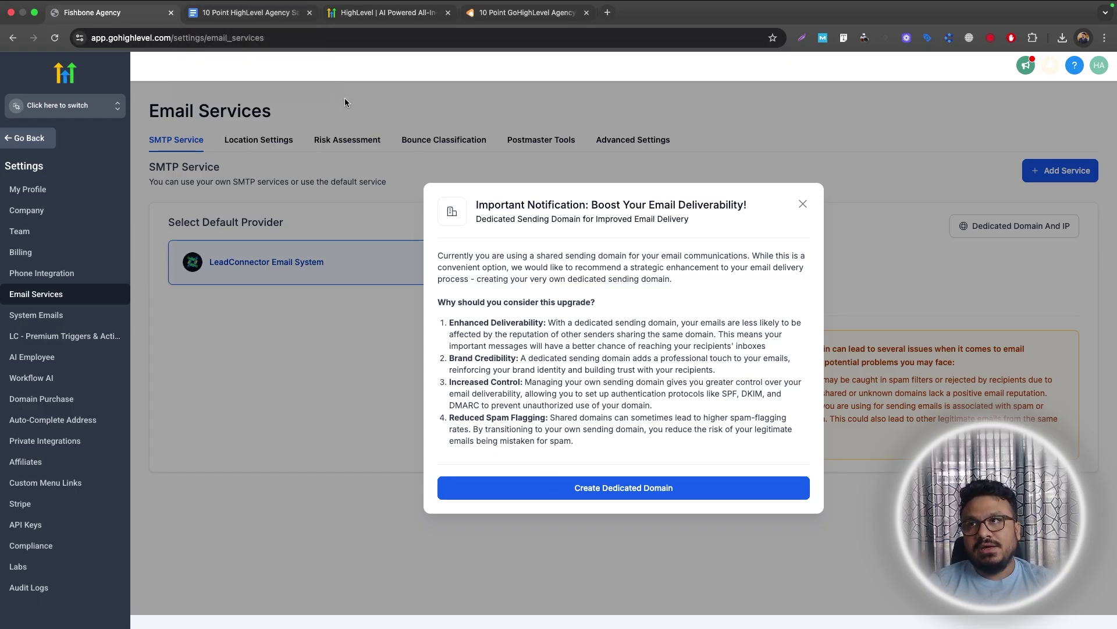
{"action": "left_click", "coordinate": [241, 14]}
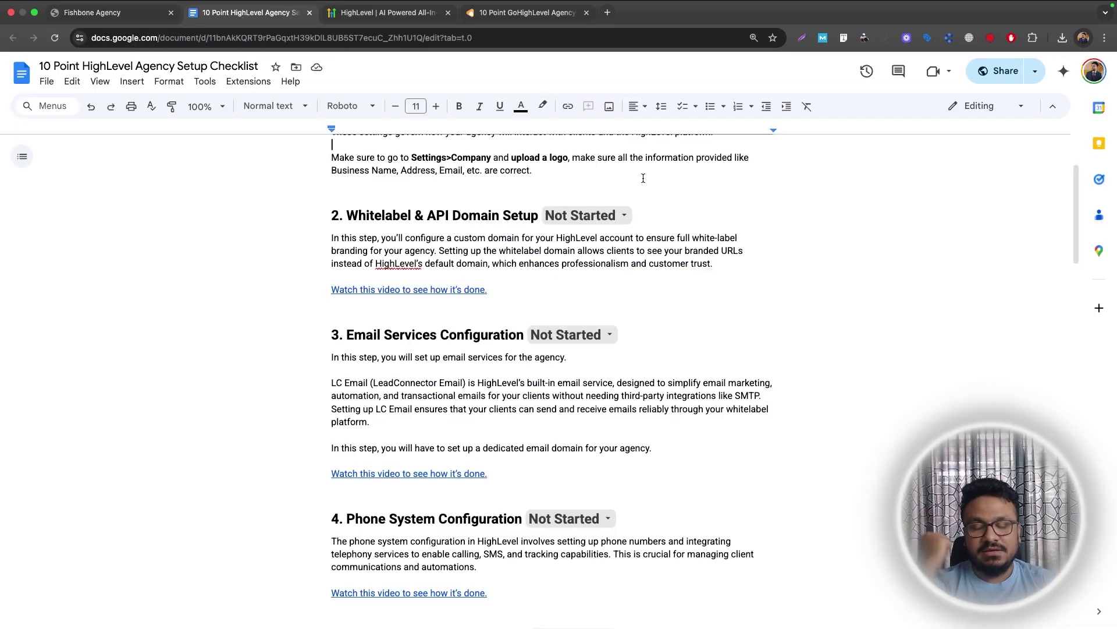
{"action": "left_click", "coordinate": [472, 475]}
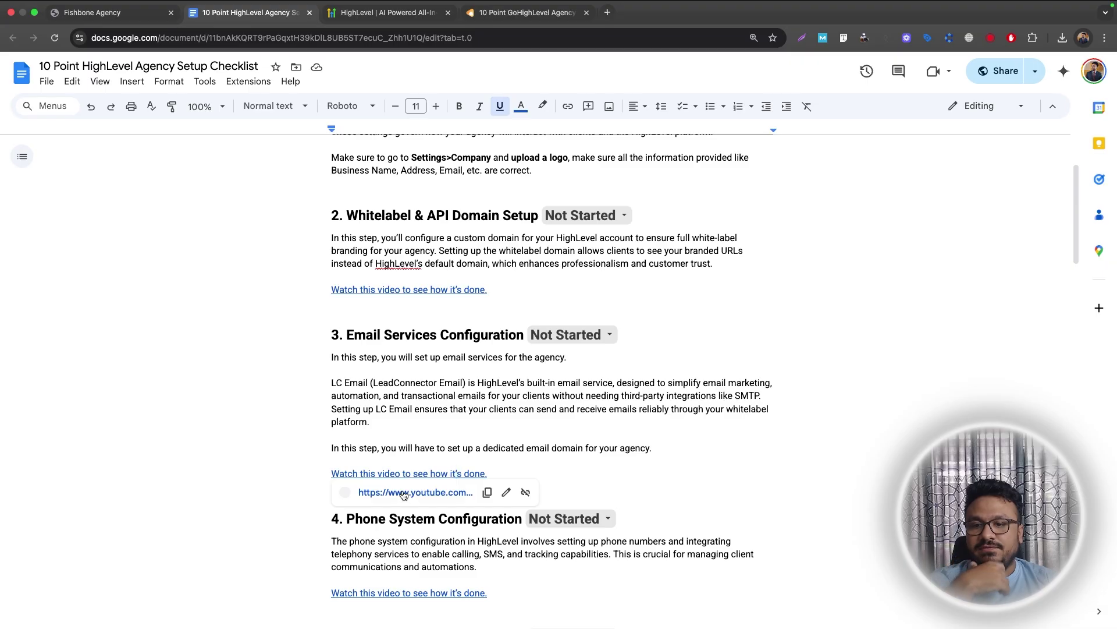
{"action": "left_click", "coordinate": [472, 441]}
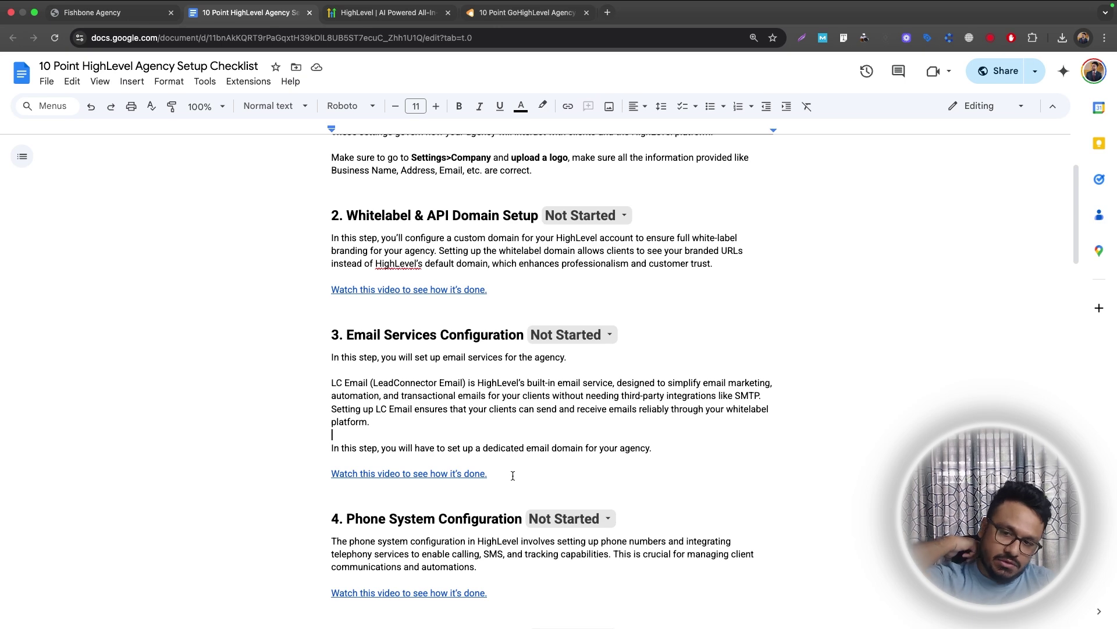
View the status options for the Email Services Configuration item without changing its status
{"action": "left_click_drag", "start_coordinate": [511, 474], "coordinate": [541, 351]}
{"action": "left_click", "coordinate": [553, 337]}
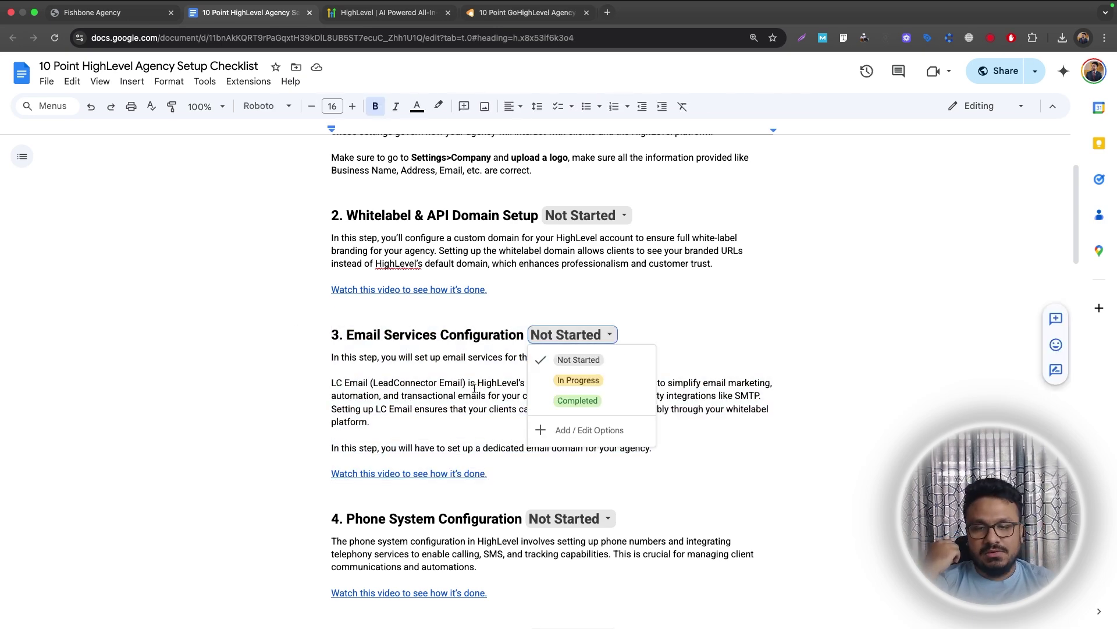
{"action": "left_click", "coordinate": [480, 415]}
Consult the checklist's Phone System Configuration item, dismiss the HighLevel email deliverability notification and open the Phone Integration settings
{"action": "scroll", "coordinate": [480, 416], "scroll_direction": "down", "scroll_amount": 4}
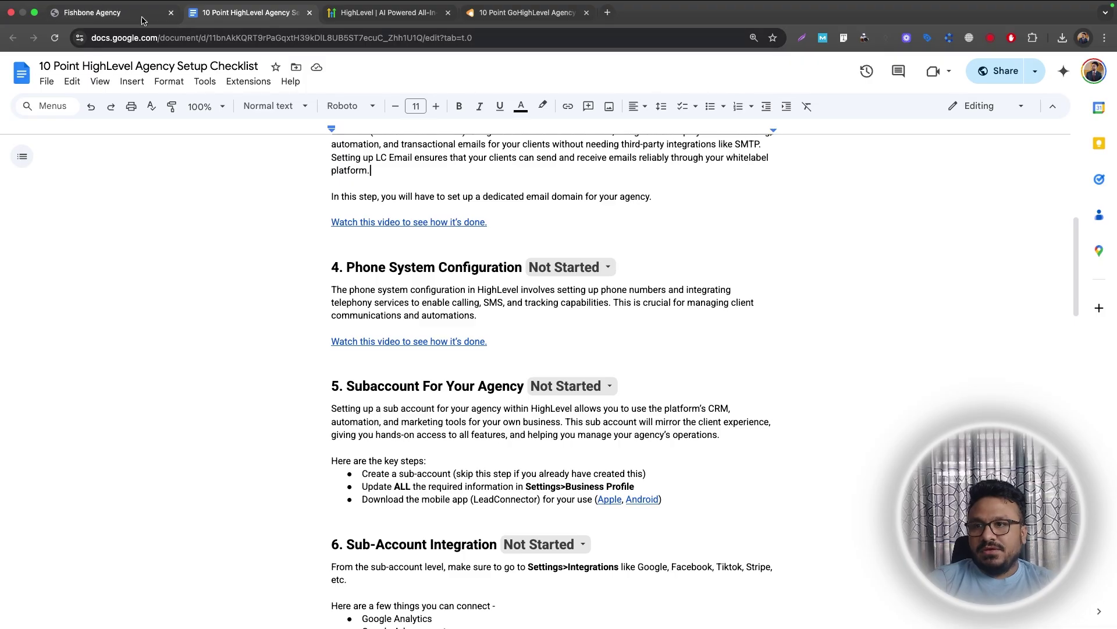
{"action": "left_click", "coordinate": [123, 14]}
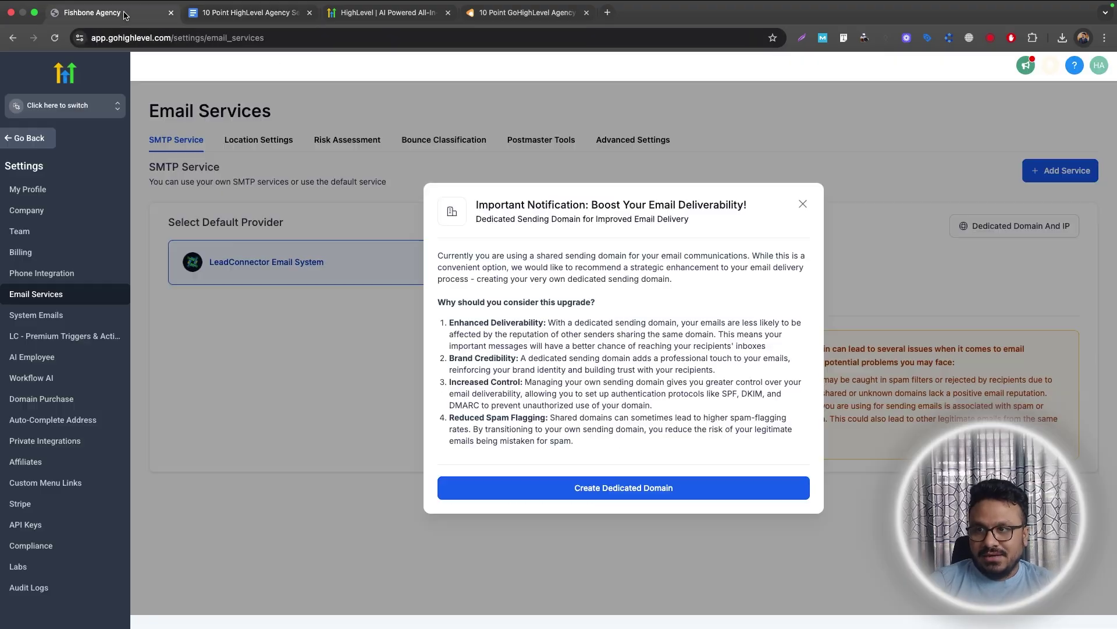
{"action": "left_click", "coordinate": [805, 205]}
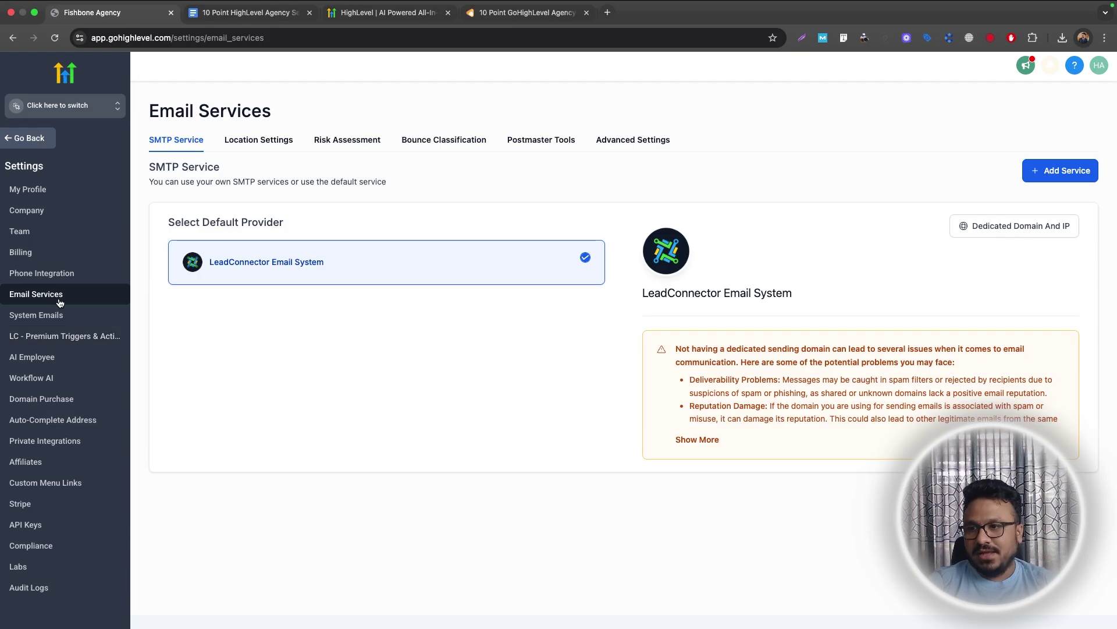
{"action": "left_click", "coordinate": [39, 274]}
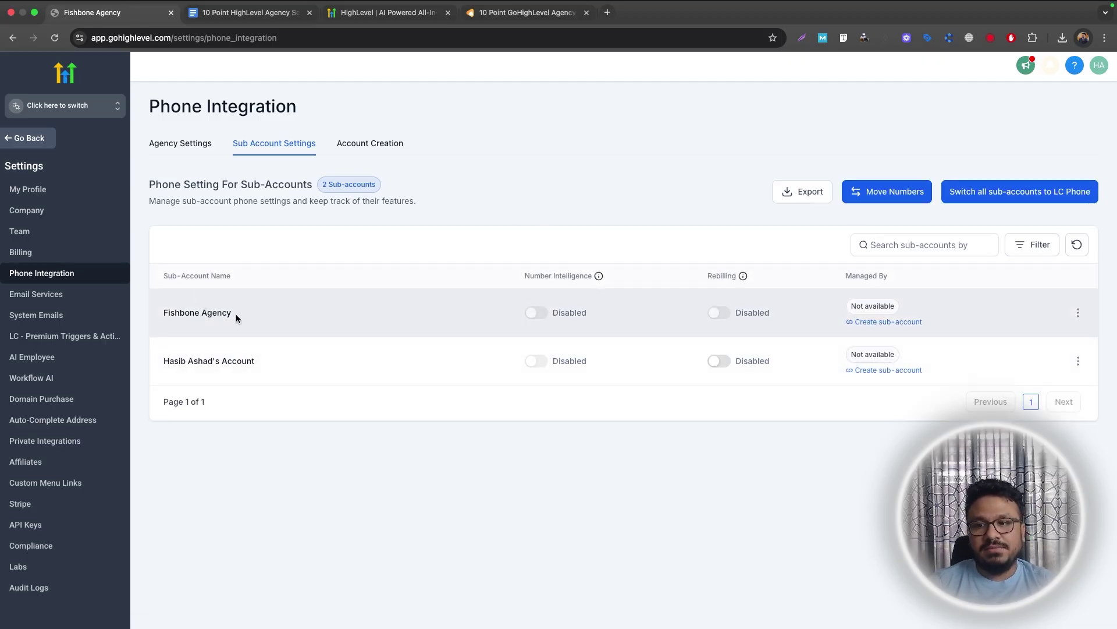
Examine the Fishbone Agency entry in the sub-account phone settings
{"action": "left_click_drag", "start_coordinate": [237, 314], "coordinate": [161, 318]}
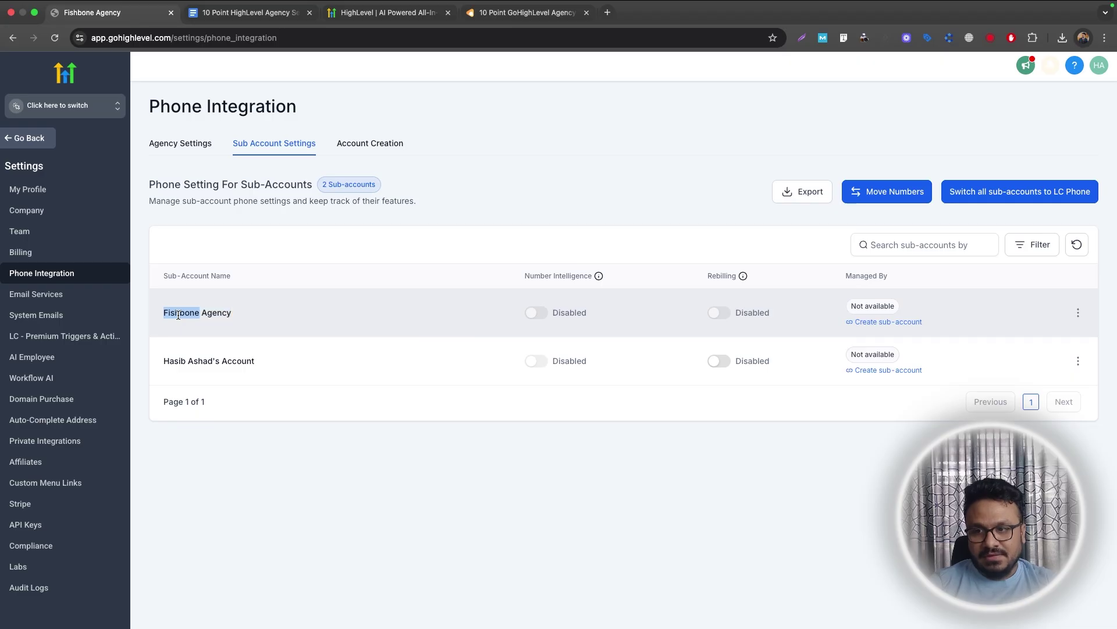
{"action": "triple_click", "coordinate": [178, 313]}
{"action": "left_click", "coordinate": [210, 312]}
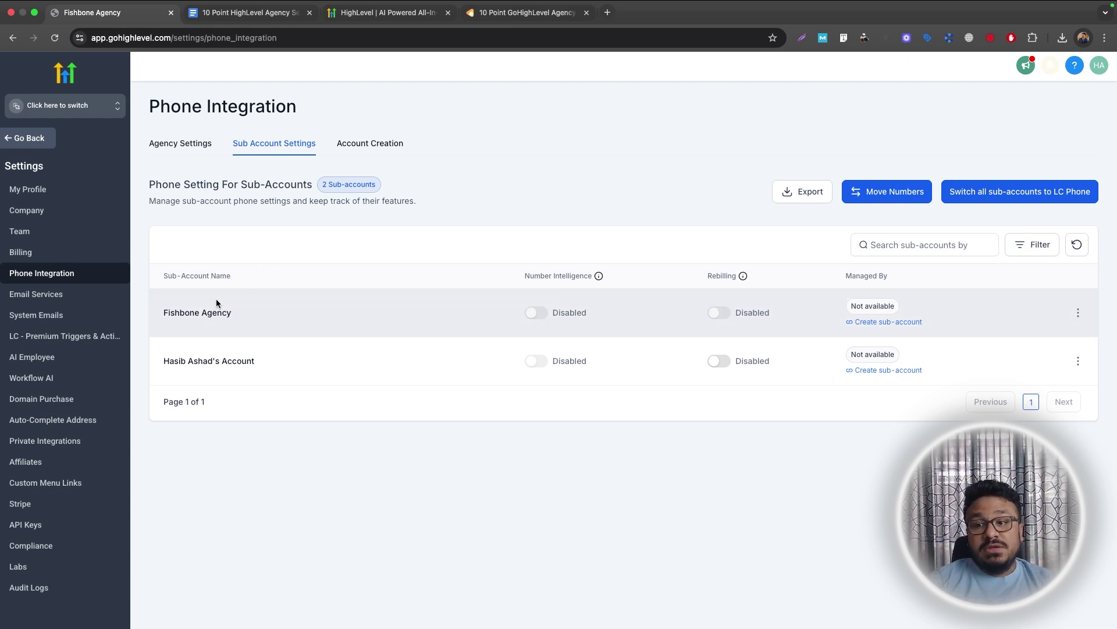
{"action": "triple_click", "coordinate": [253, 313]}
{"action": "left_click", "coordinate": [250, 315]}
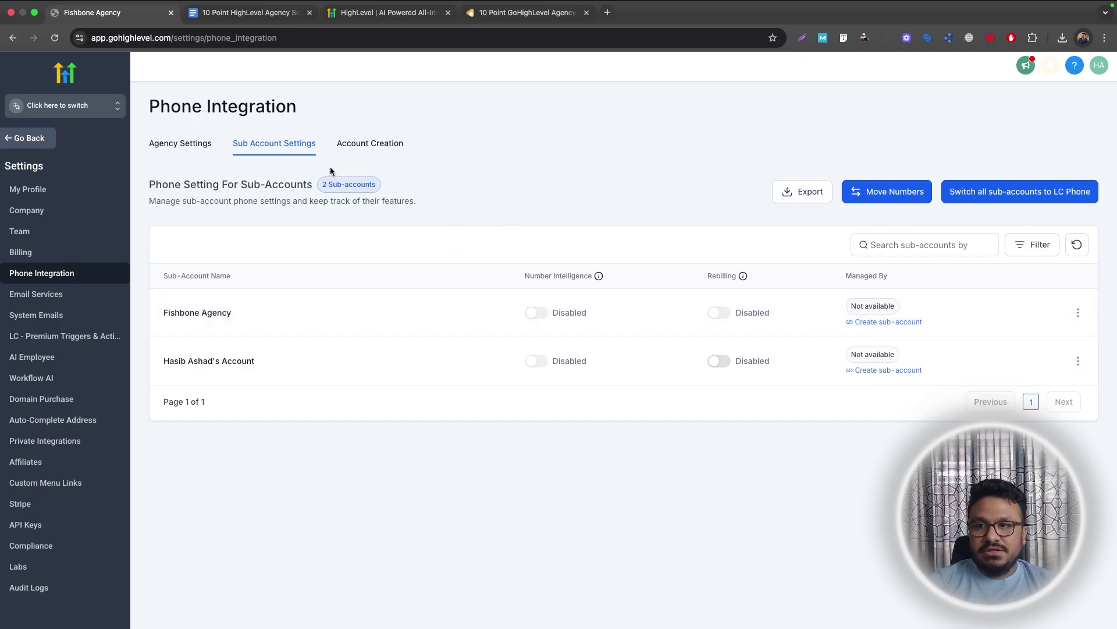
Switch all eligible sub-accounts to LC Phone, acknowledging the authorization to transfer from Twilio to the native phone system
{"action": "left_click", "coordinate": [1027, 195]}
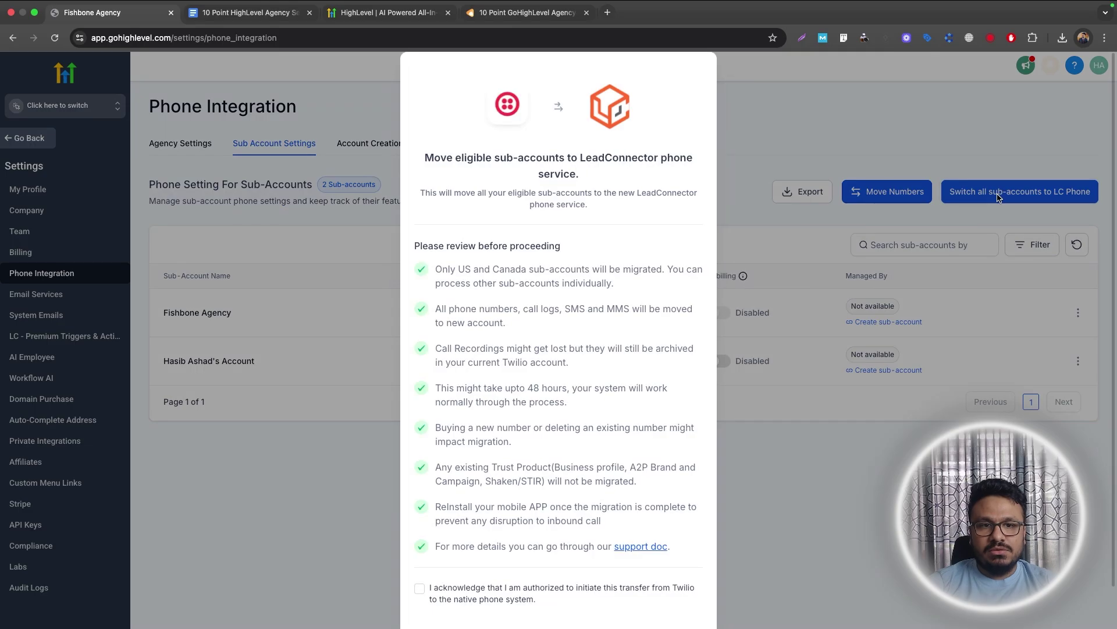
{"action": "scroll", "coordinate": [609, 409], "scroll_direction": "down", "scroll_amount": 2}
{"action": "left_click", "coordinate": [420, 537]}
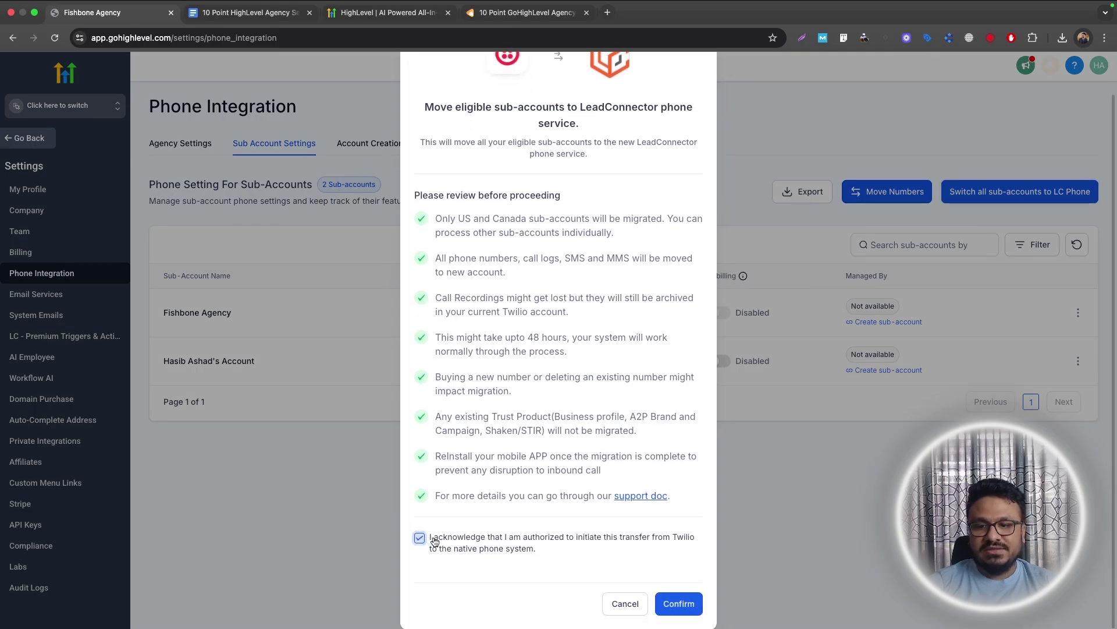
{"action": "left_click", "coordinate": [679, 603]}
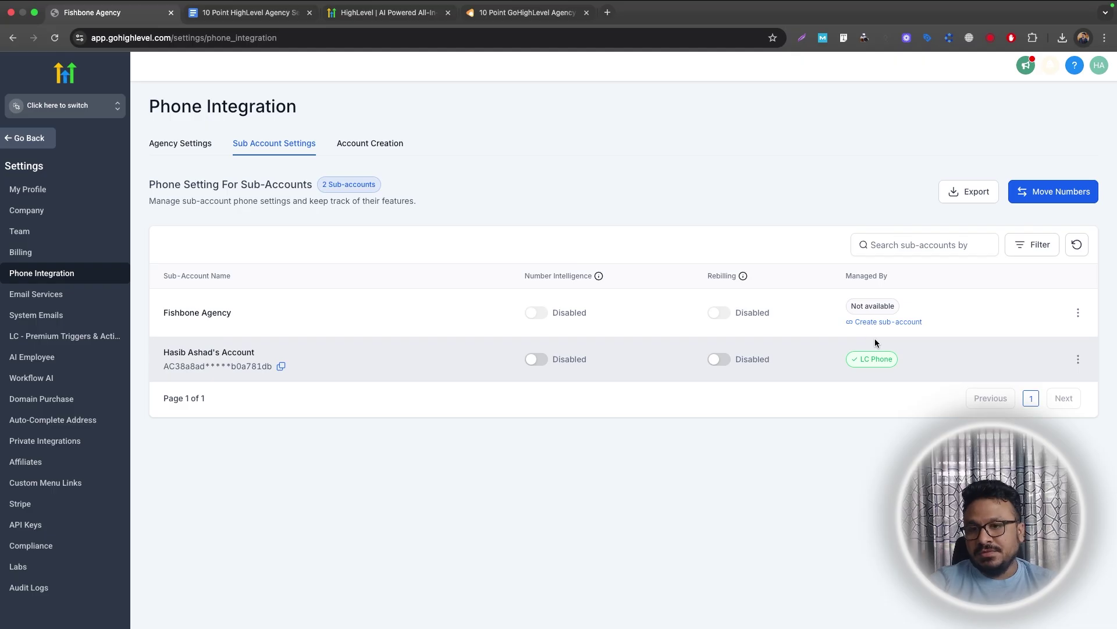
Preview the tutorial video linked in the checklist's Phone System Configuration item and return to the HighLevel Phone Integration settings
{"action": "left_click", "coordinate": [237, 16]}
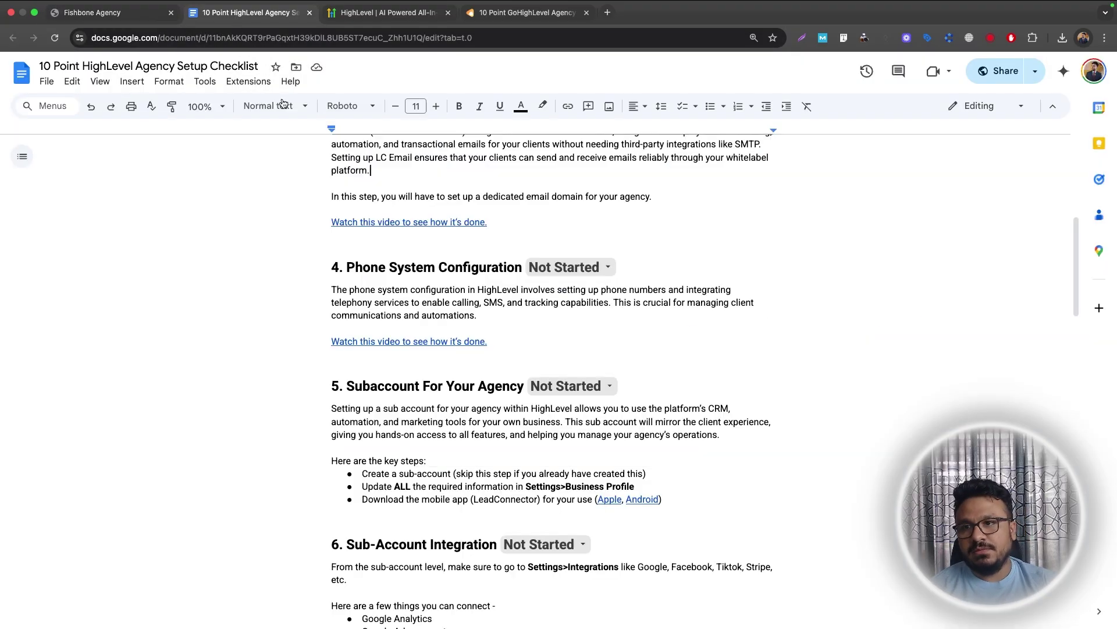
{"action": "left_click", "coordinate": [401, 341]}
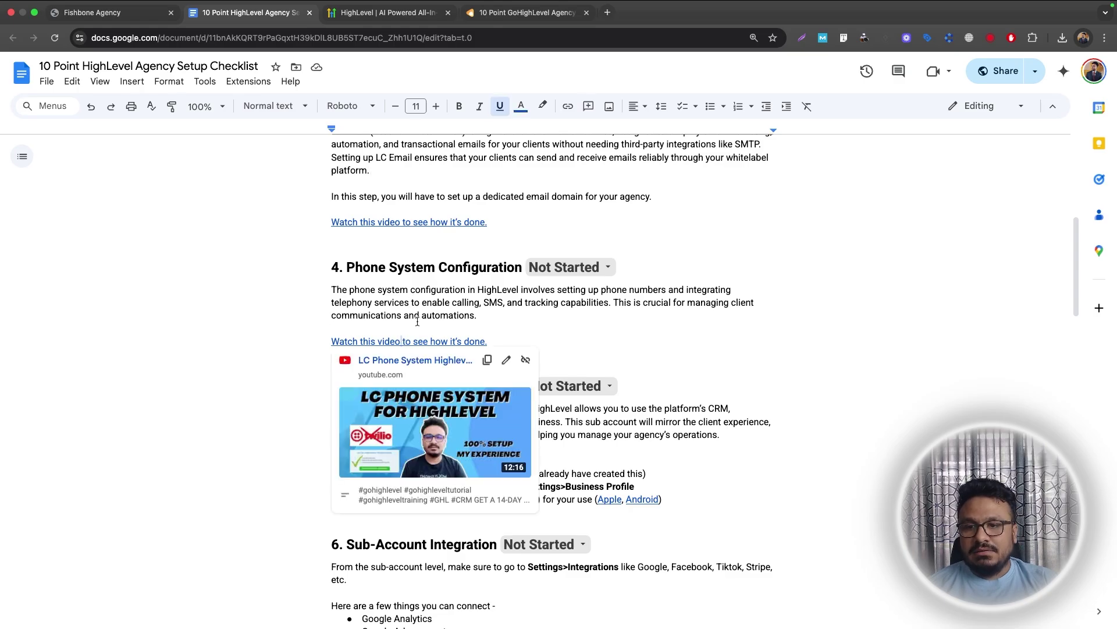
{"action": "left_click", "coordinate": [418, 322]}
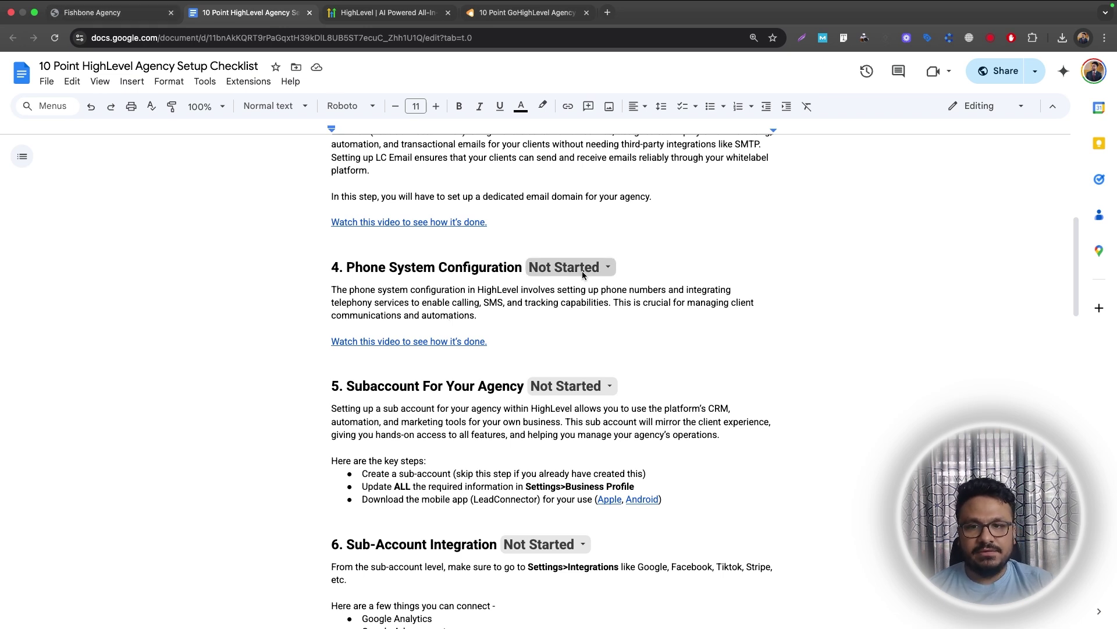
{"action": "key", "text": "ctrl+shift+Tab"}
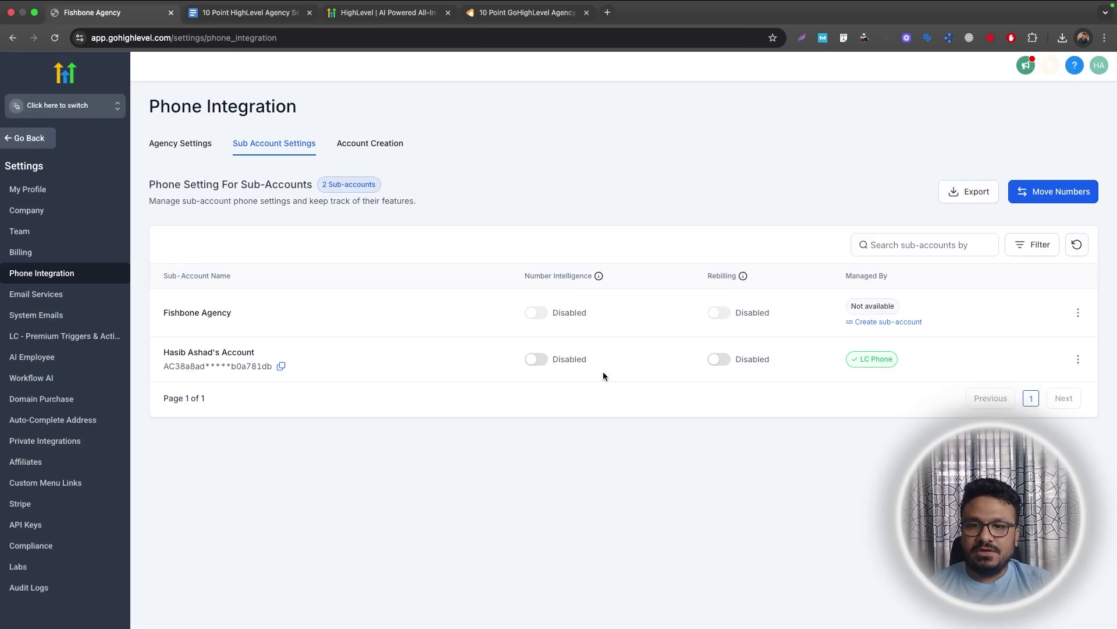
Consult the Subaccount For Your Agency item in the 10 Point HighLevel Agency Setup Checklist
{"action": "left_click", "coordinate": [251, 14]}
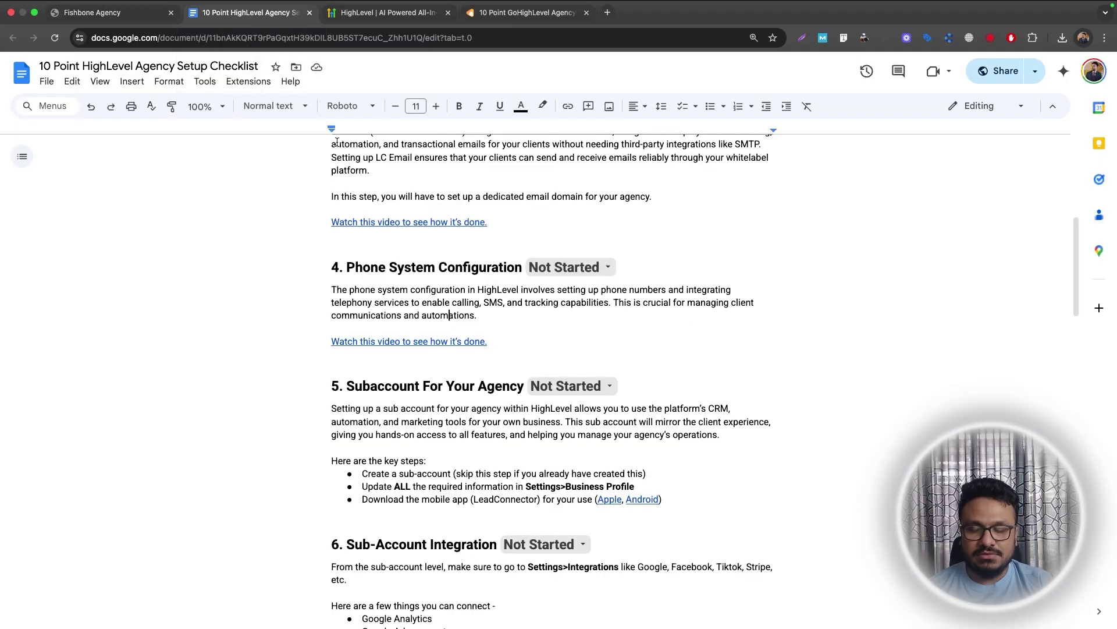
{"action": "left_click", "coordinate": [568, 270]}
{"action": "left_click", "coordinate": [429, 268]}
{"action": "scroll", "coordinate": [439, 227], "scroll_direction": "down", "scroll_amount": 4}
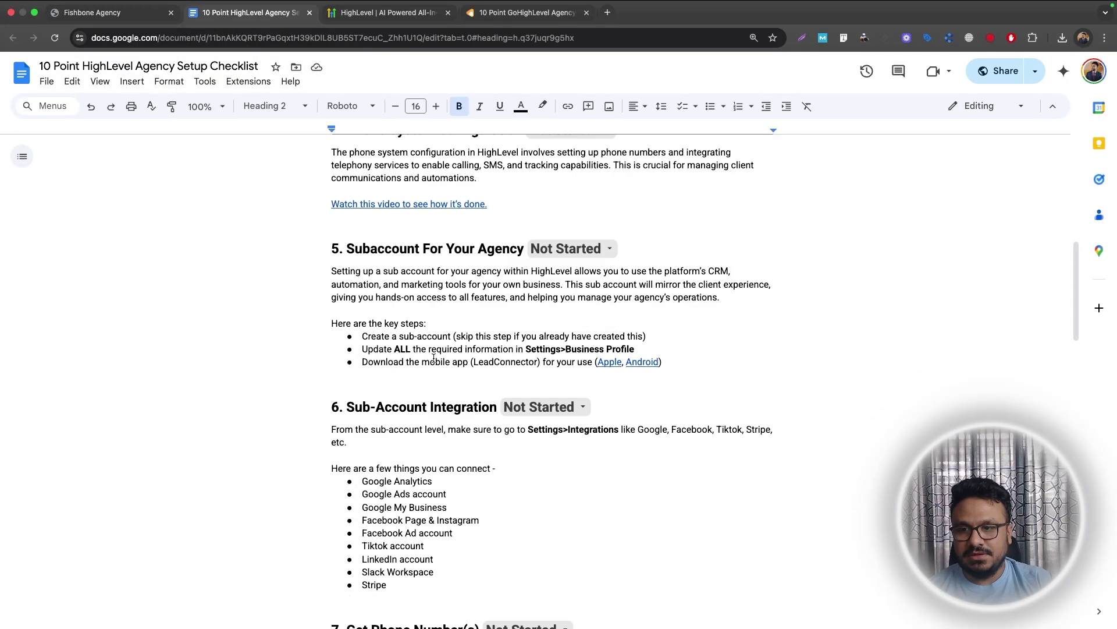
Return to HighLevel and switch to the Fishbone Agency sub-account, checking the checklist's sub-account steps while it loads
{"action": "left_click", "coordinate": [103, 12]}
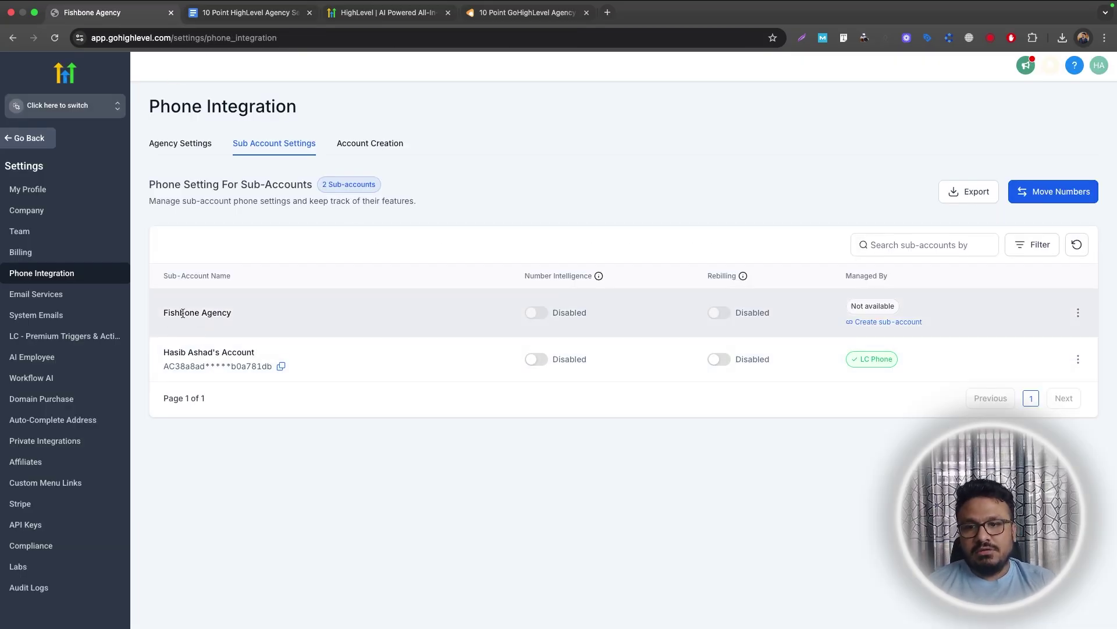
{"action": "left_click", "coordinate": [47, 109]}
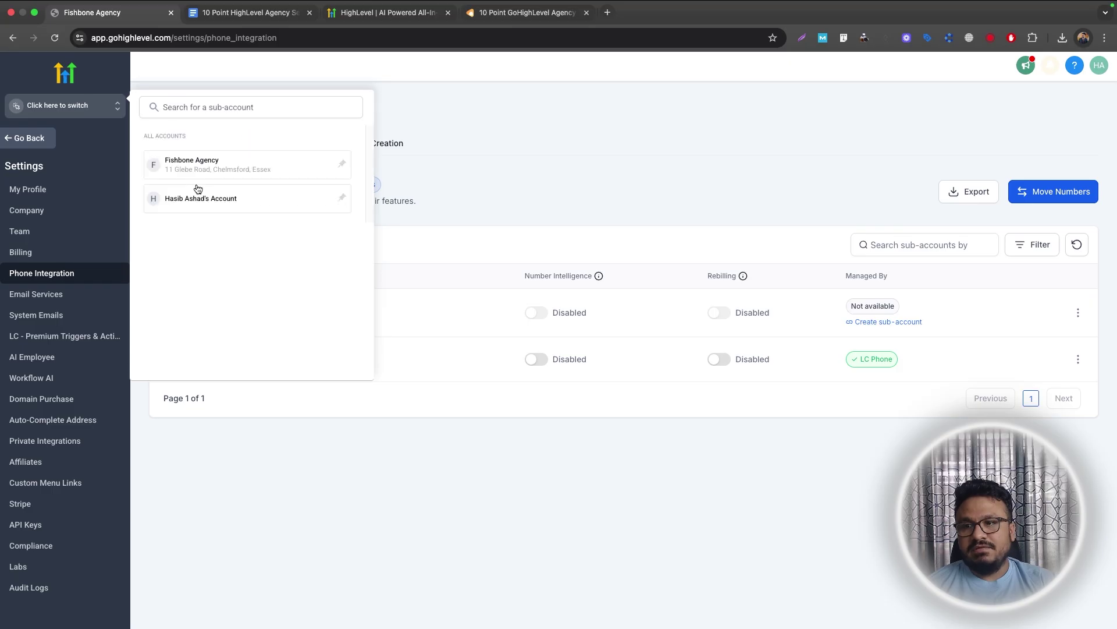
{"action": "left_click", "coordinate": [197, 167]}
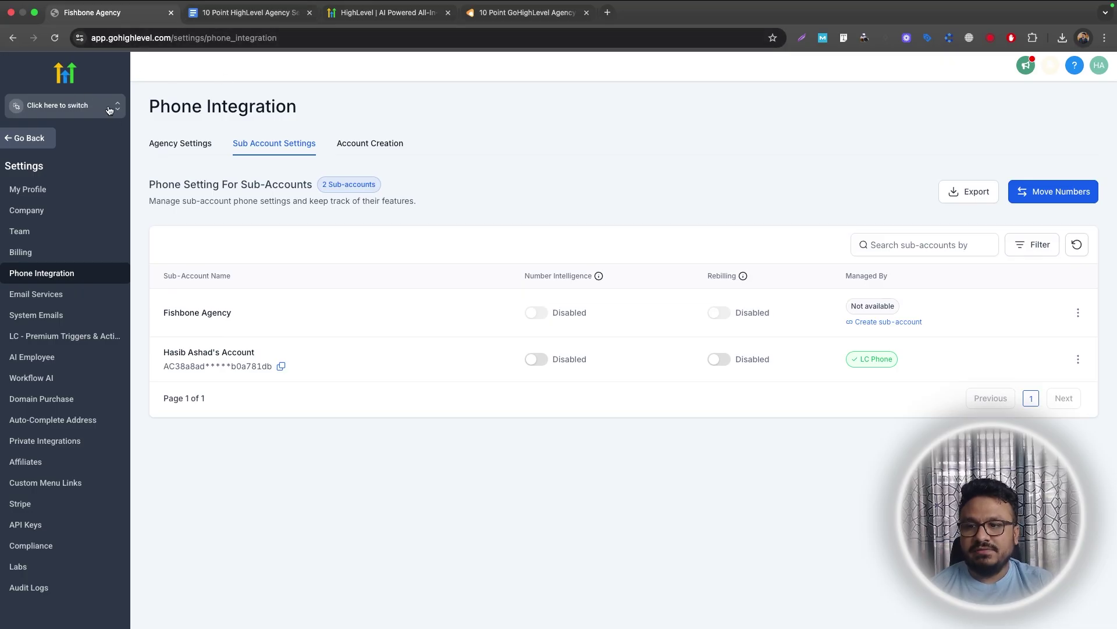
{"action": "left_click", "coordinate": [214, 18]}
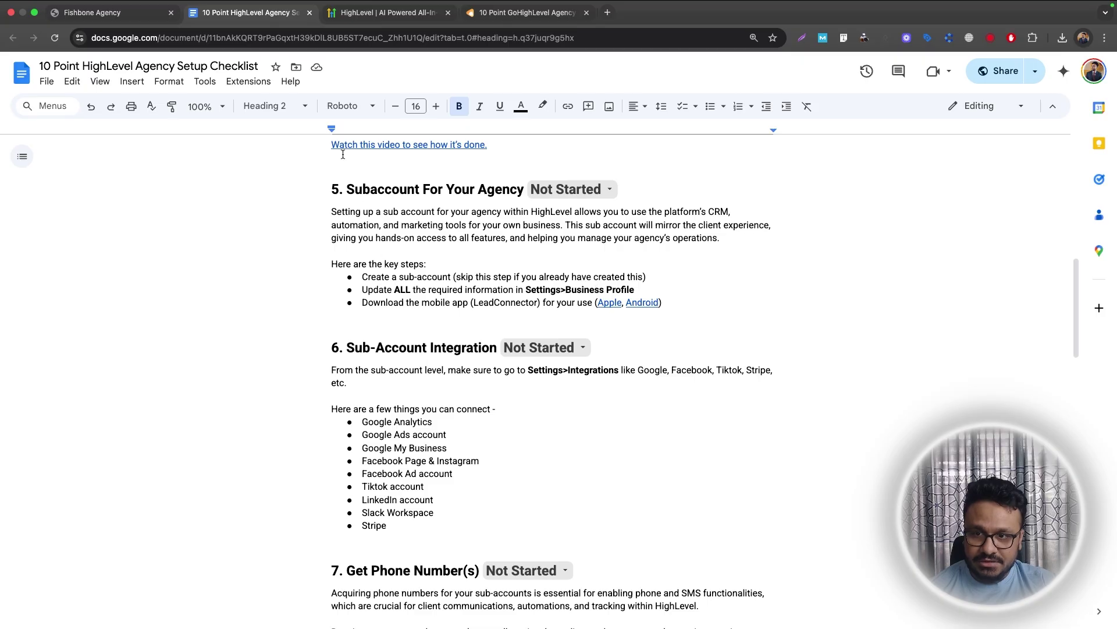
{"action": "left_click", "coordinate": [116, 12]}
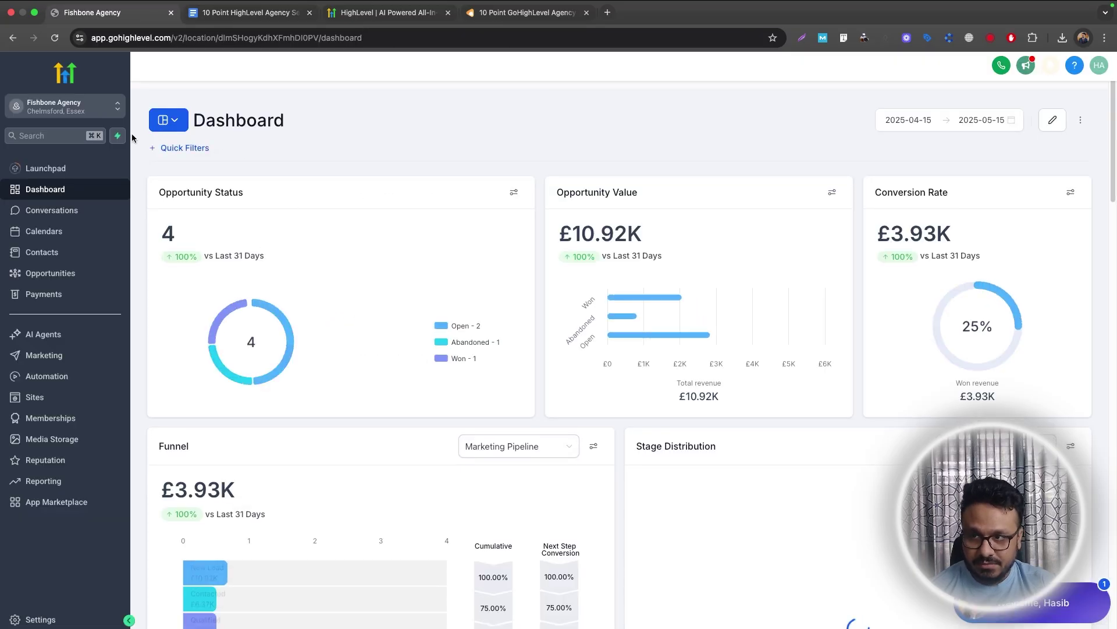
Switch back to the agency view and reopen the Fishbone Agency sub-account
{"action": "left_click", "coordinate": [73, 107]}
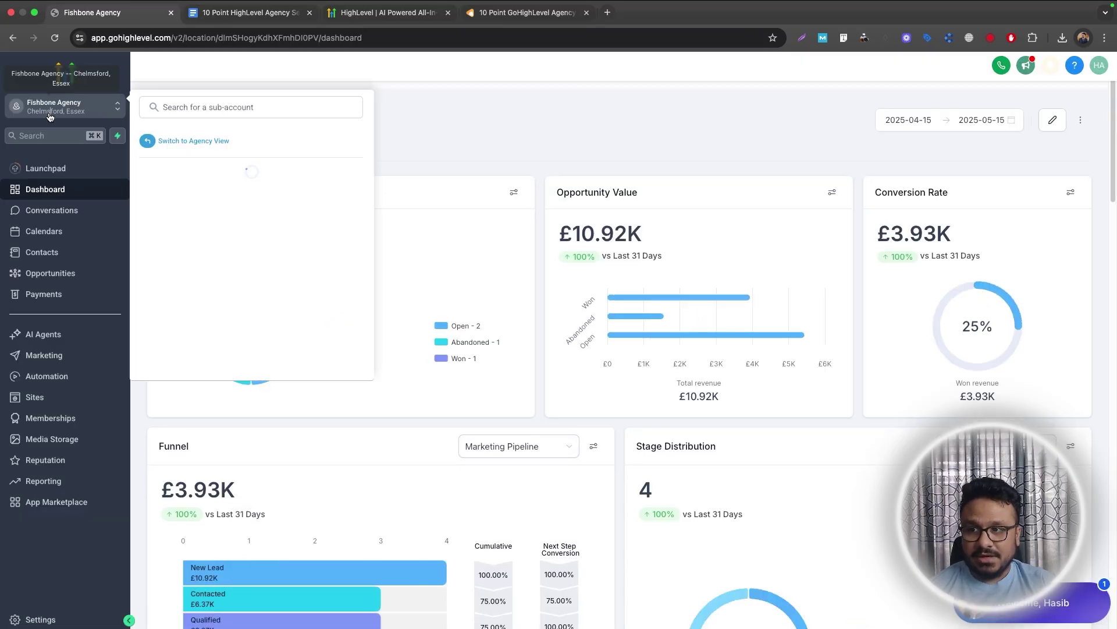
{"action": "left_click", "coordinate": [199, 144]}
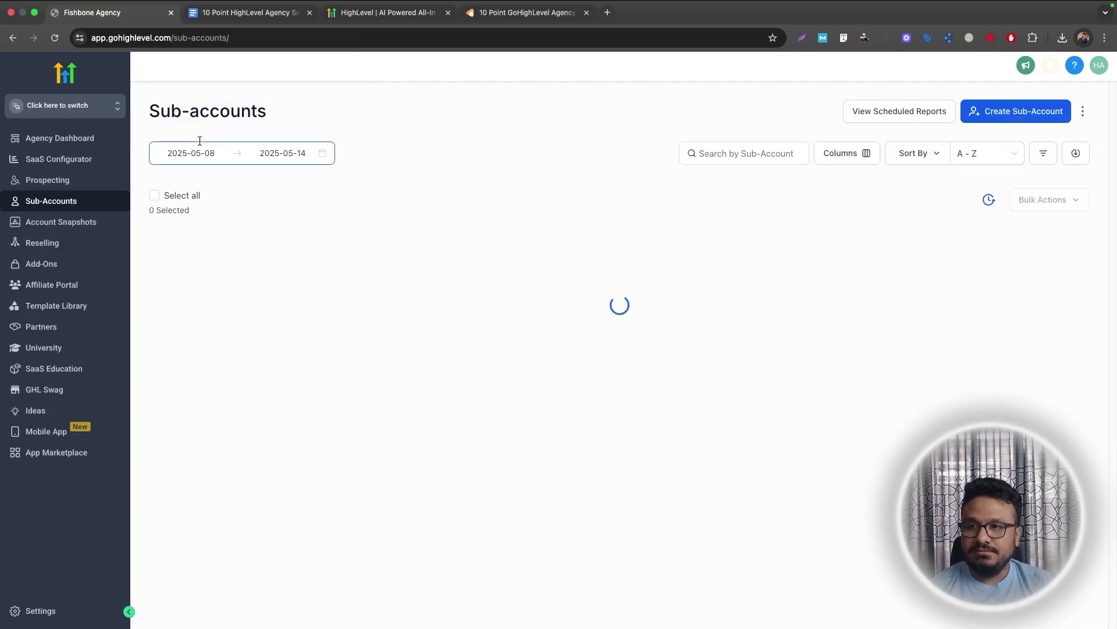
{"action": "left_click", "coordinate": [77, 111]}
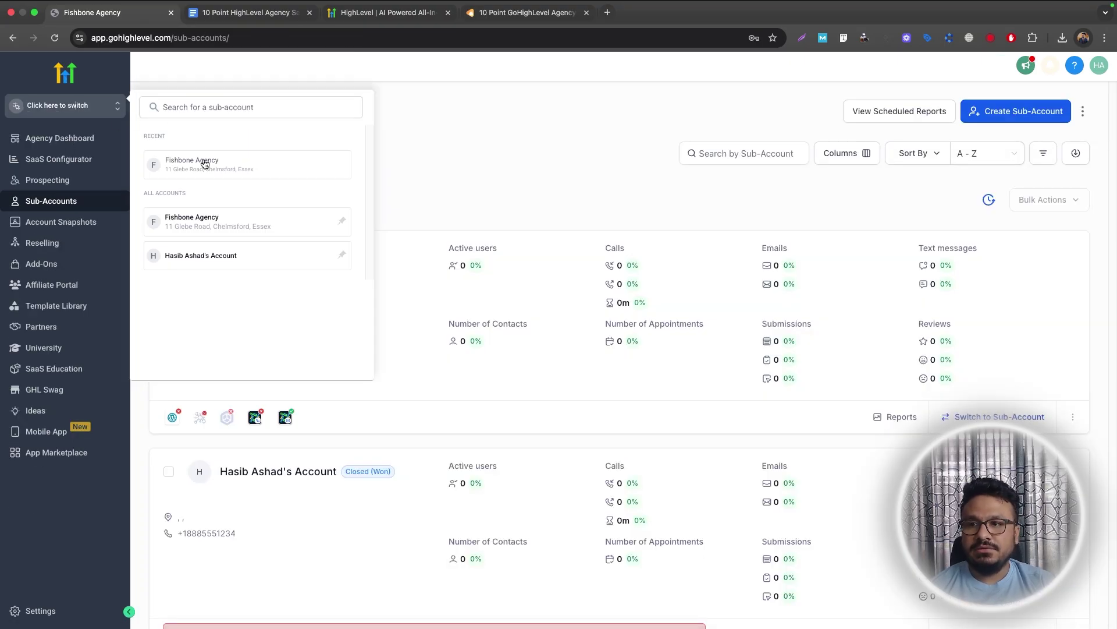
{"action": "left_click", "coordinate": [203, 161]}
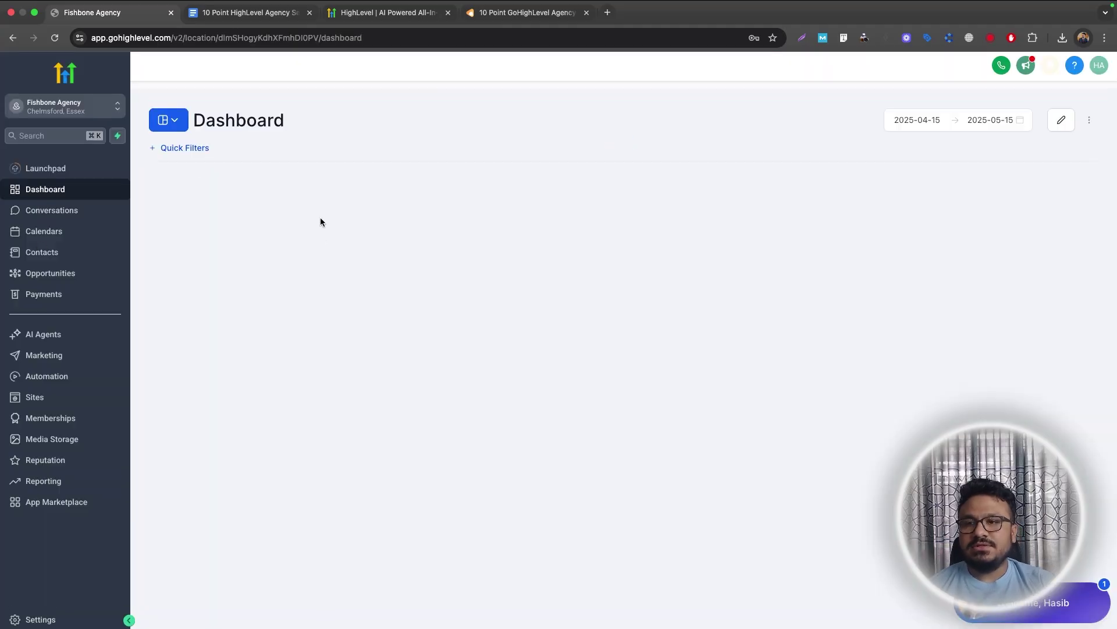
Open the sub-account's Business Profile settings and review the general, business information, physical address and authorized representative sections
{"action": "left_click", "coordinate": [34, 621]}
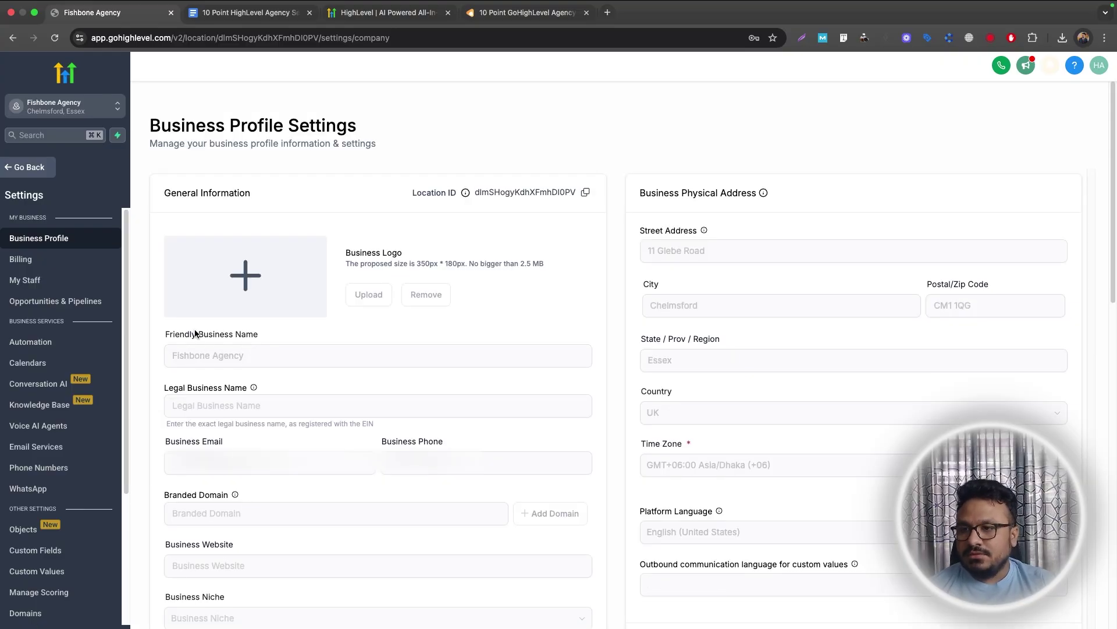
{"action": "scroll", "coordinate": [506, 281], "scroll_direction": "down", "scroll_amount": 15}
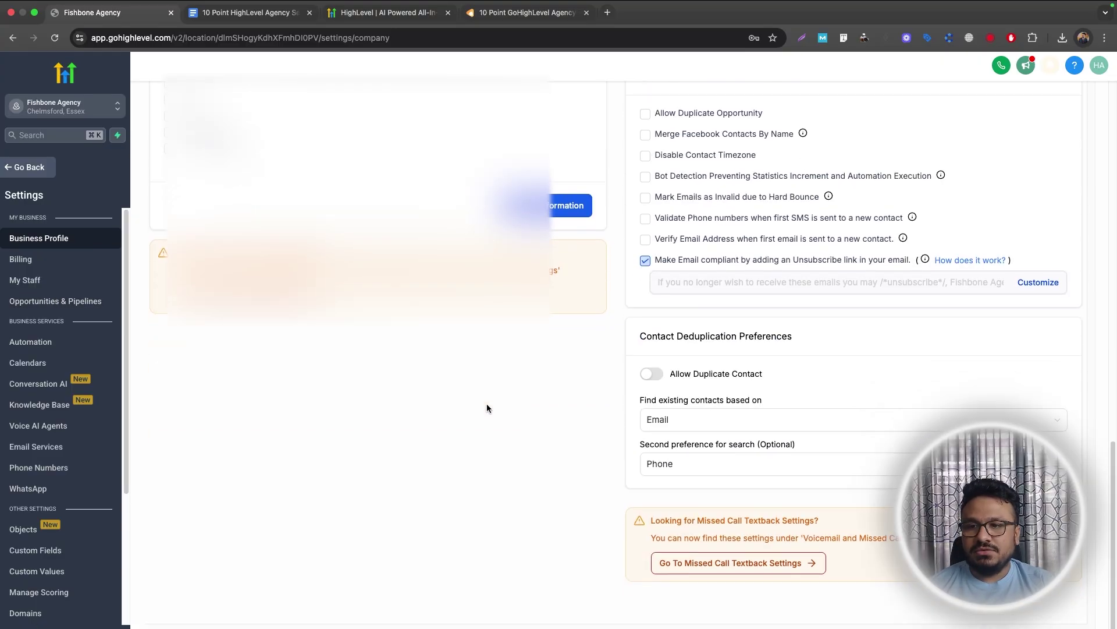
{"action": "scroll", "coordinate": [487, 403], "scroll_direction": "up", "scroll_amount": 15}
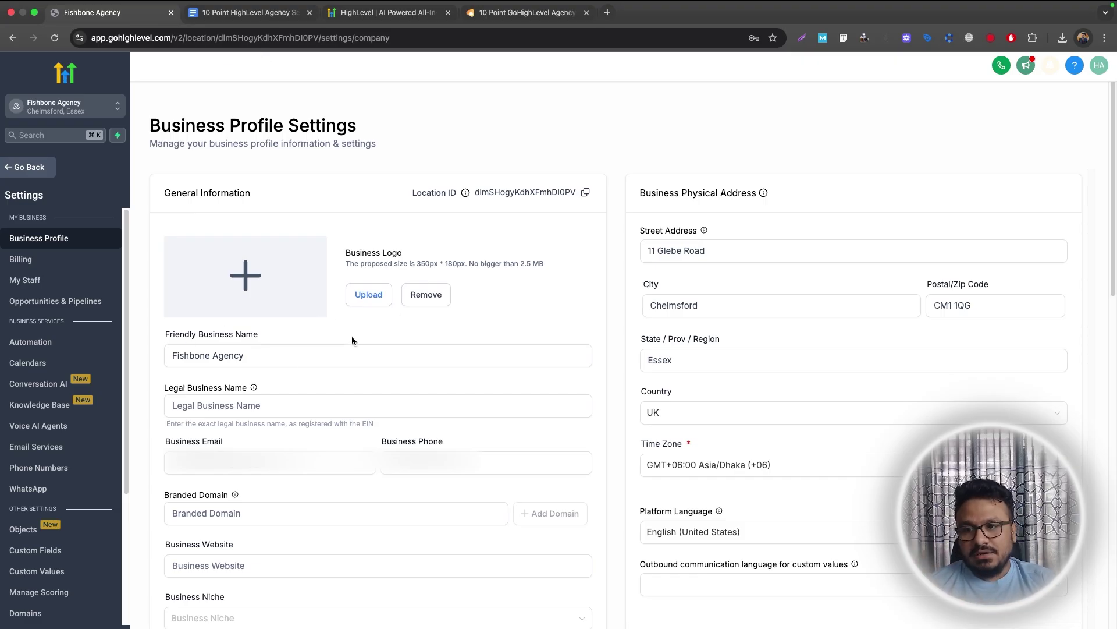
{"action": "scroll", "coordinate": [262, 315], "scroll_direction": "down", "scroll_amount": 5}
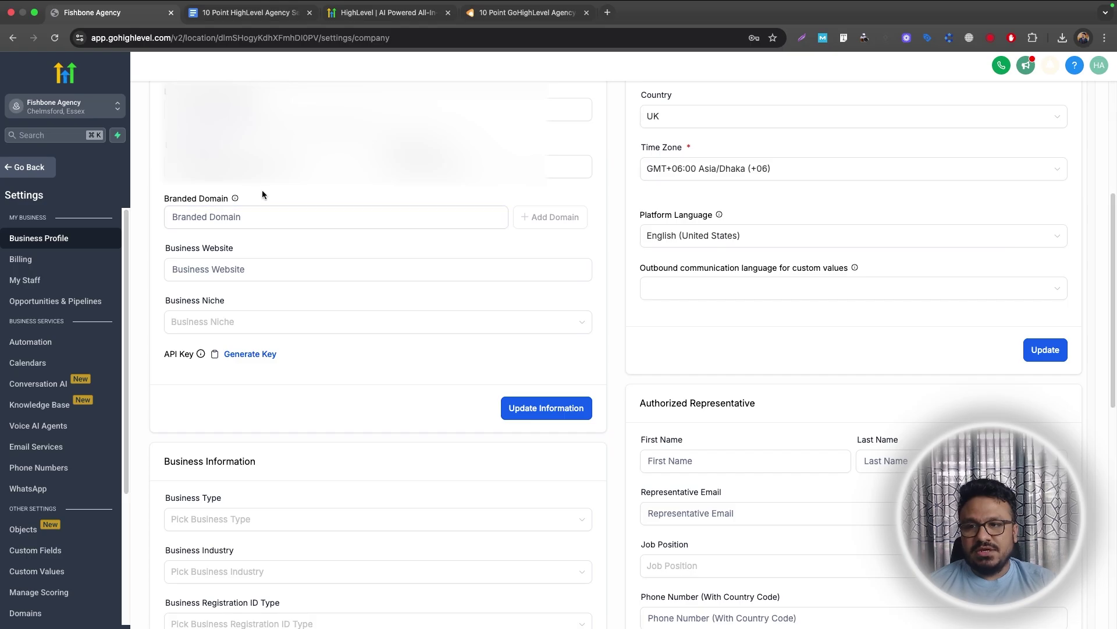
{"action": "scroll", "coordinate": [309, 316], "scroll_direction": "down", "scroll_amount": 4}
{"action": "scroll", "coordinate": [308, 316], "scroll_direction": "down", "scroll_amount": 6}
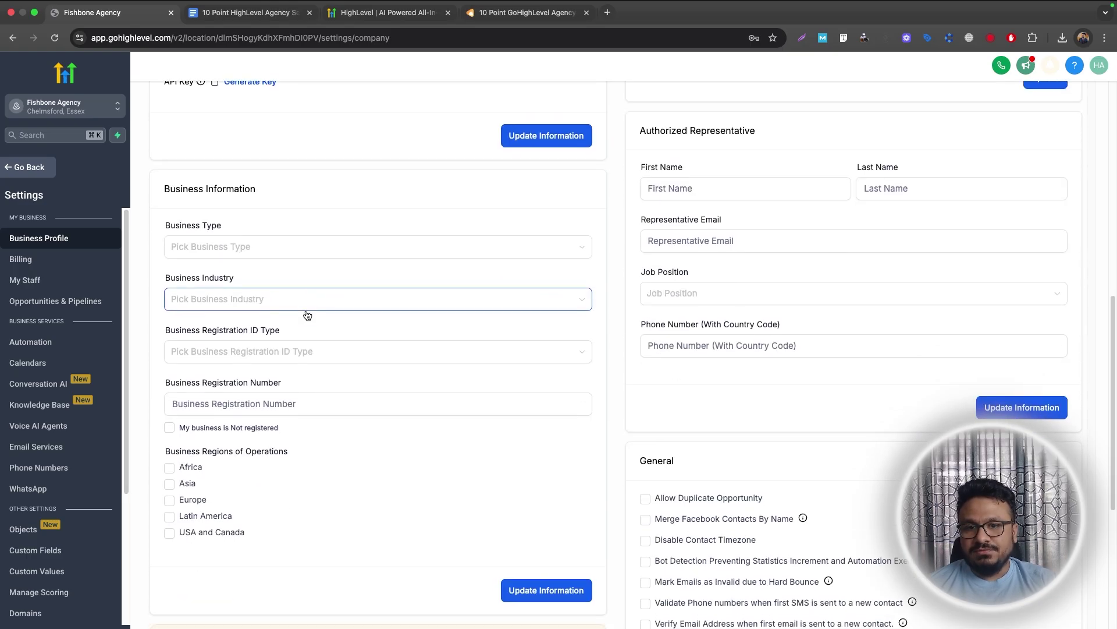
{"action": "scroll", "coordinate": [609, 373], "scroll_direction": "up", "scroll_amount": 15}
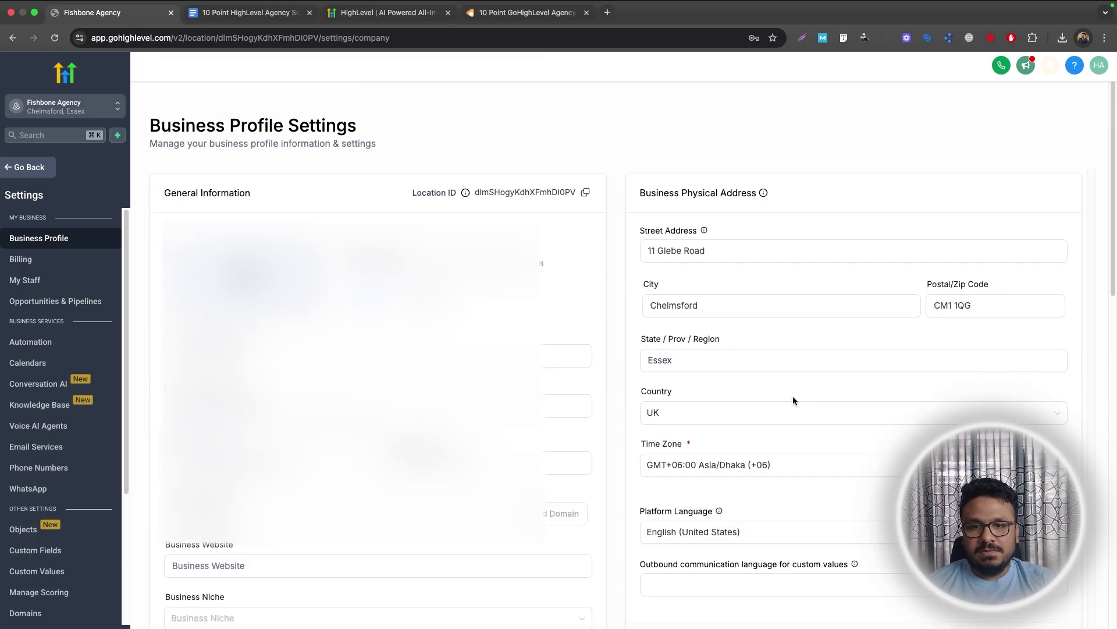
{"action": "scroll", "coordinate": [757, 274], "scroll_direction": "down", "scroll_amount": 9}
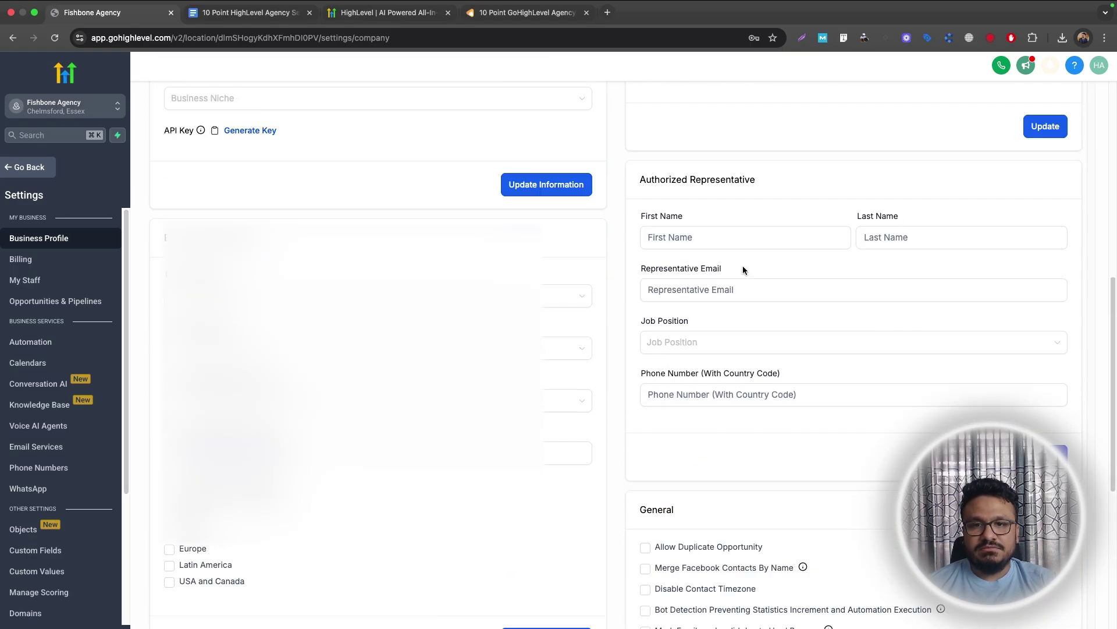
Consult the checklist's step on downloading the LeadConnector mobile app for Apple or Android
{"action": "left_click", "coordinate": [260, 13]}
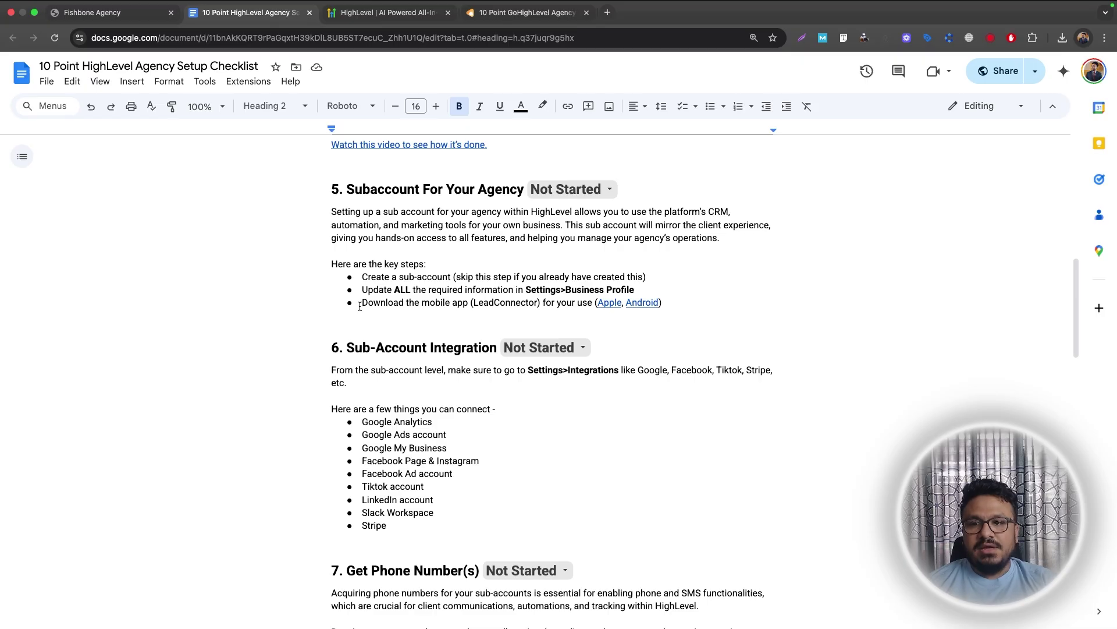
{"action": "left_click_drag", "start_coordinate": [360, 305], "coordinate": [465, 304]}
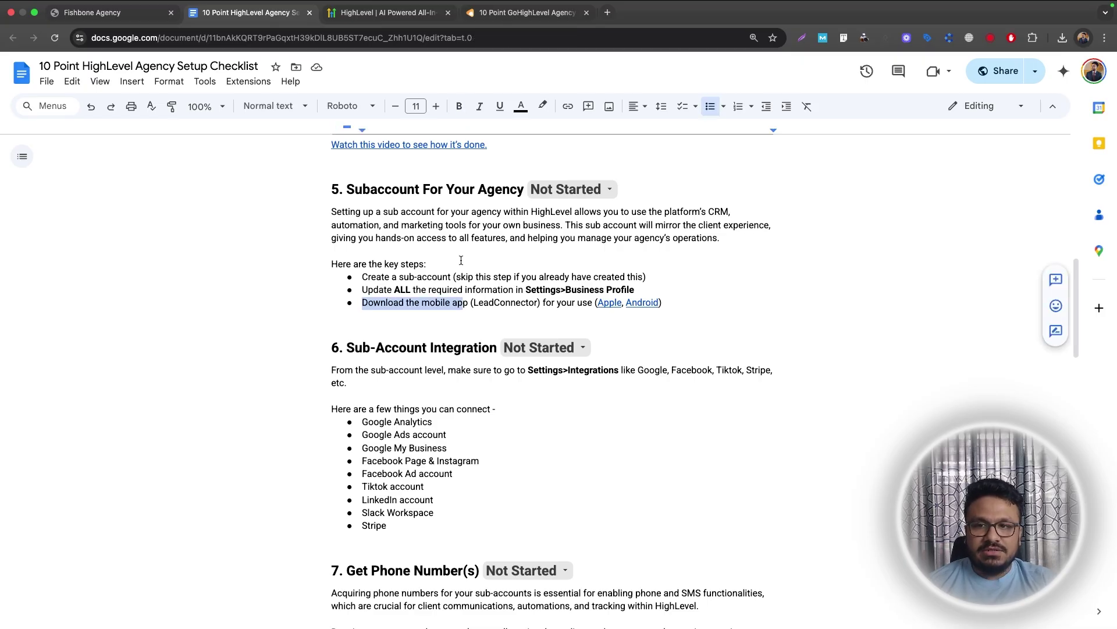
{"action": "left_click", "coordinate": [434, 304]}
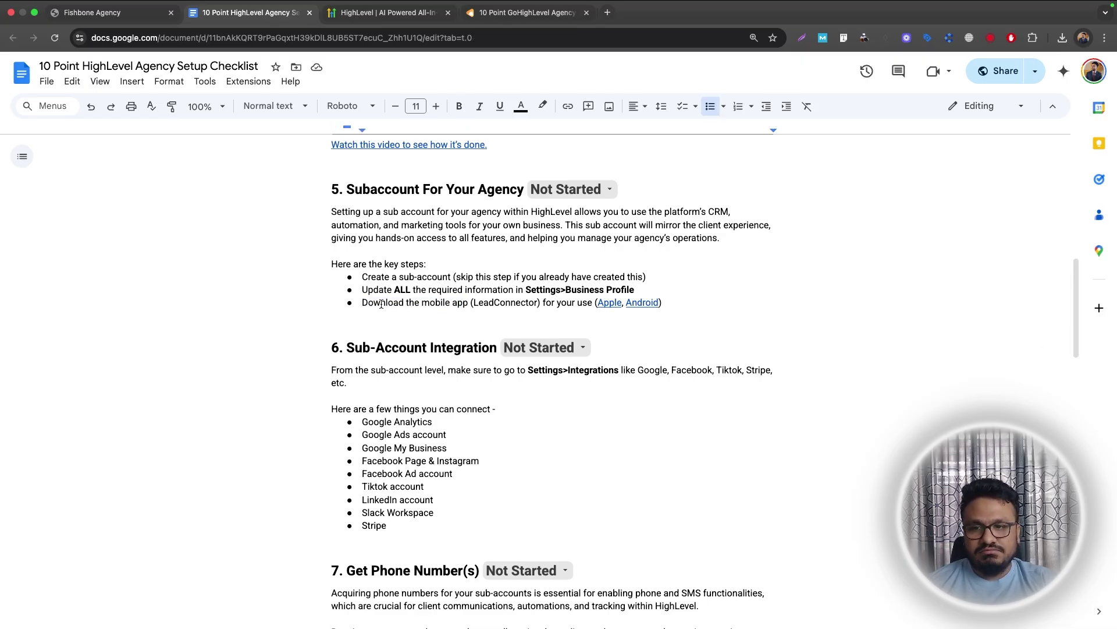
{"action": "left_click", "coordinate": [362, 303]}
{"action": "left_click_drag", "start_coordinate": [372, 303], "coordinate": [544, 310]}
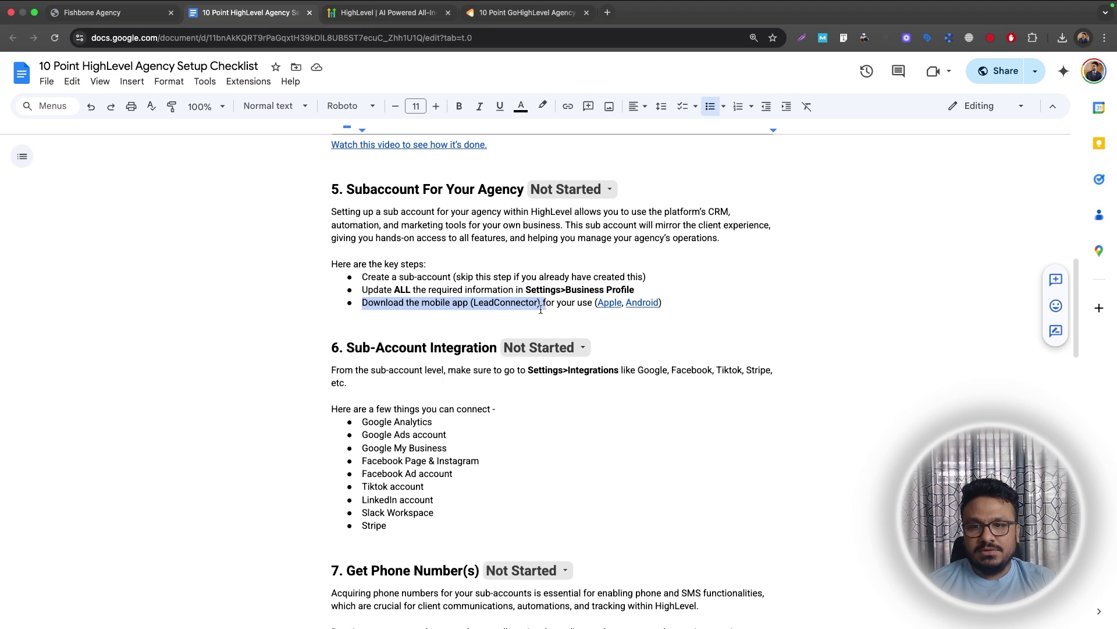
{"action": "double_click", "coordinate": [507, 303]}
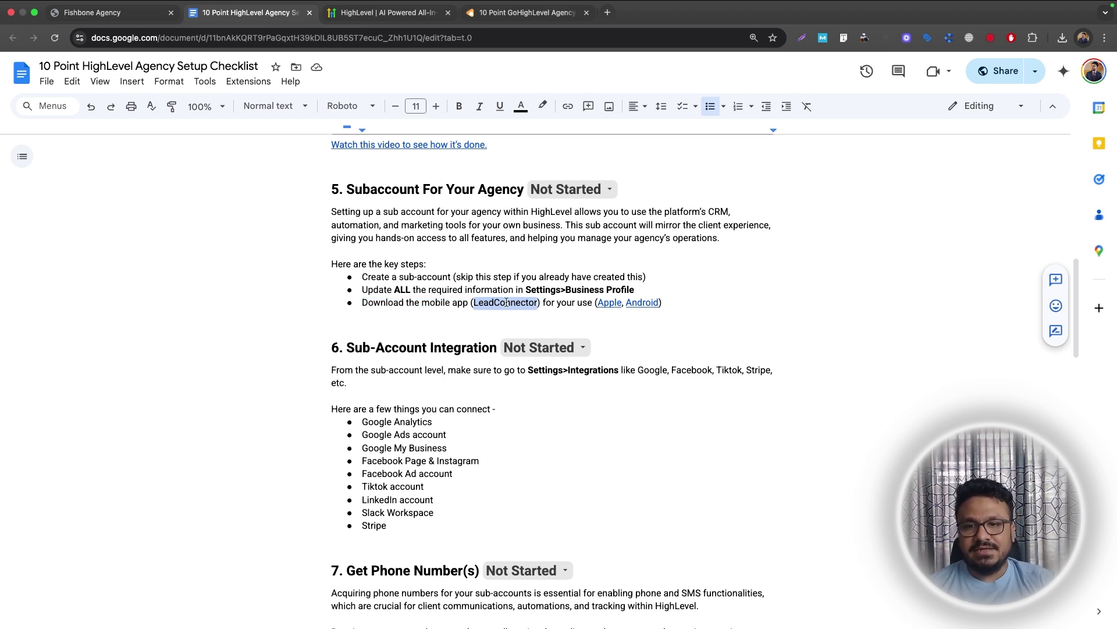
{"action": "left_click", "coordinate": [556, 304]}
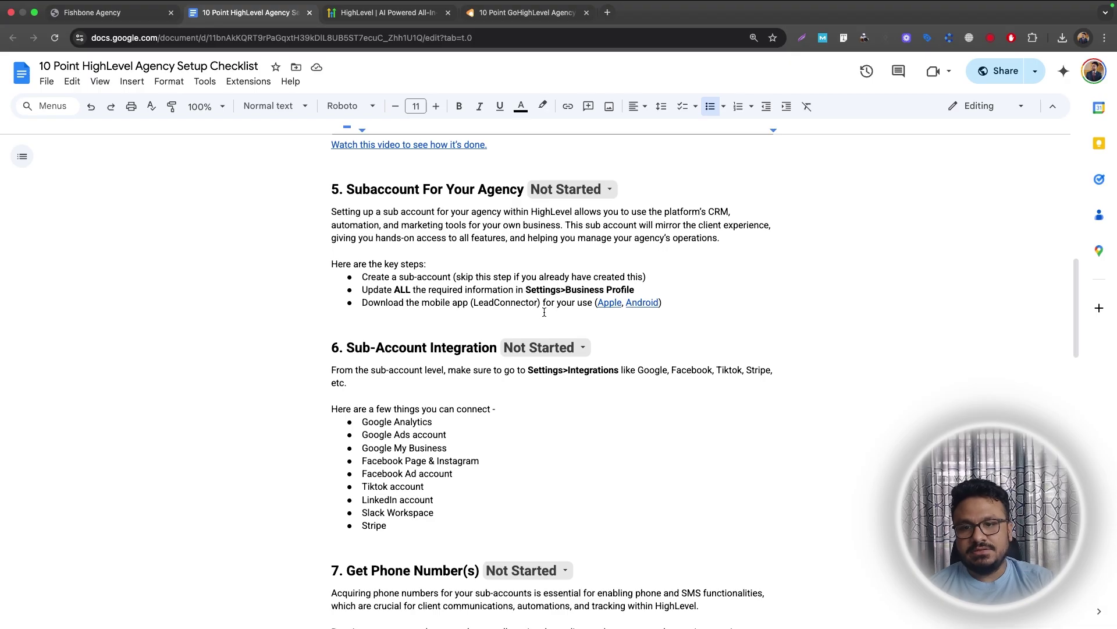
{"action": "double_click", "coordinate": [517, 302]}
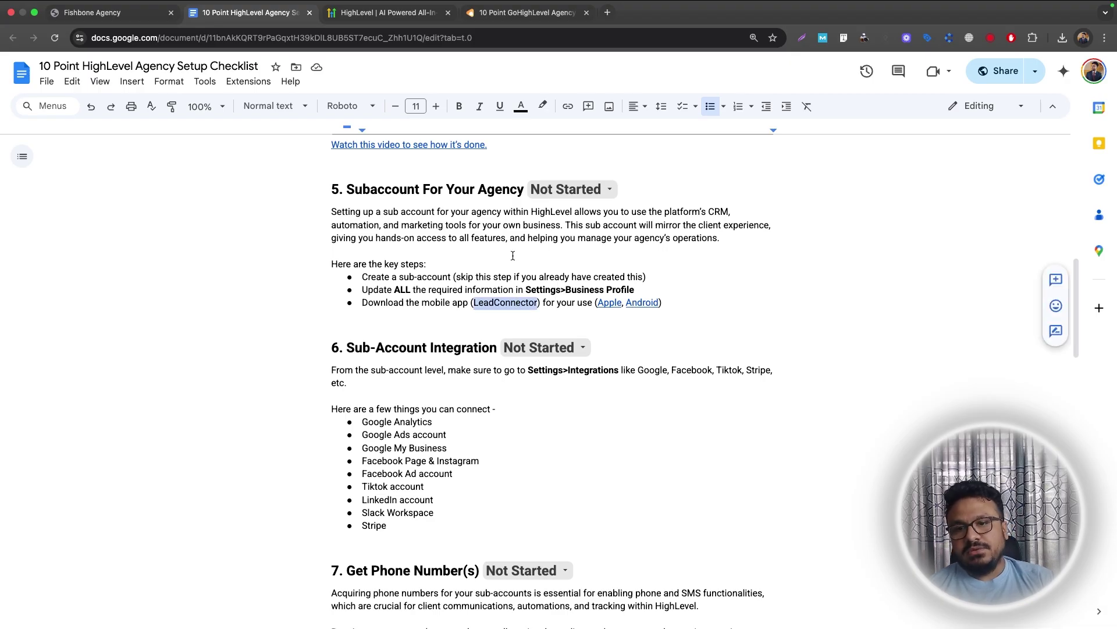
Review the checklist's Sub-Account Integration item for the accounts that can be connected
{"action": "left_click", "coordinate": [133, 13]}
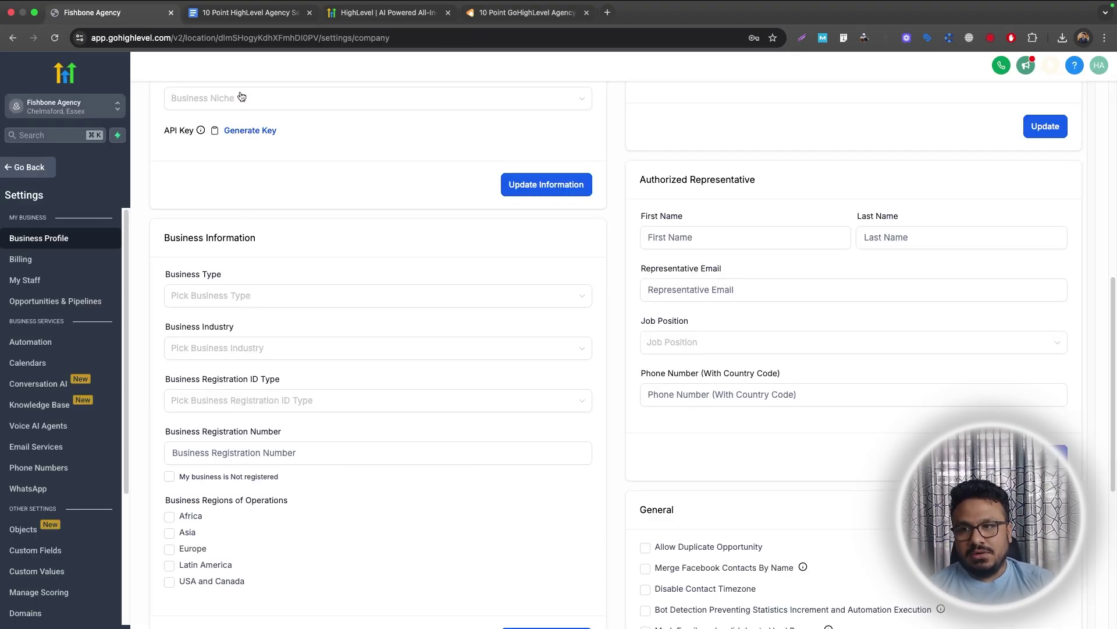
{"action": "left_click", "coordinate": [247, 12]}
{"action": "left_click", "coordinate": [135, 12]}
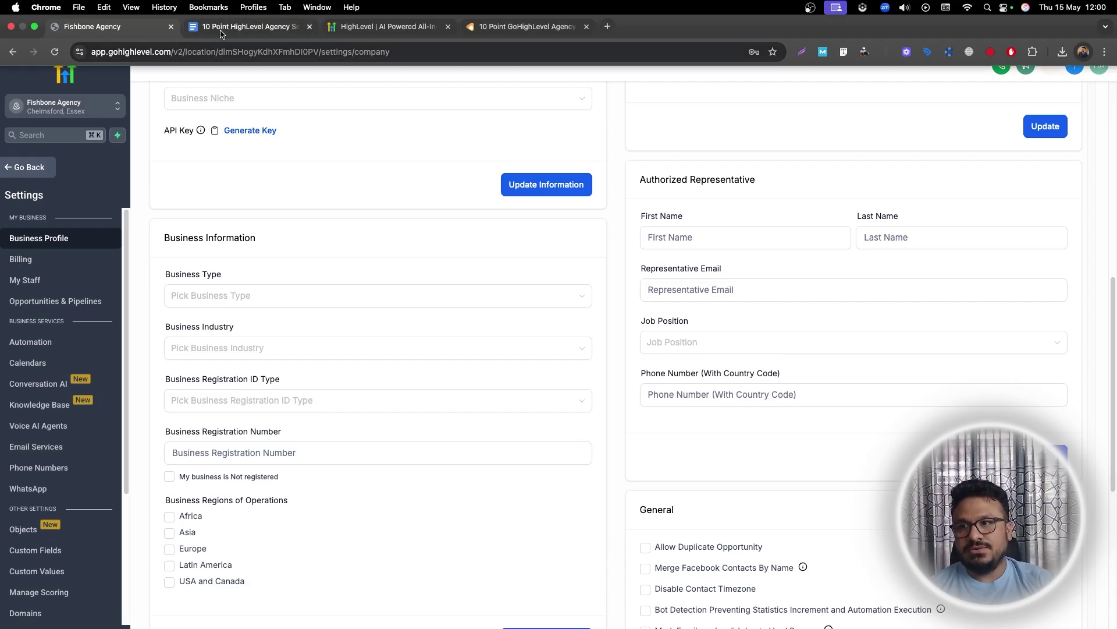
{"action": "left_click", "coordinate": [259, 26]}
{"action": "left_click", "coordinate": [388, 206]}
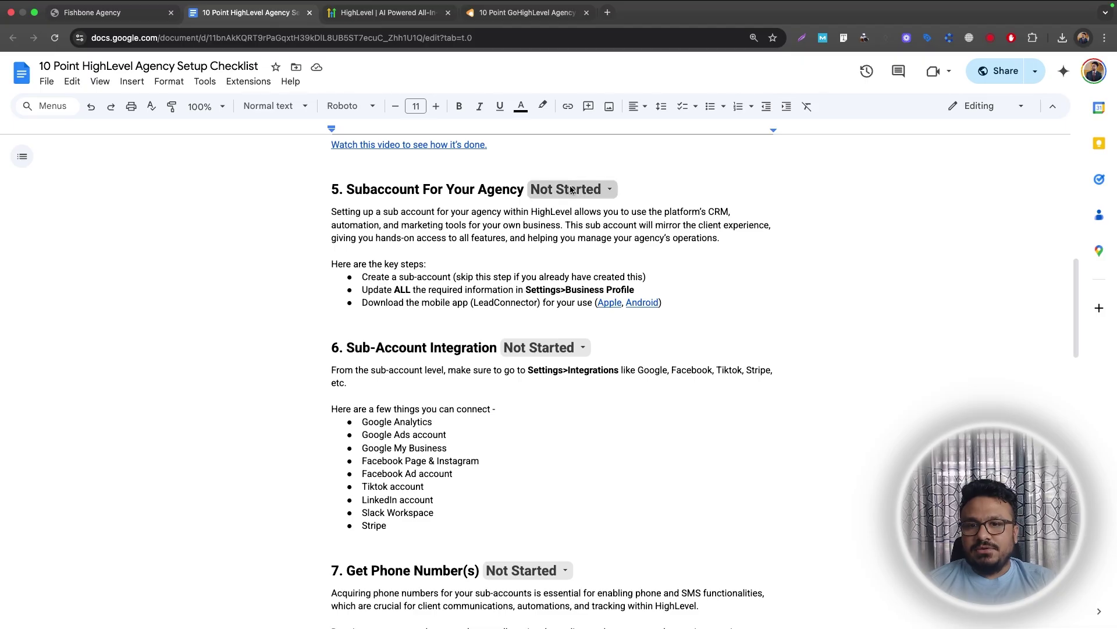
{"action": "scroll", "coordinate": [563, 193], "scroll_direction": "down", "scroll_amount": 3}
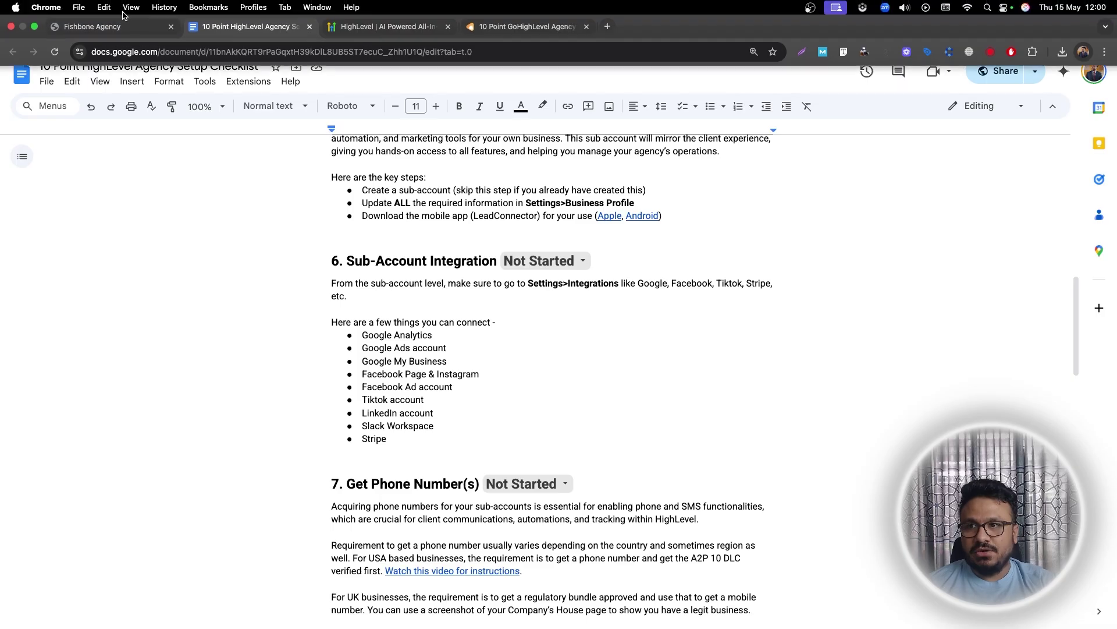
Open the Integrations settings of the Fishbone Agency sub-account in HighLevel
{"action": "left_click", "coordinate": [93, 26]}
{"action": "left_click", "coordinate": [48, 167]}
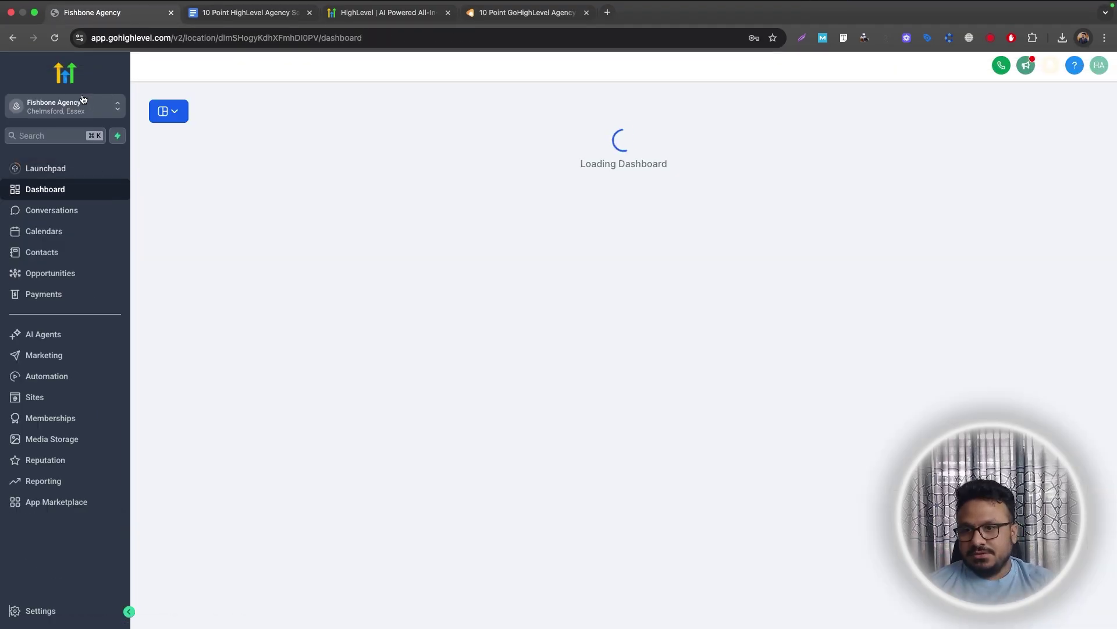
{"action": "left_click", "coordinate": [52, 609]}
{"action": "scroll", "coordinate": [17, 576], "scroll_direction": "down", "scroll_amount": 5}
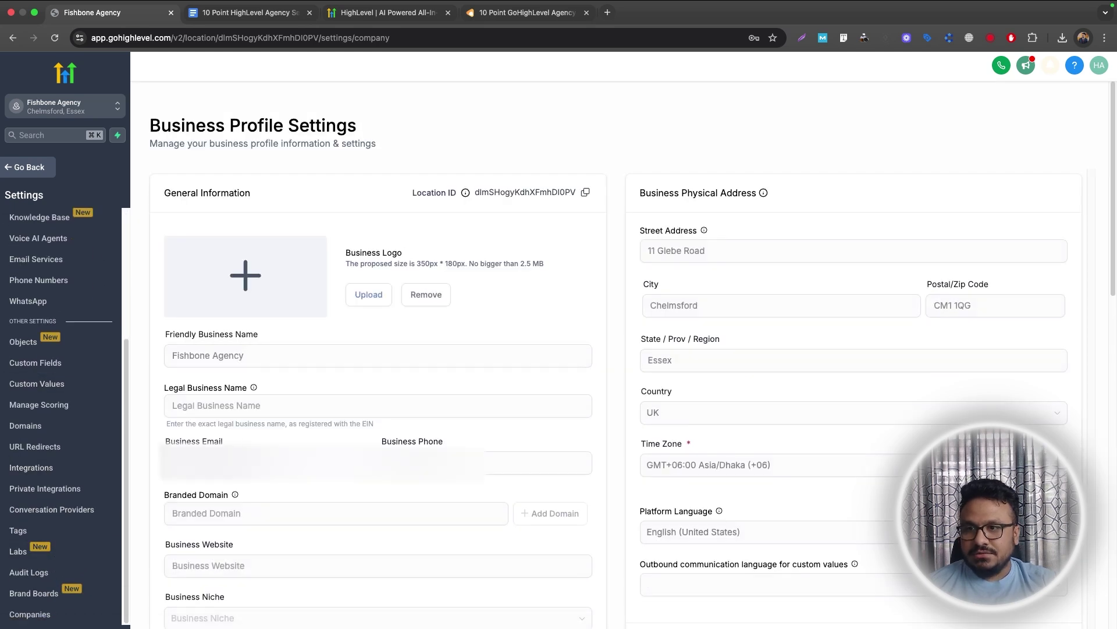
{"action": "left_click", "coordinate": [30, 467]}
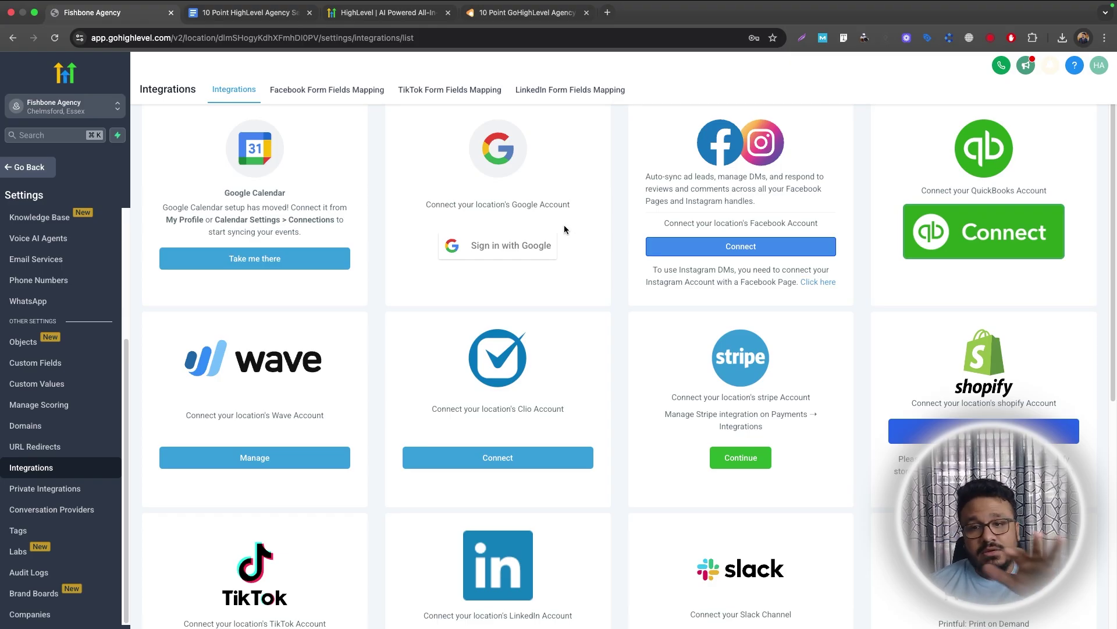
Connect a Google account to the sub-account by authorizing the Lead Connector sign-in, and close the business linking page
{"action": "left_click", "coordinate": [498, 244]}
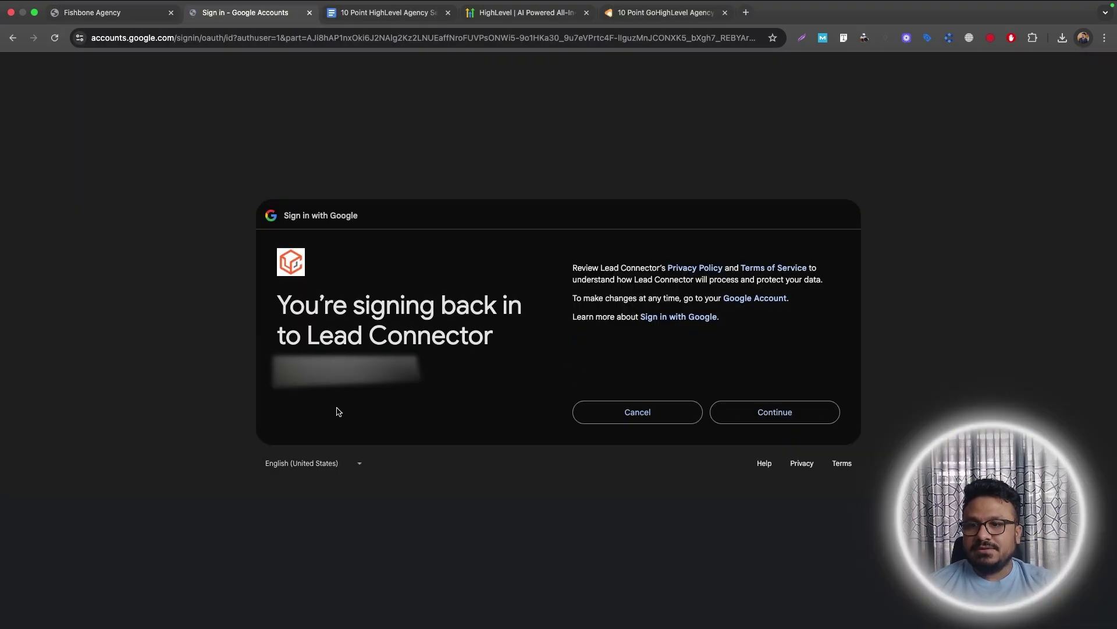
{"action": "left_click", "coordinate": [728, 414]}
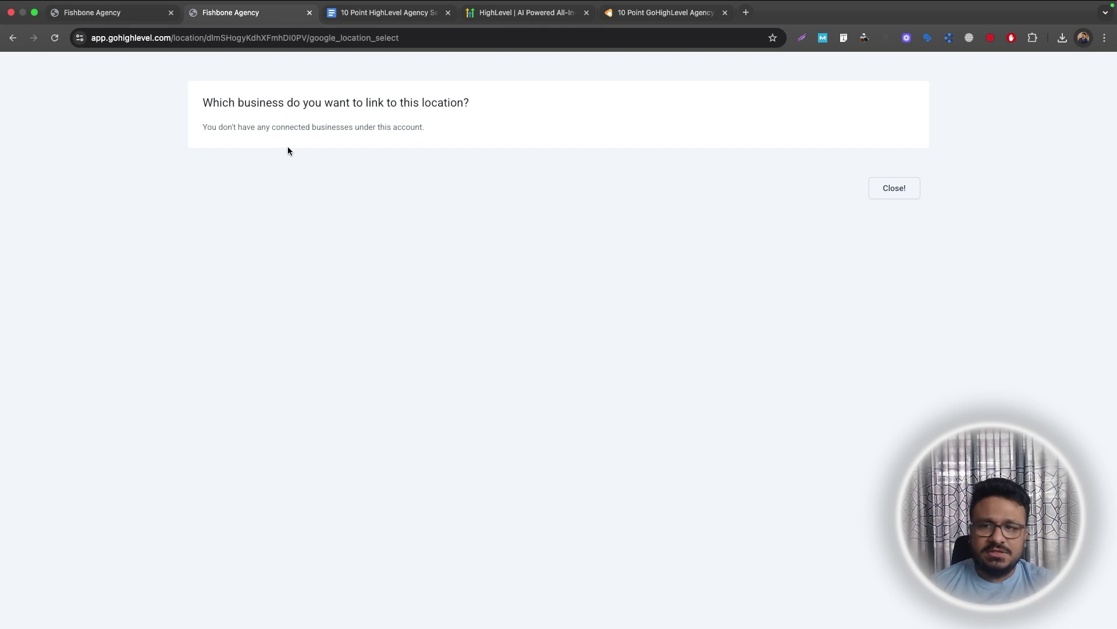
{"action": "left_click", "coordinate": [892, 197]}
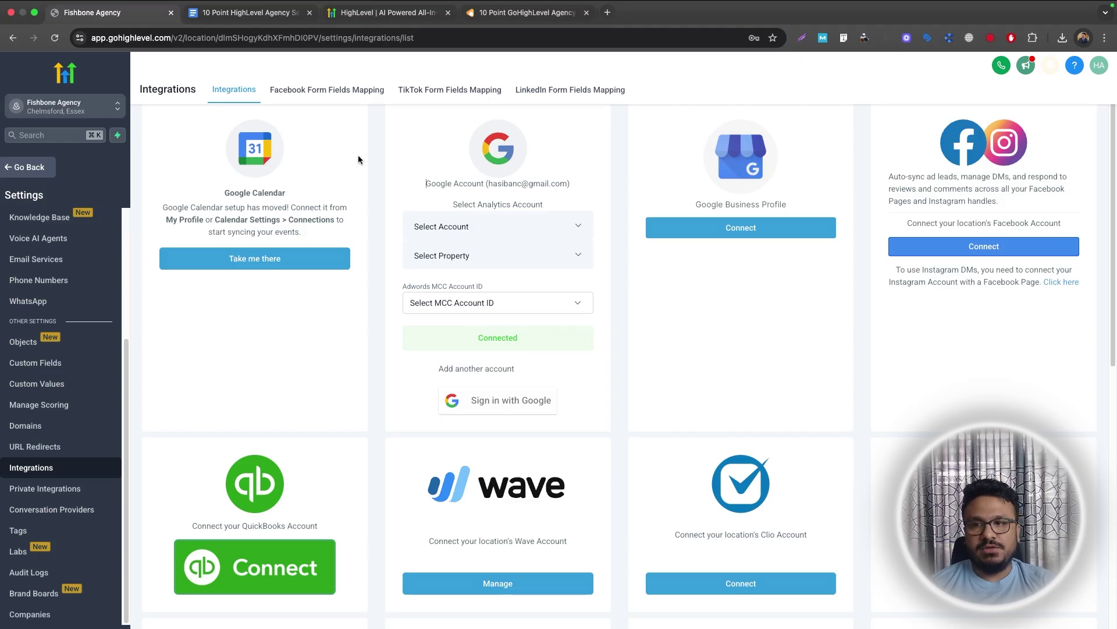
Review the Sub-Account Integration bullets in the checklist, from Google Analytics and Google Ads through Facebook to the TikTok account
{"action": "left_click", "coordinate": [205, 13]}
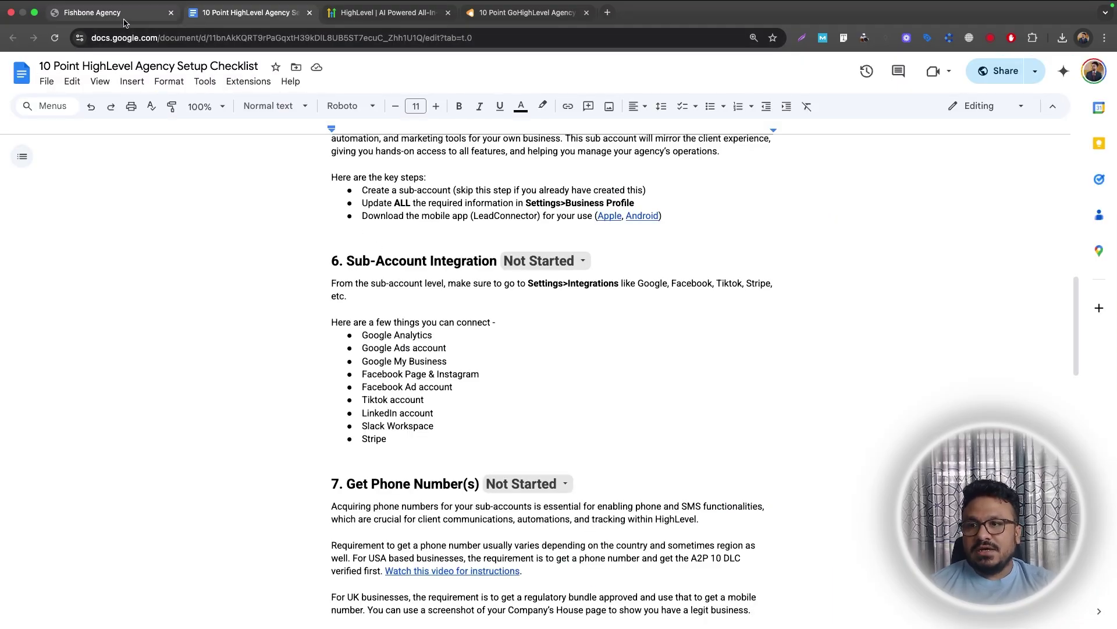
{"action": "left_click", "coordinate": [105, 12]}
{"action": "left_click", "coordinate": [212, 12]}
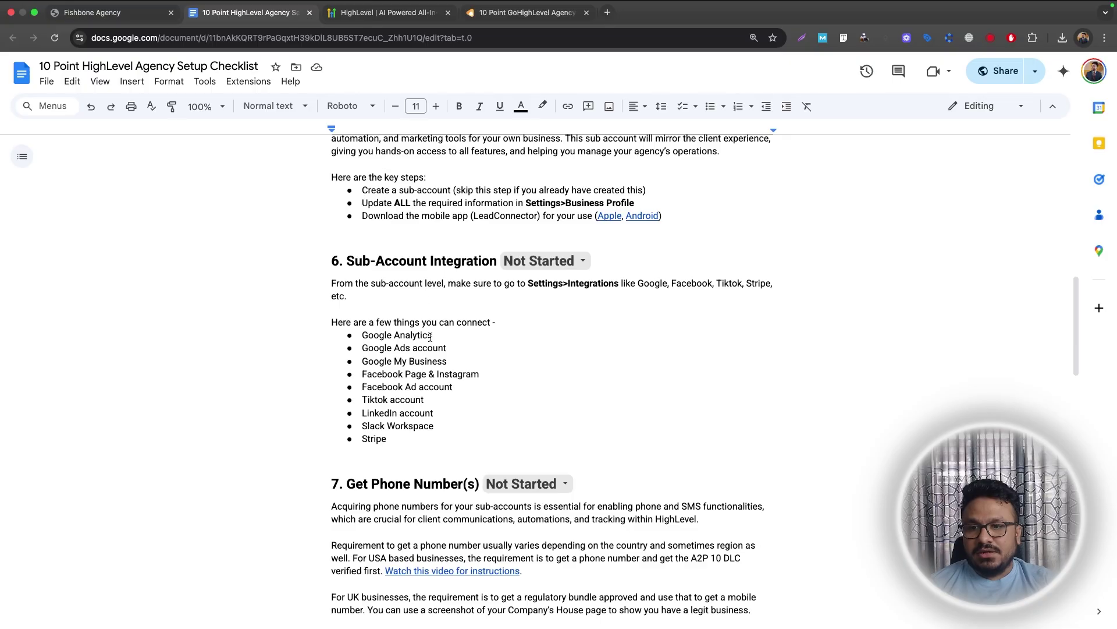
{"action": "left_click_drag", "start_coordinate": [434, 337], "coordinate": [362, 336]}
{"action": "left_click_drag", "start_coordinate": [462, 347], "coordinate": [357, 350]}
{"action": "left_click_drag", "start_coordinate": [455, 367], "coordinate": [361, 363]}
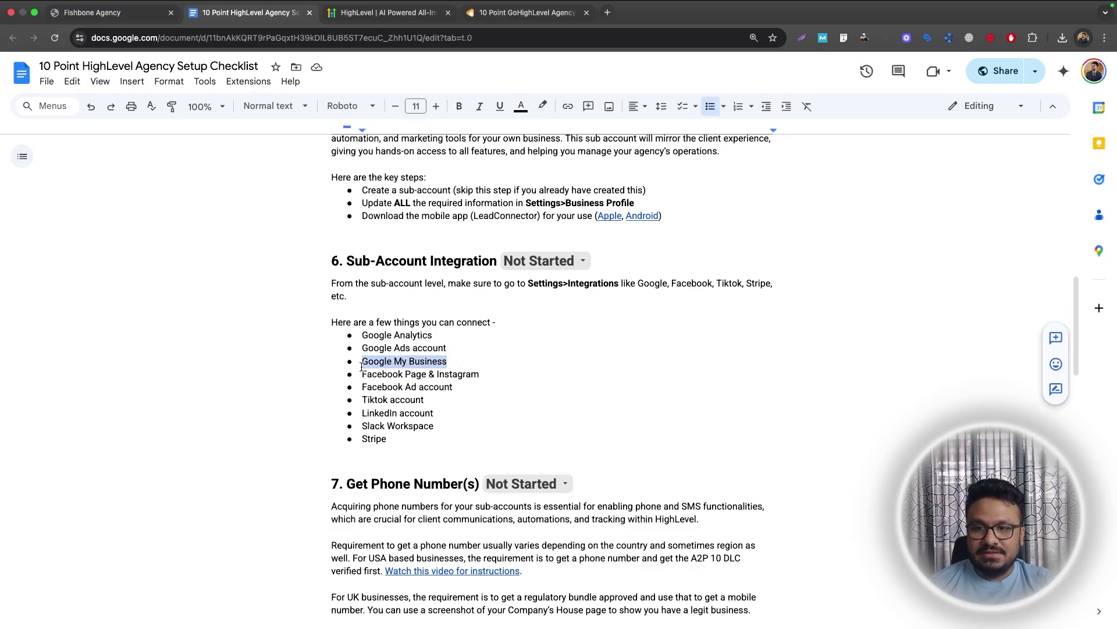
{"action": "left_click_drag", "start_coordinate": [479, 374], "coordinate": [345, 389]}
{"action": "left_click_drag", "start_coordinate": [424, 399], "coordinate": [368, 400]}
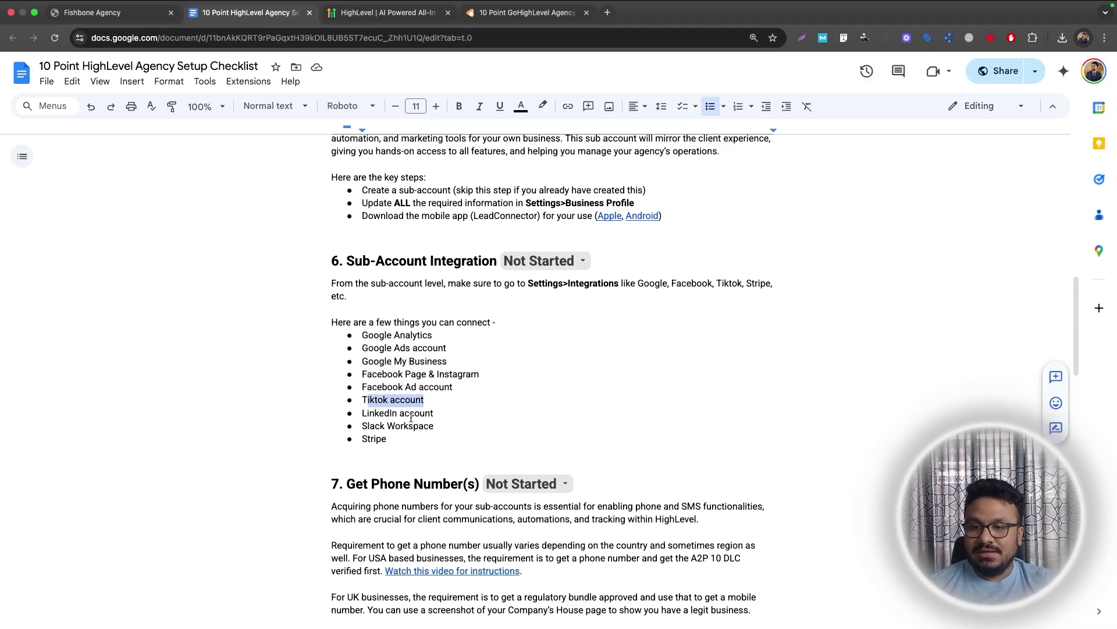
Return to the sub-account's Integrations page and examine the available connections, including Google, Facebook, Stripe, TikTok, LinkedIn and Slack
{"action": "left_click", "coordinate": [98, 14]}
{"action": "scroll", "coordinate": [492, 431], "scroll_direction": "down", "scroll_amount": 10}
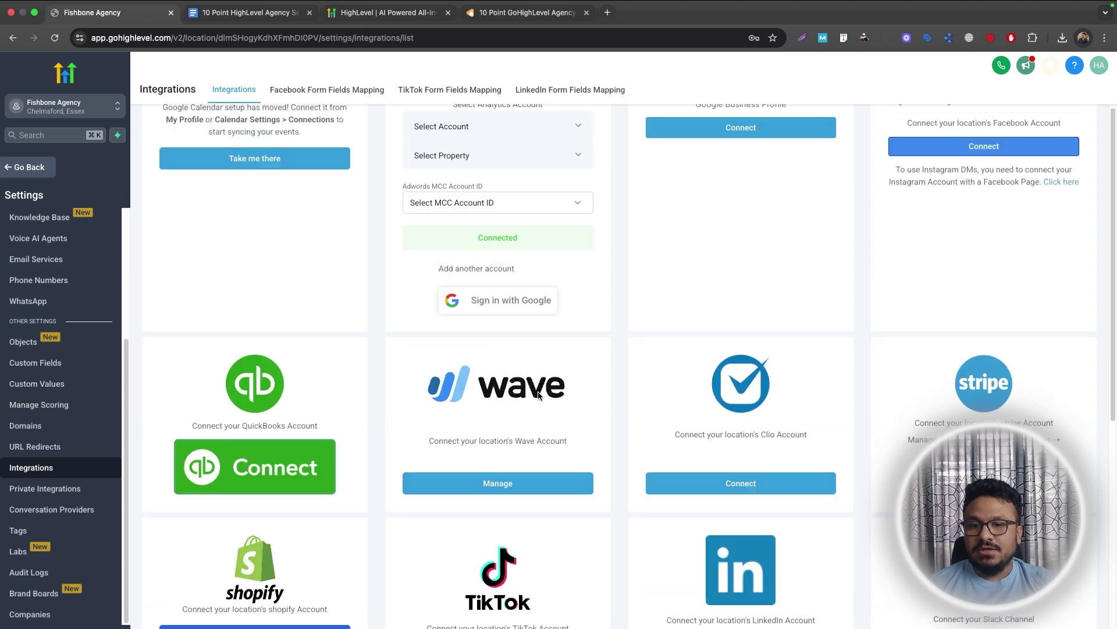
{"action": "scroll", "coordinate": [491, 442], "scroll_direction": "up", "scroll_amount": 8}
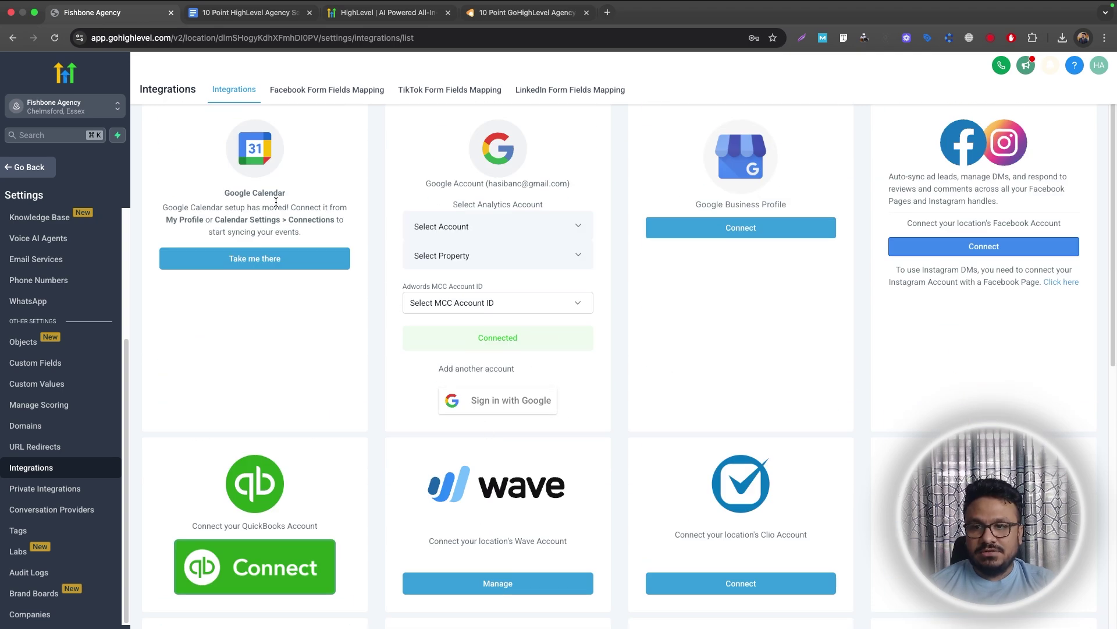
{"action": "scroll", "coordinate": [821, 420], "scroll_direction": "down", "scroll_amount": 5}
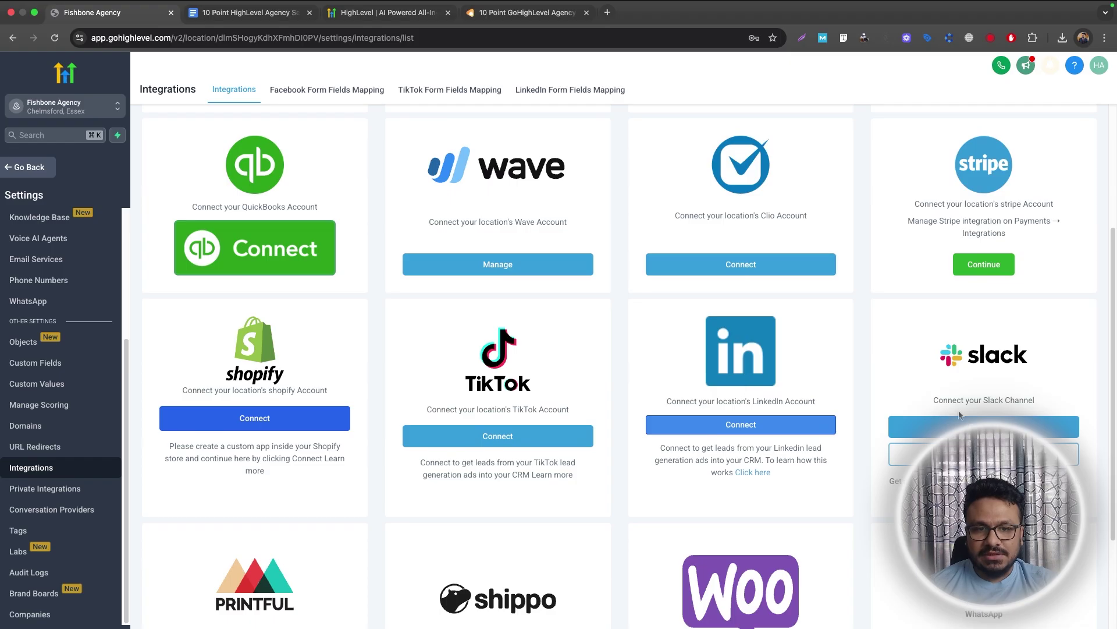
{"action": "scroll", "coordinate": [768, 407], "scroll_direction": "down", "scroll_amount": 3}
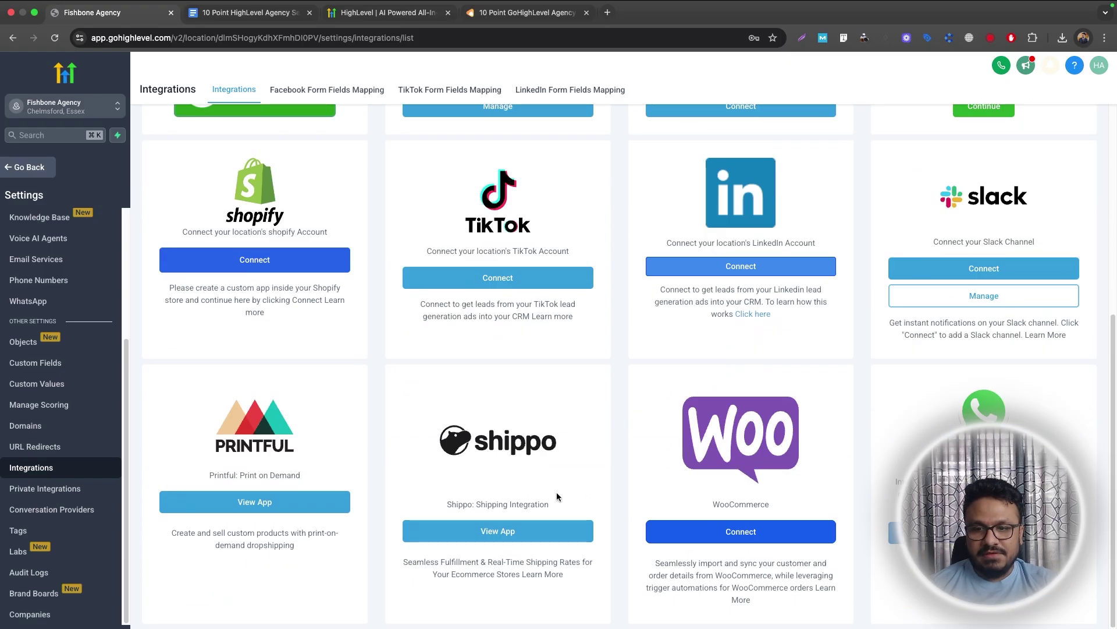
{"action": "scroll", "coordinate": [557, 491], "scroll_direction": "up", "scroll_amount": 4}
{"action": "scroll", "coordinate": [518, 430], "scroll_direction": "up", "scroll_amount": 4}
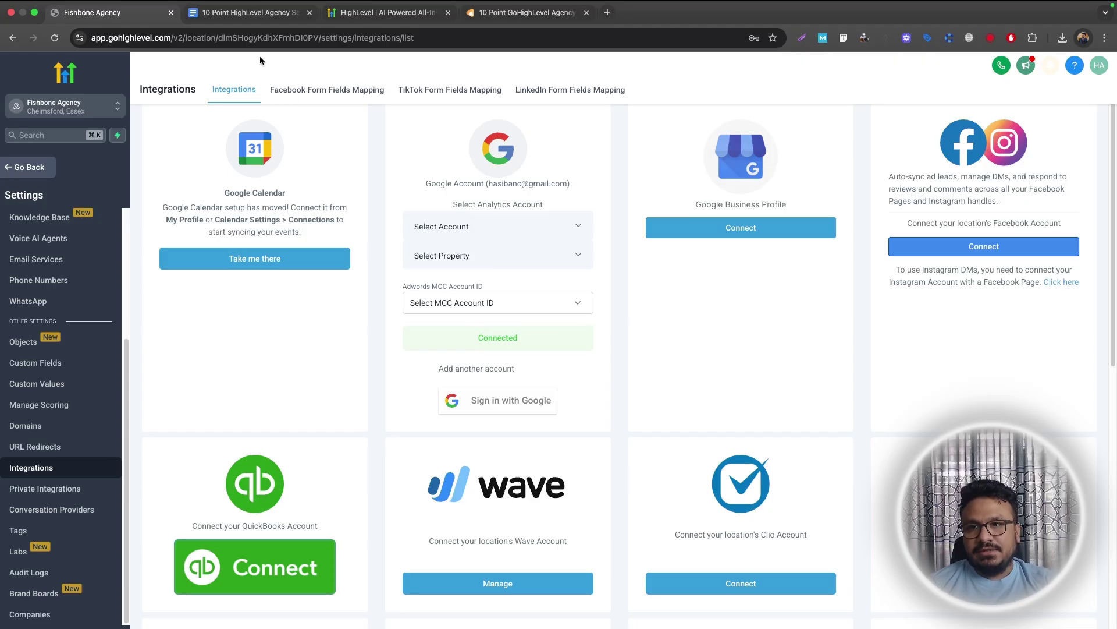
Reread the checklist's full list of connectable accounts and continue to the Get Phone Number(s) item
{"action": "left_click", "coordinate": [256, 12]}
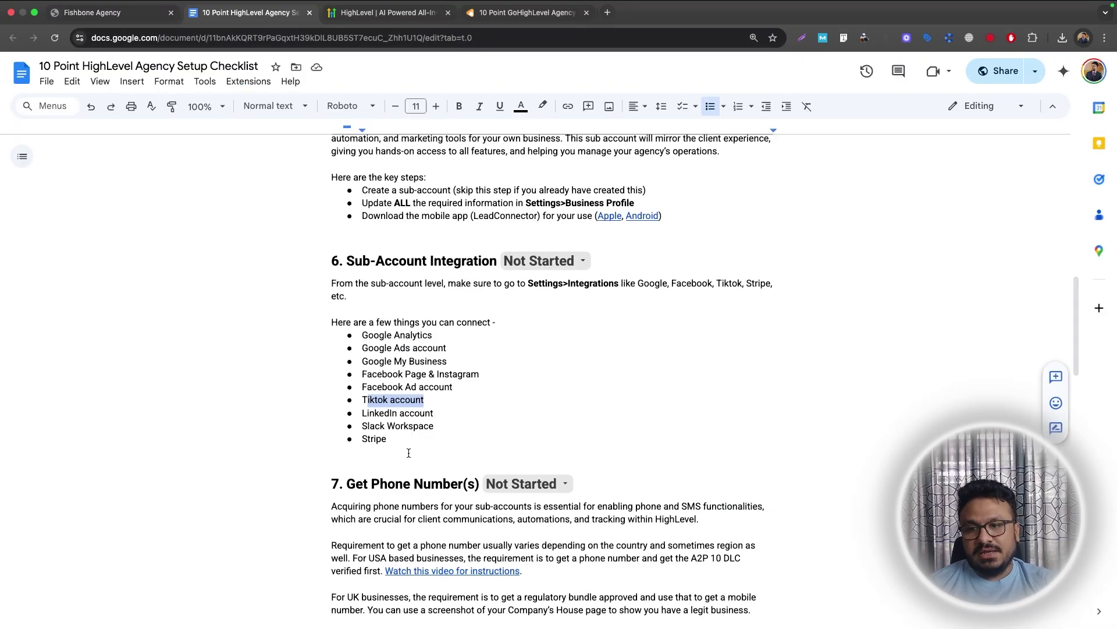
{"action": "left_click_drag", "start_coordinate": [408, 453], "coordinate": [262, 319]}
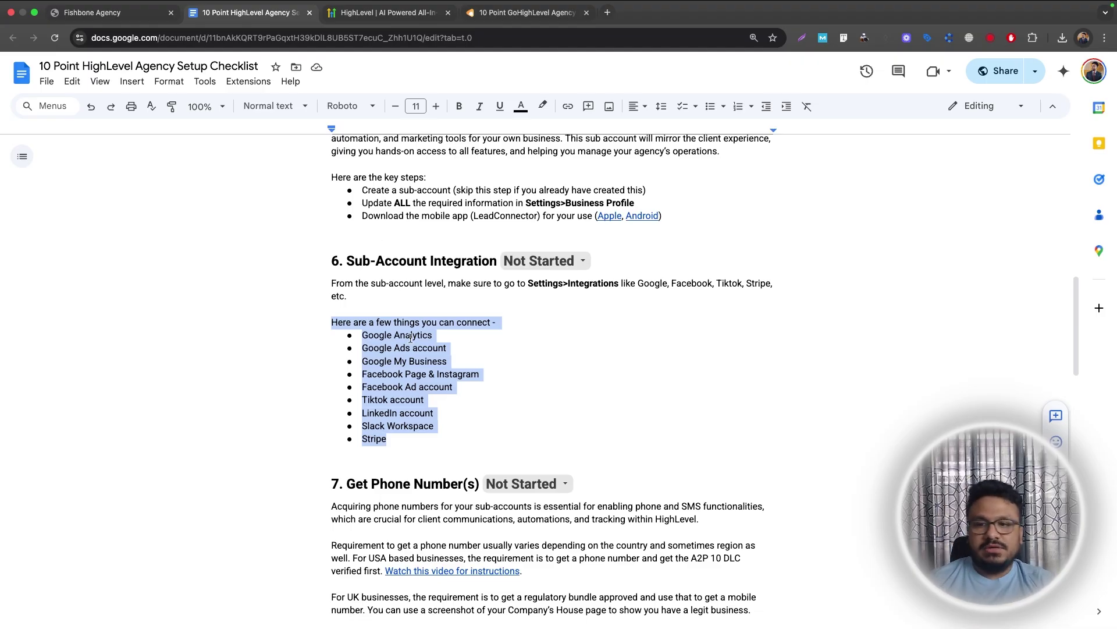
{"action": "scroll", "coordinate": [410, 337], "scroll_direction": "down", "scroll_amount": 4}
{"action": "scroll", "coordinate": [410, 338], "scroll_direction": "up", "scroll_amount": 2}
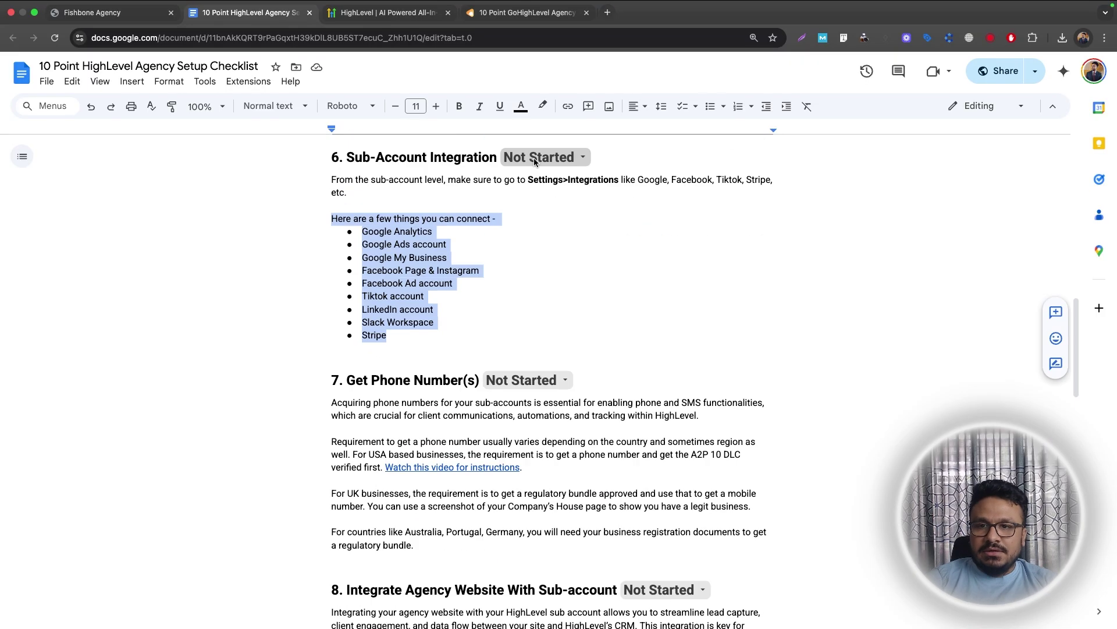
{"action": "left_click", "coordinate": [525, 161]}
{"action": "left_click", "coordinate": [469, 192]}
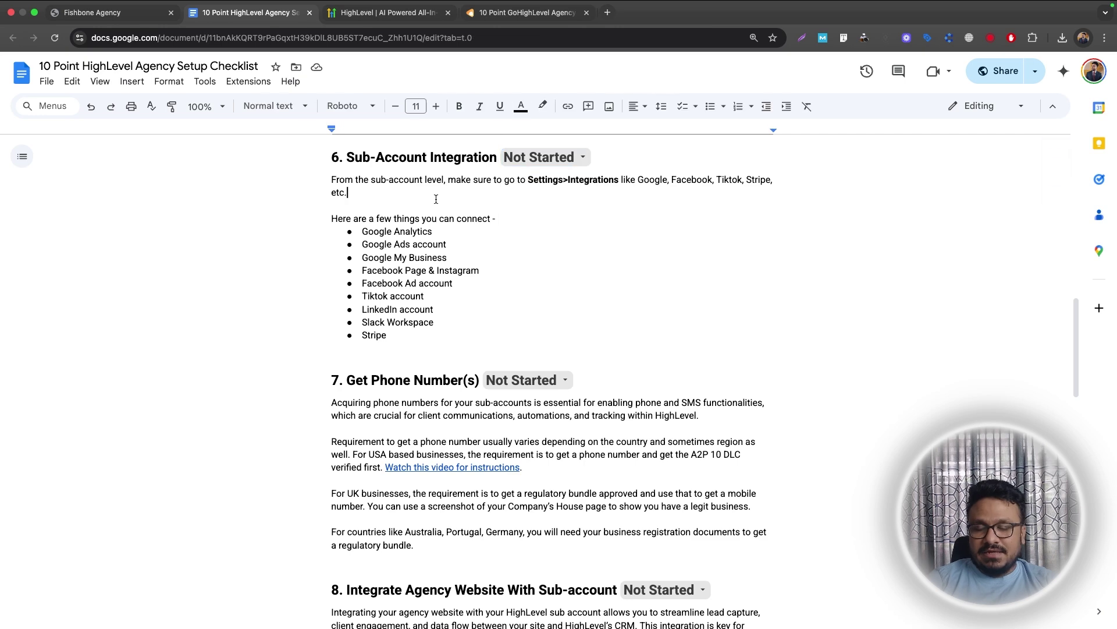
{"action": "scroll", "coordinate": [417, 311], "scroll_direction": "down", "scroll_amount": 2}
Link the Fishbone Agency sub-account to LC Phone in the agency-level Phone Integration settings for sub-accounts
{"action": "left_click", "coordinate": [93, 12]}
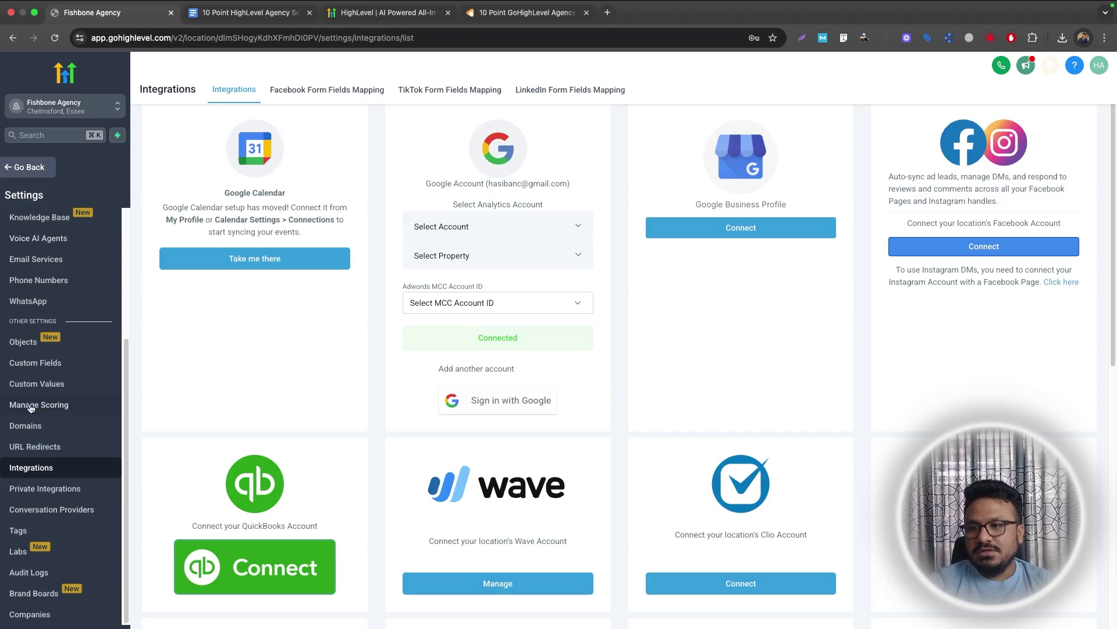
{"action": "scroll", "coordinate": [43, 349], "scroll_direction": "up", "scroll_amount": 3}
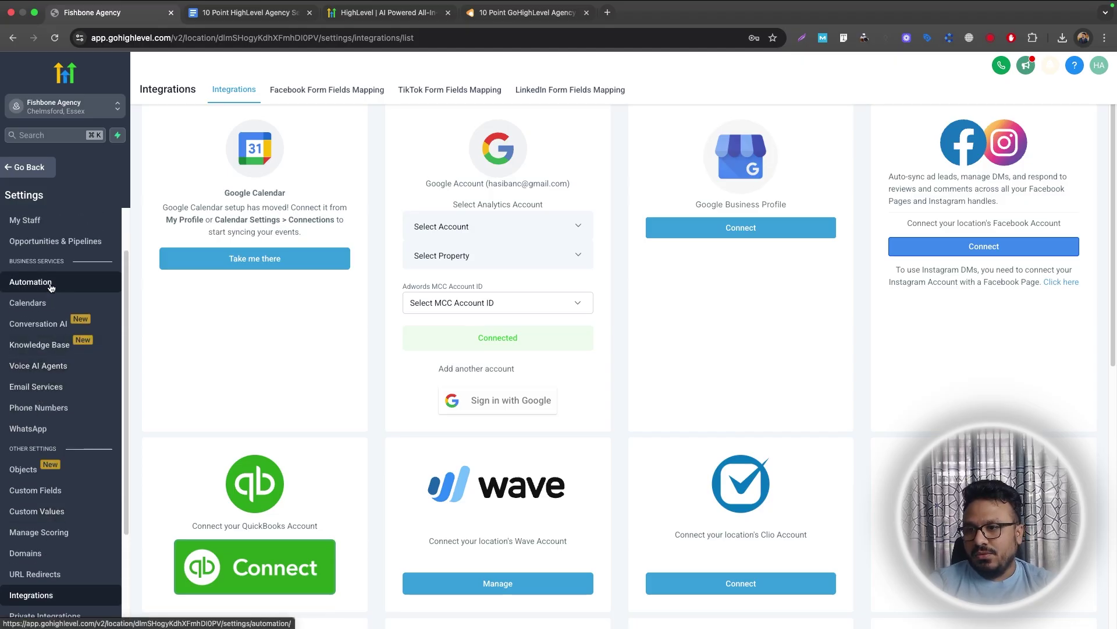
{"action": "scroll", "coordinate": [41, 373], "scroll_direction": "down", "scroll_amount": 3}
{"action": "scroll", "coordinate": [39, 409], "scroll_direction": "up", "scroll_amount": 1}
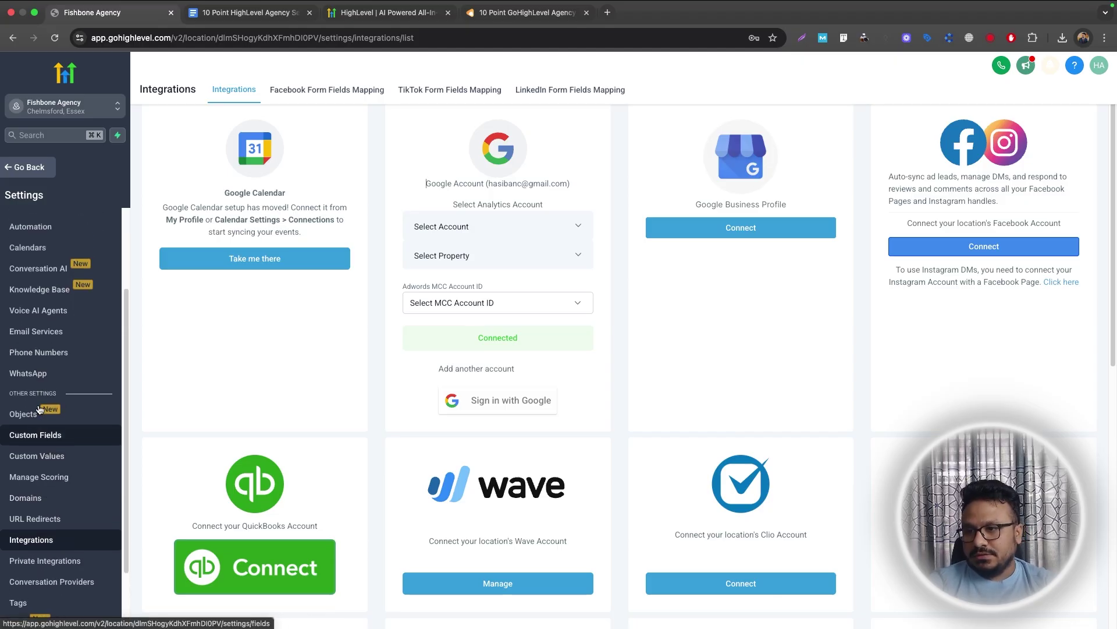
{"action": "left_click", "coordinate": [51, 357]}
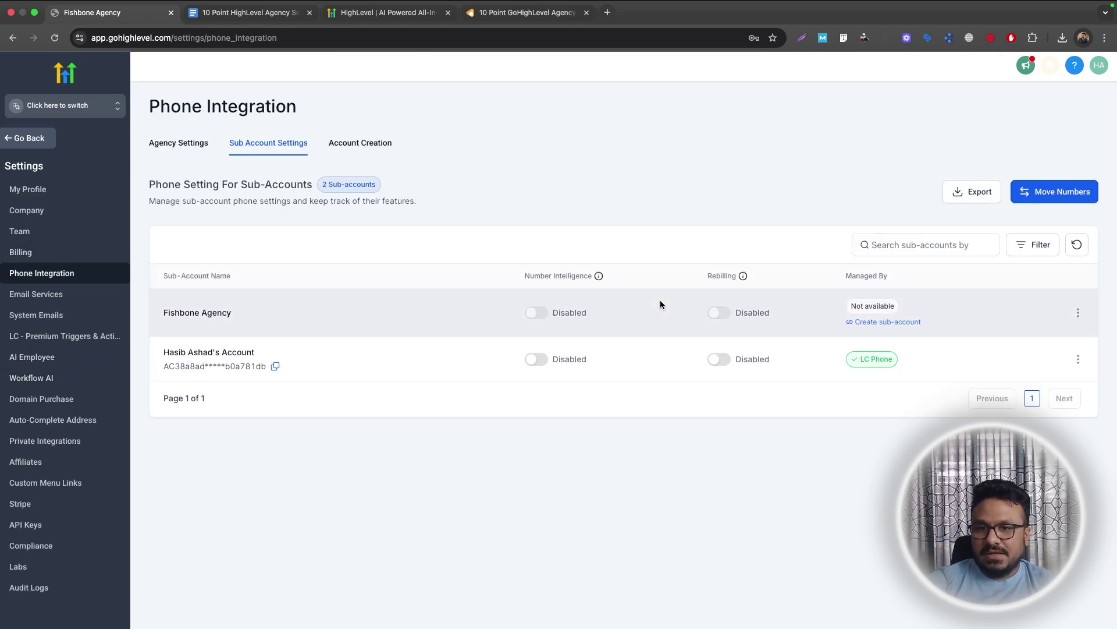
{"action": "left_click", "coordinate": [1078, 313]}
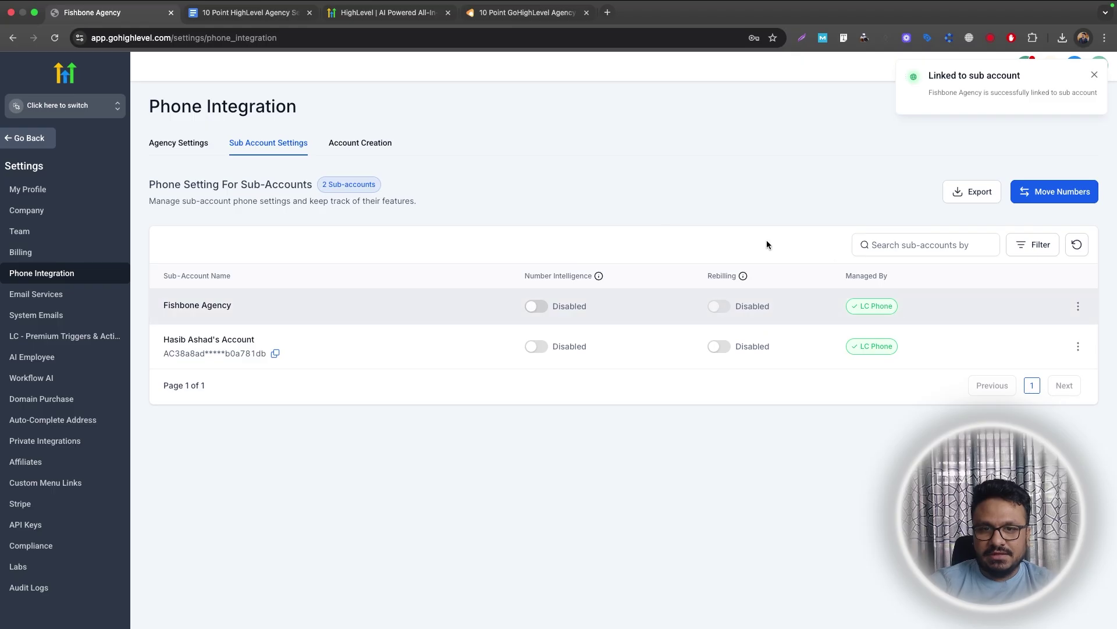
Switch back to the Fishbone Agency sub-account and open its Phone Numbers settings
{"action": "left_click", "coordinate": [103, 112]}
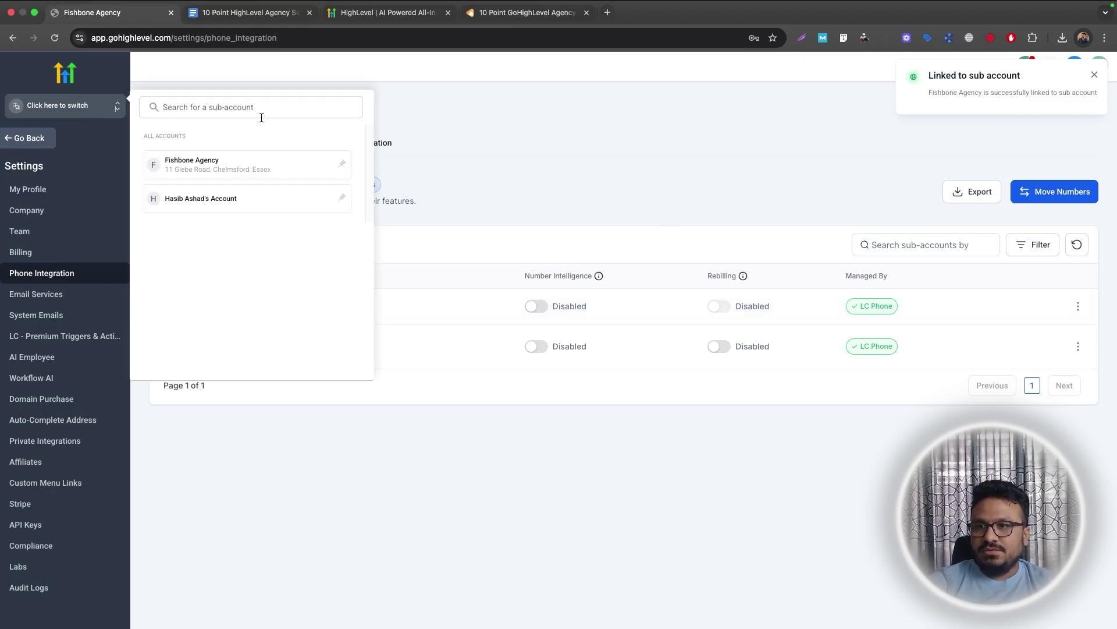
{"action": "left_click", "coordinate": [210, 164]}
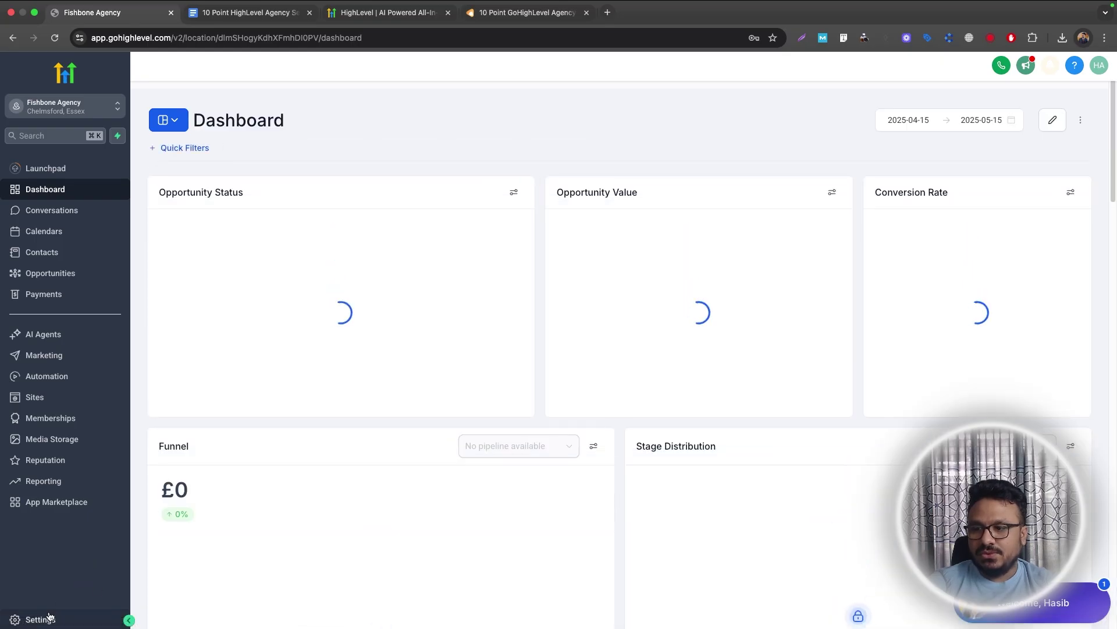
{"action": "left_click", "coordinate": [44, 619]}
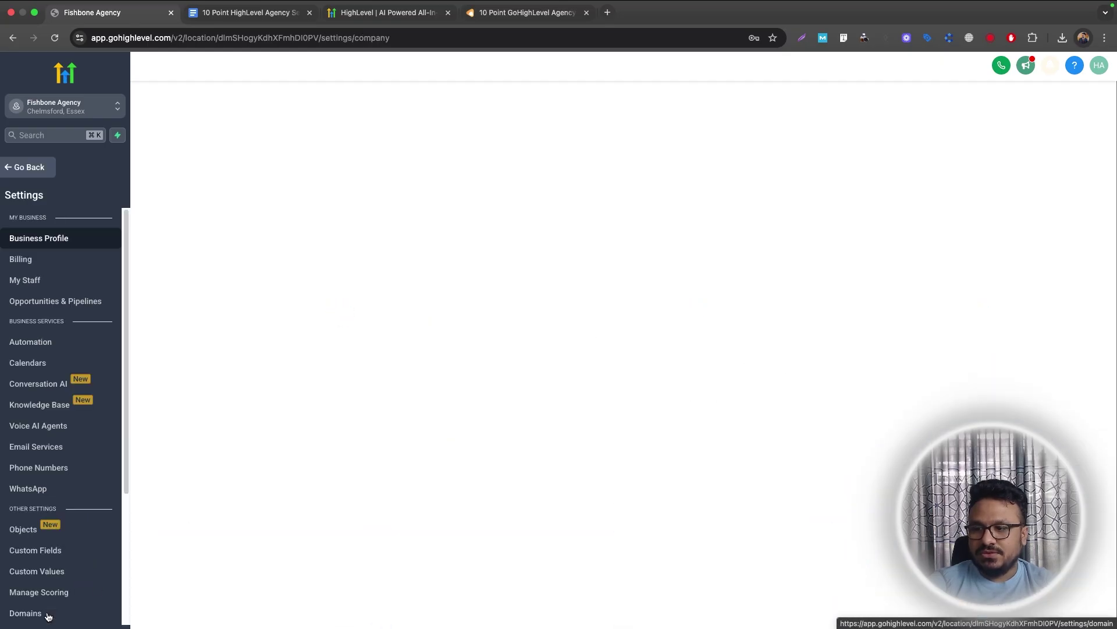
{"action": "left_click", "coordinate": [38, 467]}
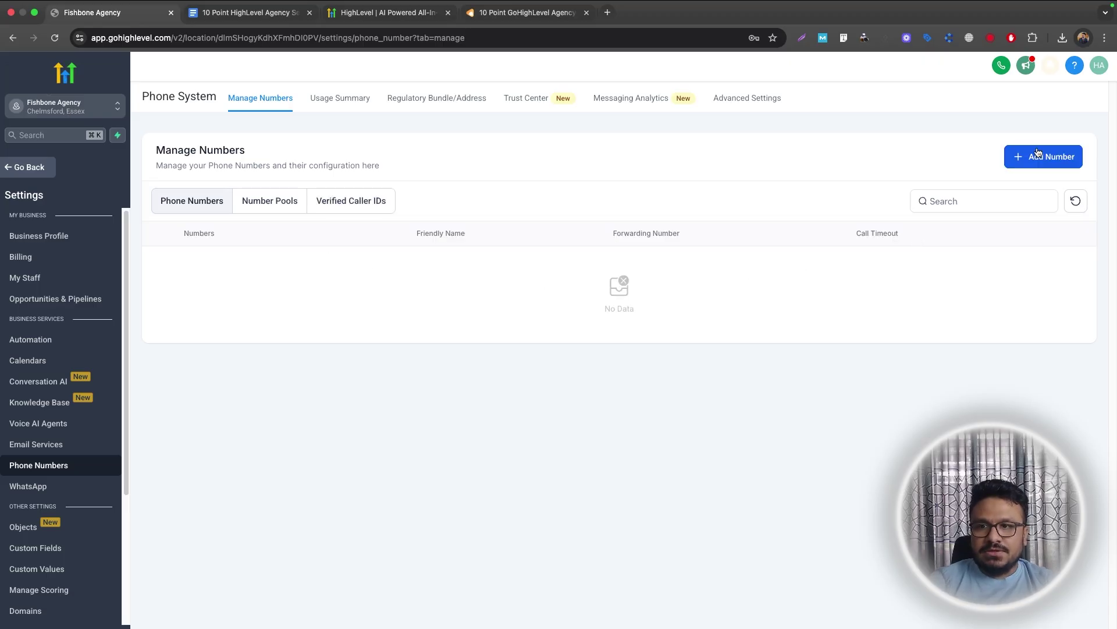
Start adding a phone number to the sub-account and look through the numbers offered for the United States
{"action": "left_click", "coordinate": [1037, 152]}
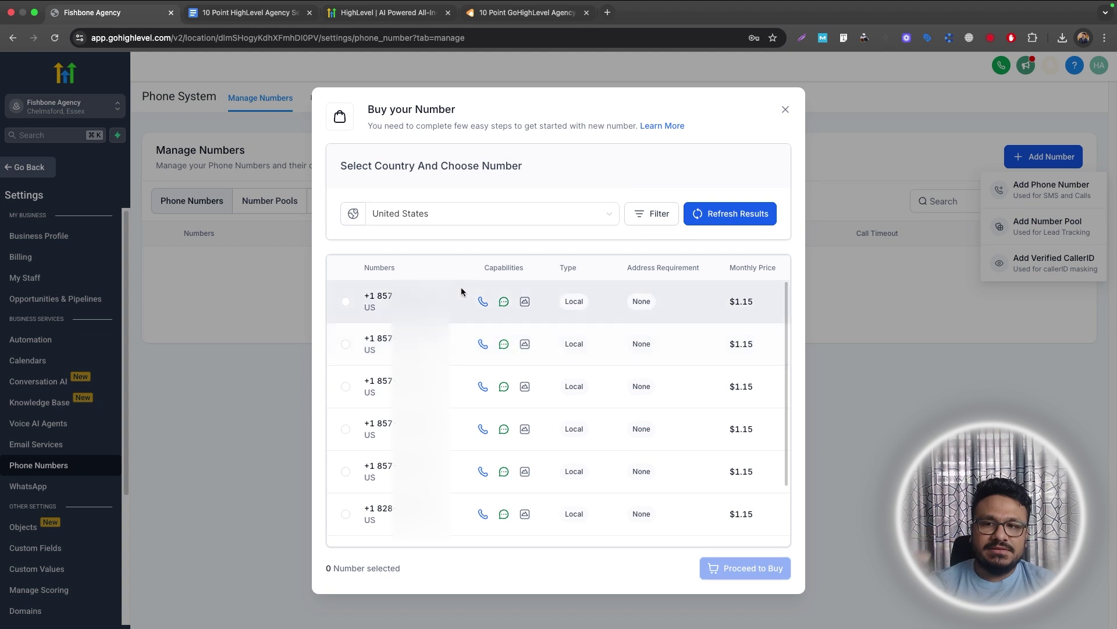
{"action": "scroll", "coordinate": [434, 361], "scroll_direction": "down", "scroll_amount": 10}
{"action": "scroll", "coordinate": [434, 361], "scroll_direction": "up", "scroll_amount": 10}
Set the number country to UK and compare the capabilities and address requirements of local, toll-free and mobile numbers
{"action": "left_click", "coordinate": [443, 216]}
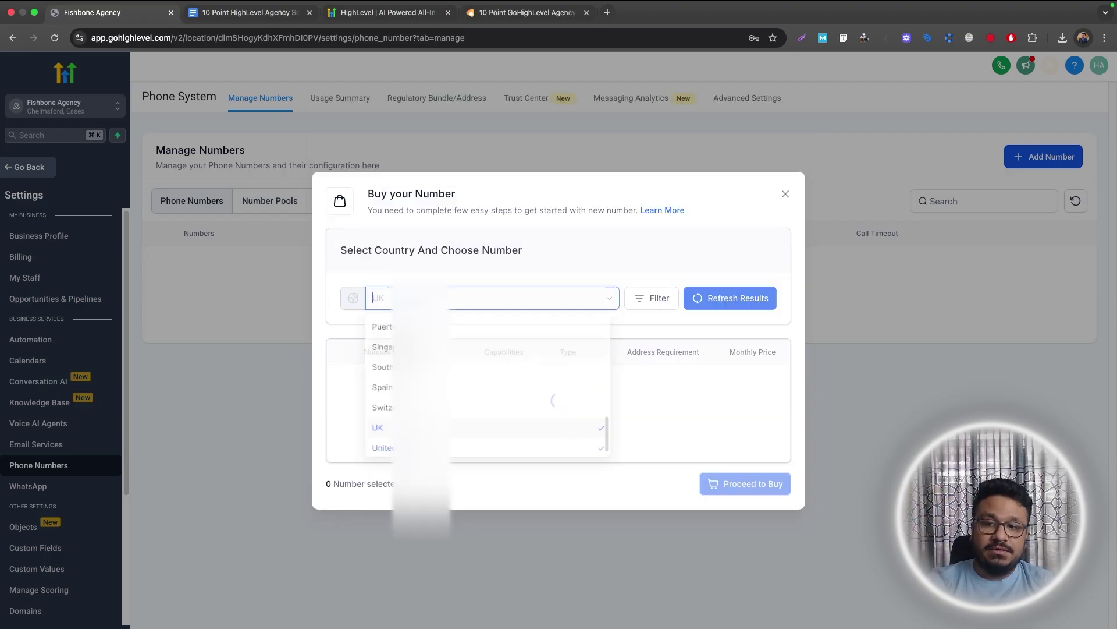
{"action": "left_click", "coordinate": [412, 352]}
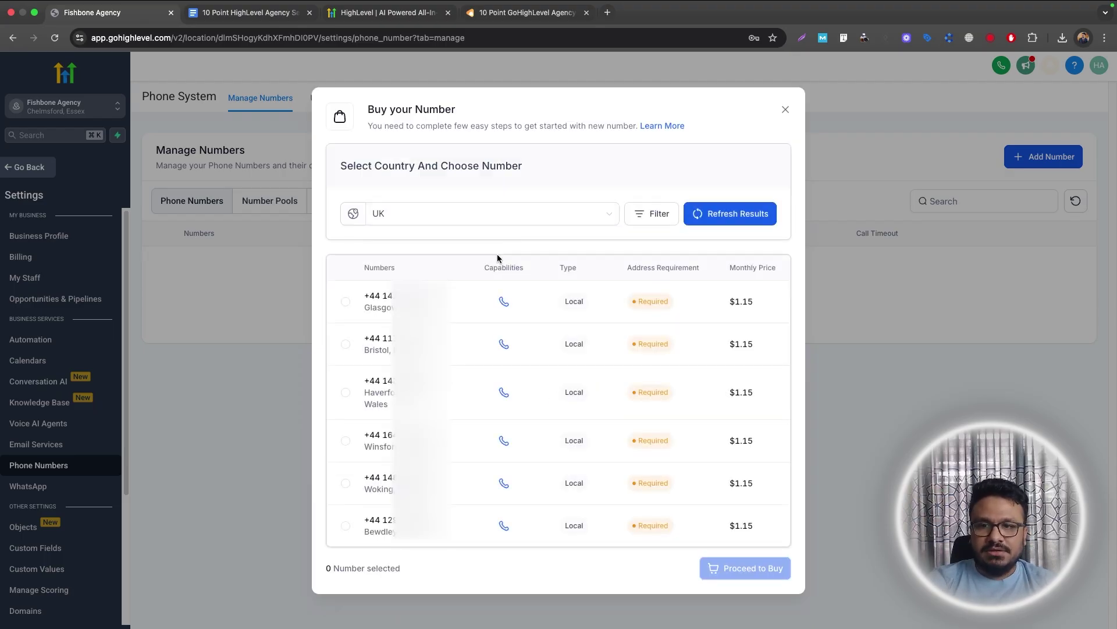
{"action": "scroll", "coordinate": [525, 349], "scroll_direction": "down", "scroll_amount": 5}
{"action": "scroll", "coordinate": [526, 348], "scroll_direction": "down", "scroll_amount": 5}
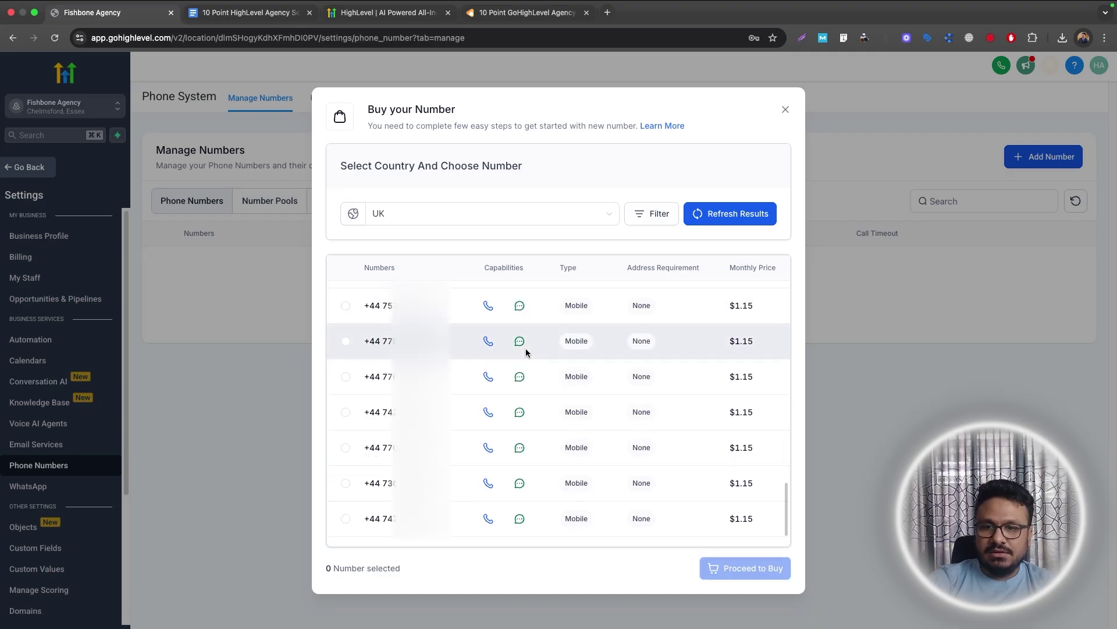
{"action": "scroll", "coordinate": [525, 348], "scroll_direction": "up", "scroll_amount": 2}
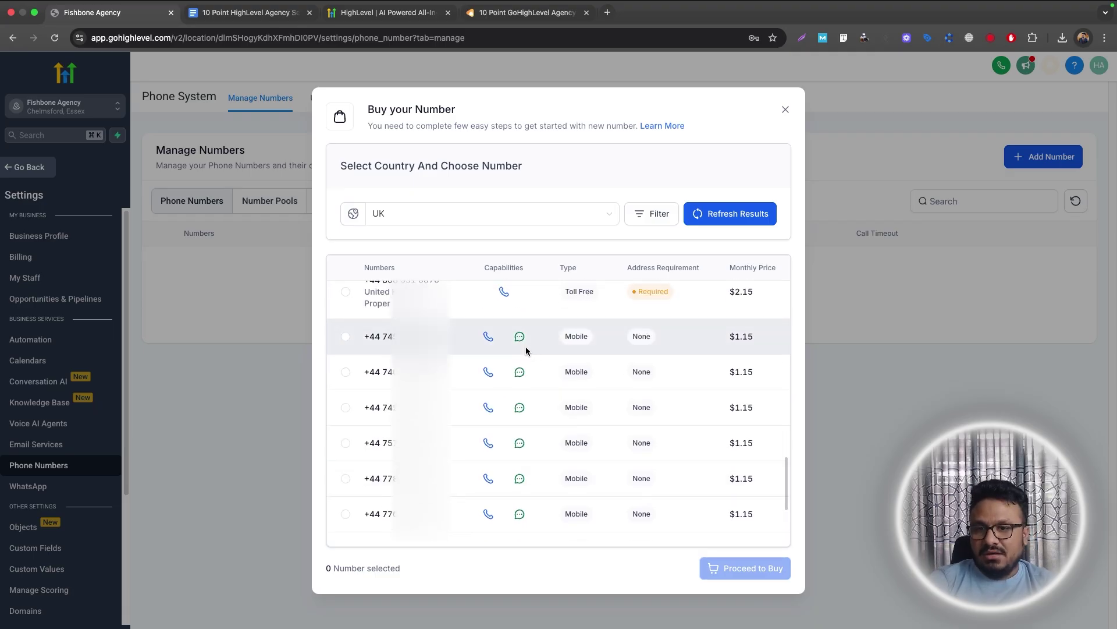
{"action": "scroll", "coordinate": [526, 349], "scroll_direction": "up", "scroll_amount": 5}
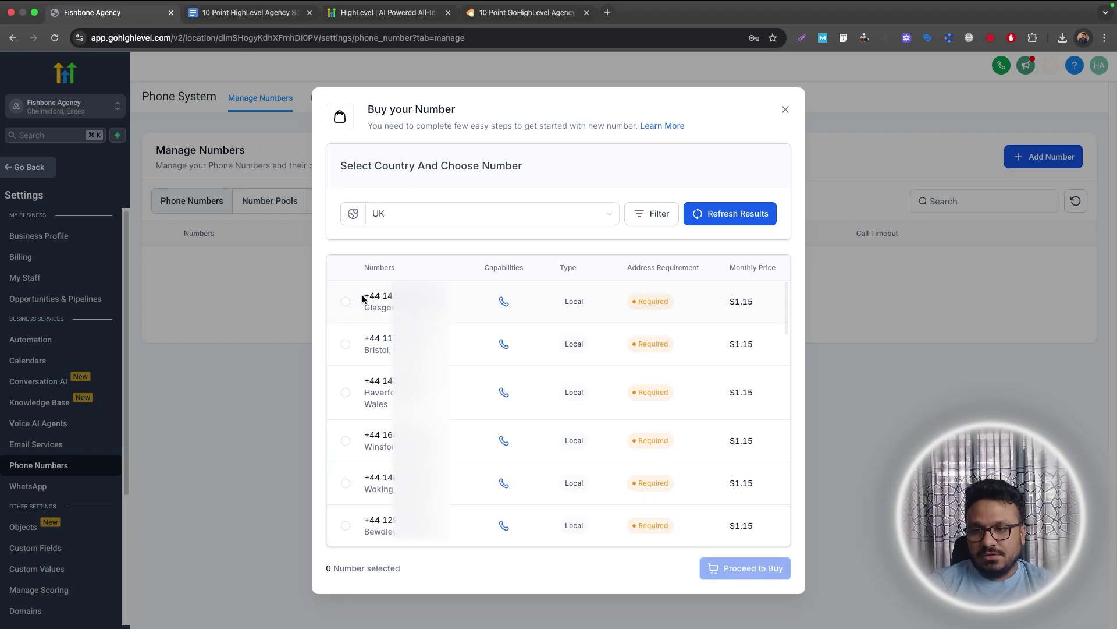
Buy the first listed local United States number, close the registration dialog without starting A2P registration, and read the A2P 10DLC notice
{"action": "left_click", "coordinate": [477, 214]}
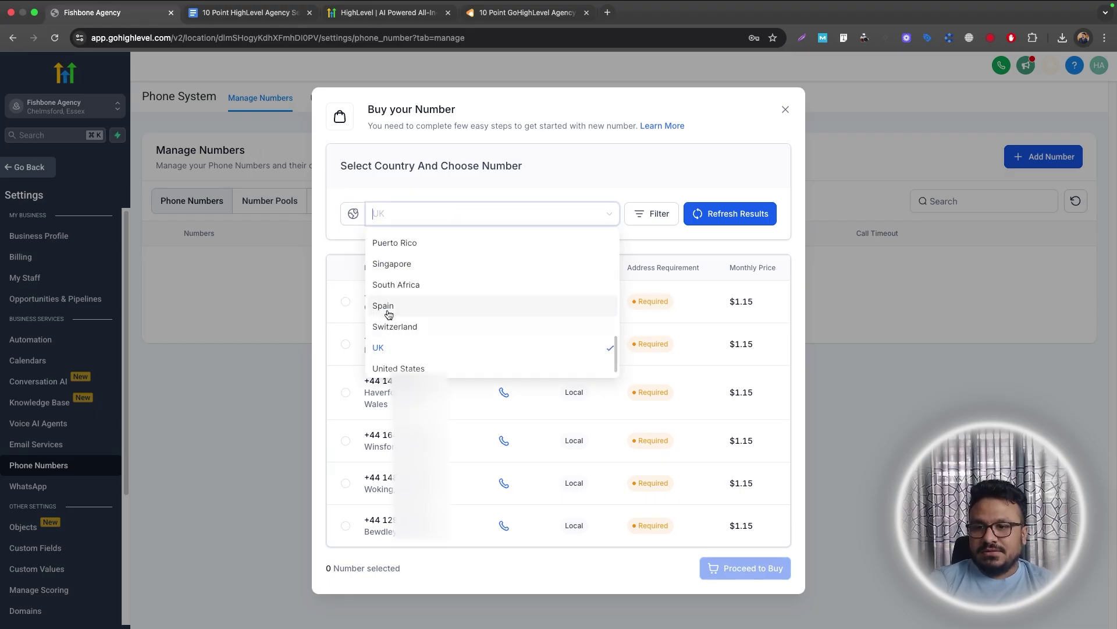
{"action": "left_click", "coordinate": [385, 368]}
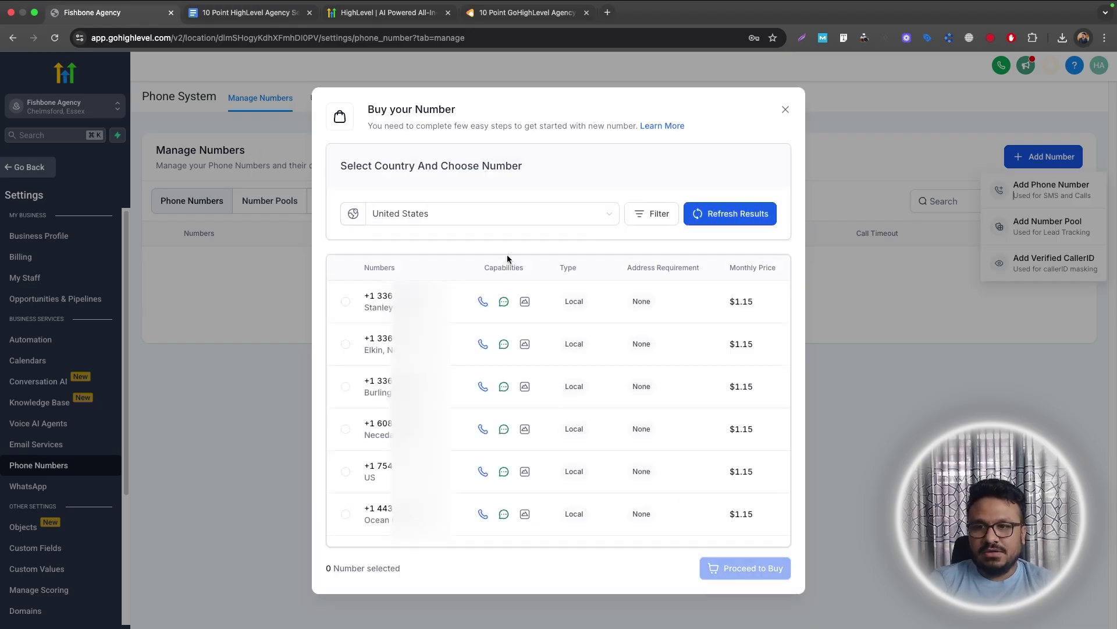
{"action": "left_click", "coordinate": [345, 302]}
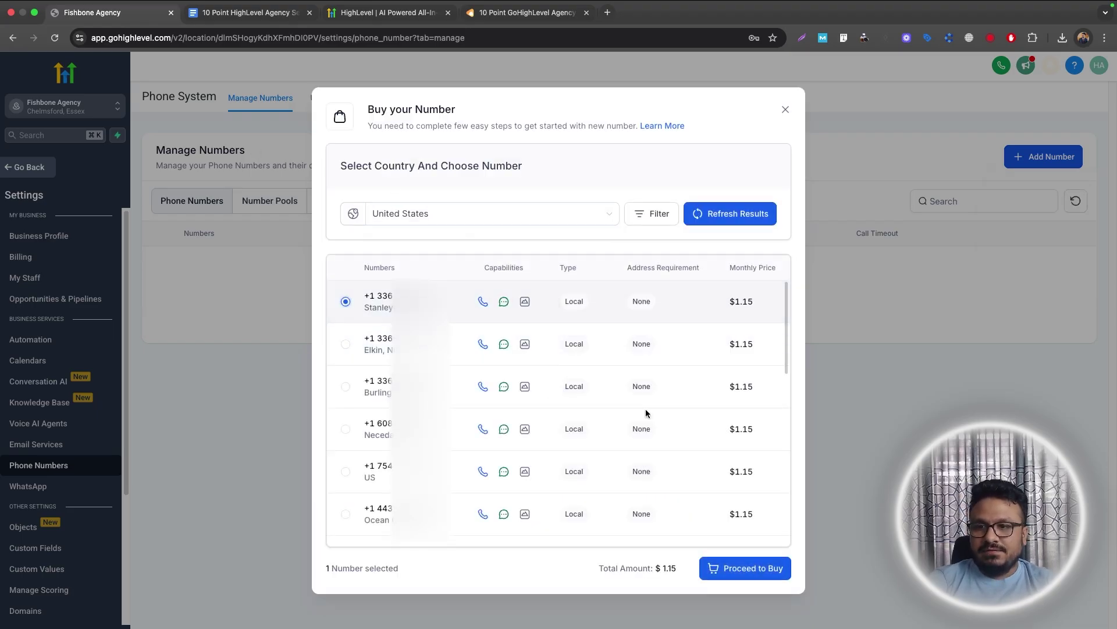
{"action": "left_click", "coordinate": [744, 572]}
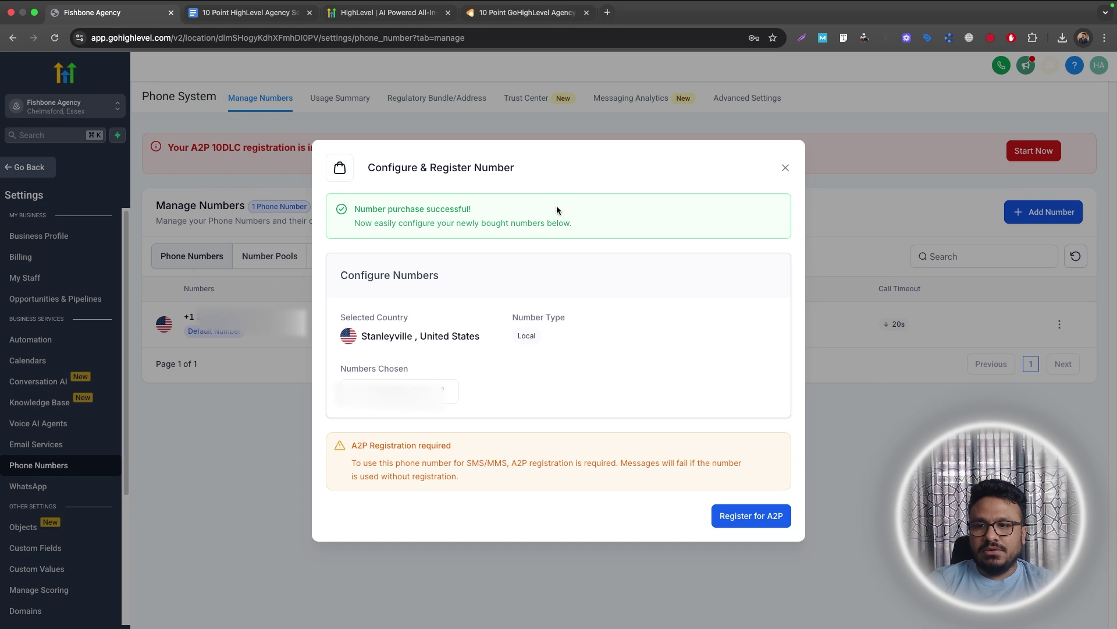
{"action": "left_click", "coordinate": [786, 168]}
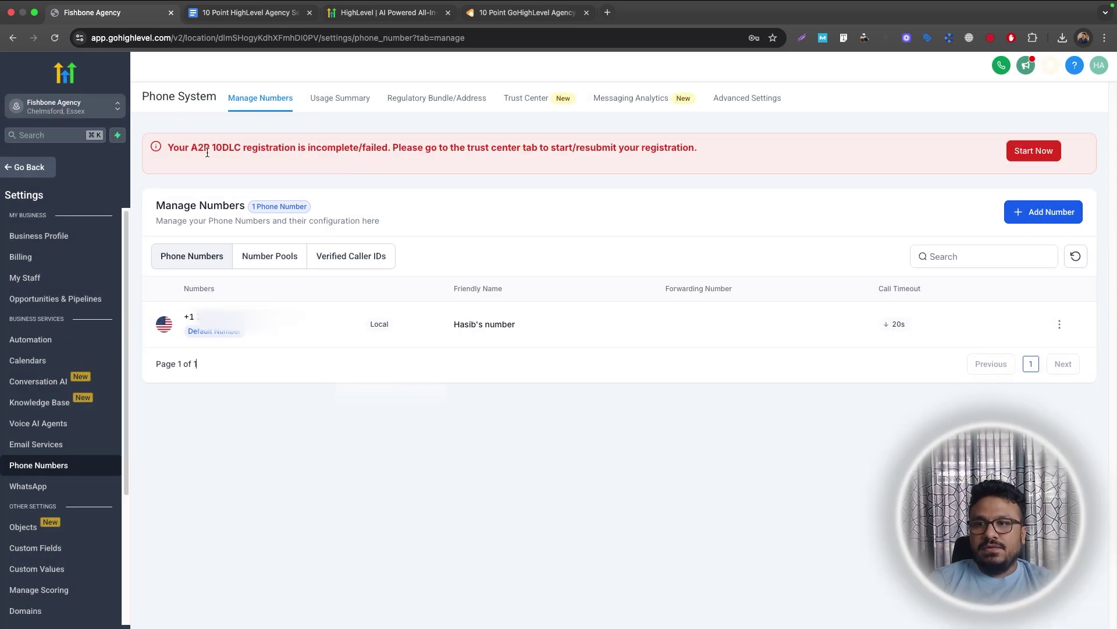
{"action": "left_click_drag", "start_coordinate": [193, 149], "coordinate": [239, 151]}
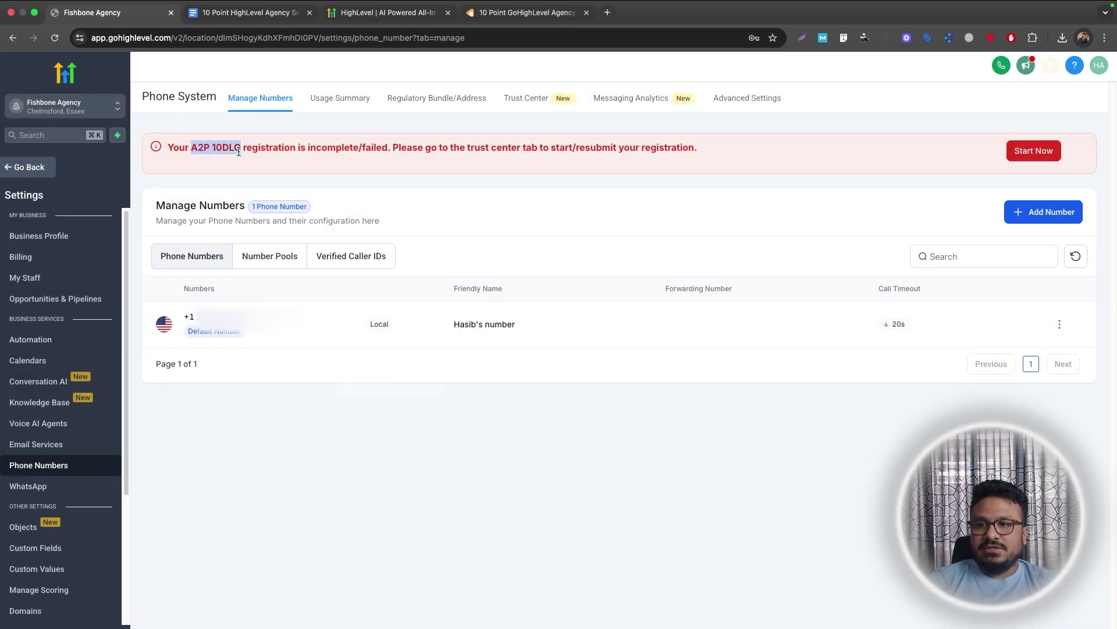
{"action": "left_click", "coordinate": [239, 151]}
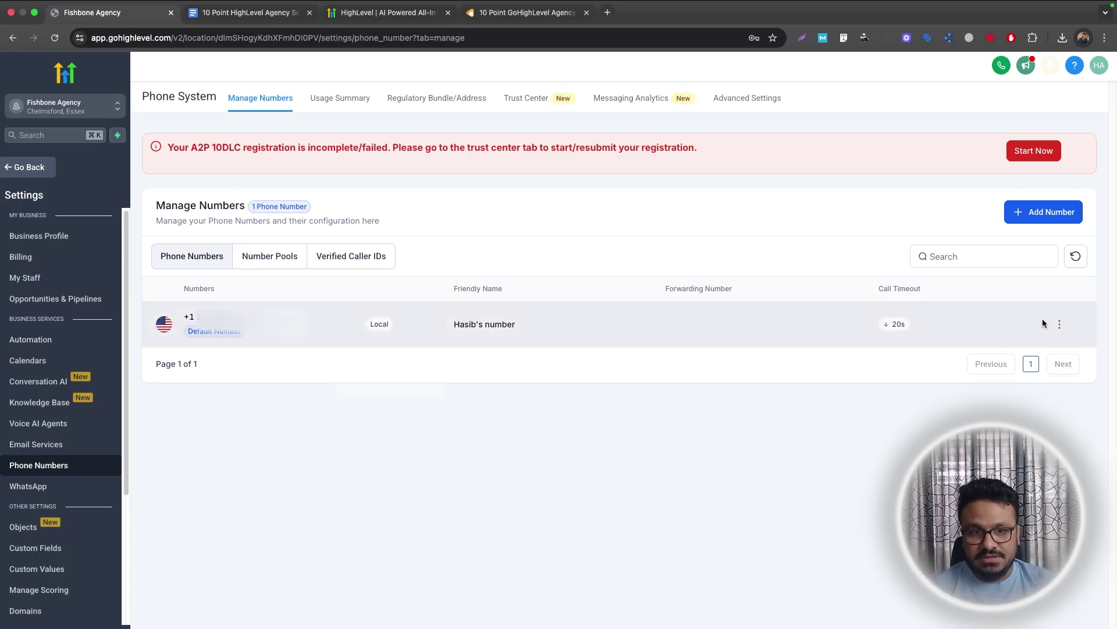
Open the purchased number's configuration, look through its call forwarding, recording and timeout options, and close it without changes
{"action": "left_click", "coordinate": [1059, 324]}
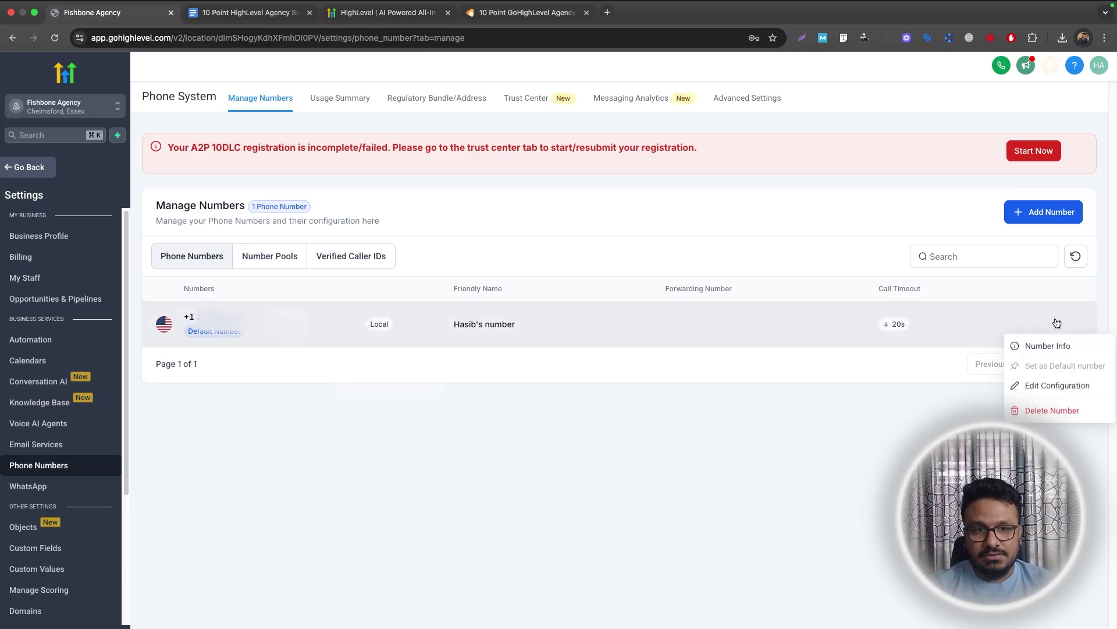
{"action": "left_click", "coordinate": [1034, 383]}
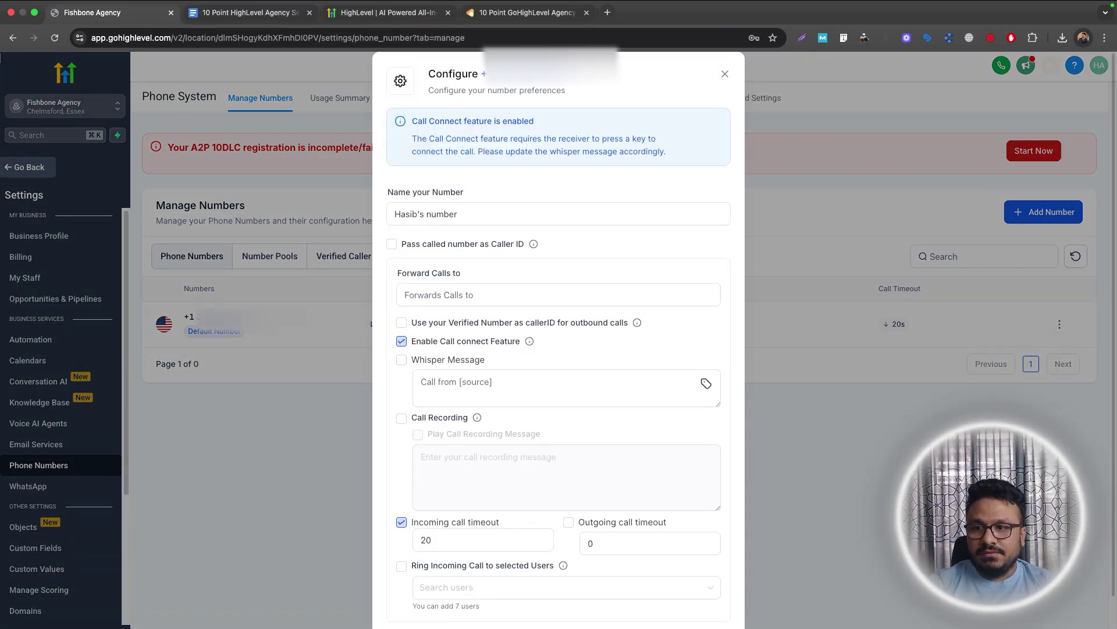
{"action": "left_click", "coordinate": [431, 293]}
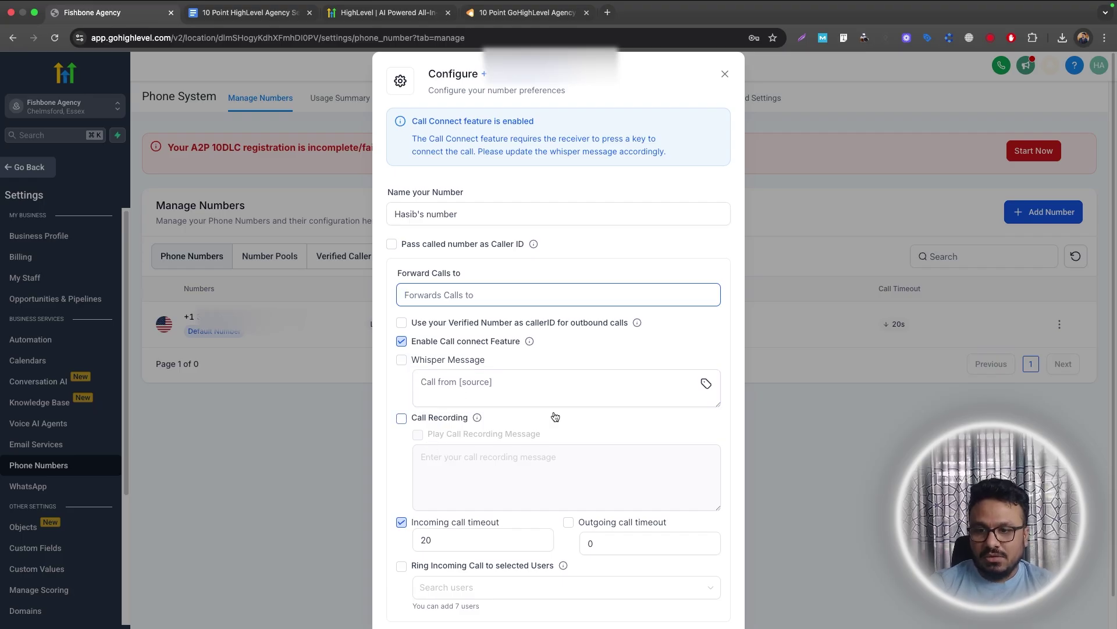
{"action": "scroll", "coordinate": [553, 417], "scroll_direction": "down", "scroll_amount": 1}
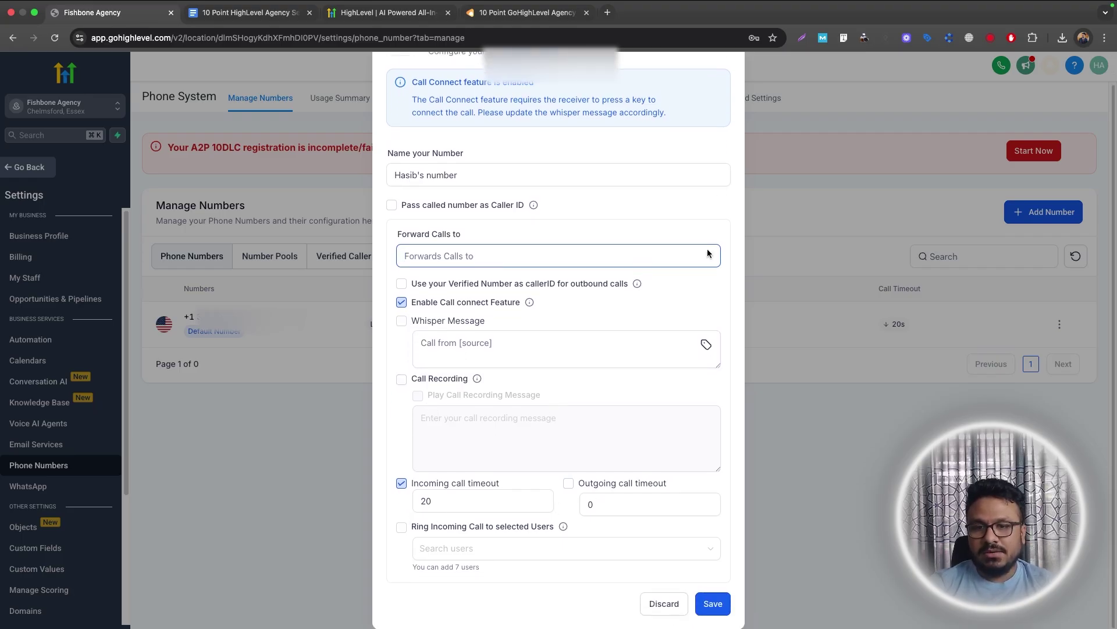
{"action": "scroll", "coordinate": [722, 129], "scroll_direction": "up", "scroll_amount": 3}
{"action": "left_click", "coordinate": [725, 76]}
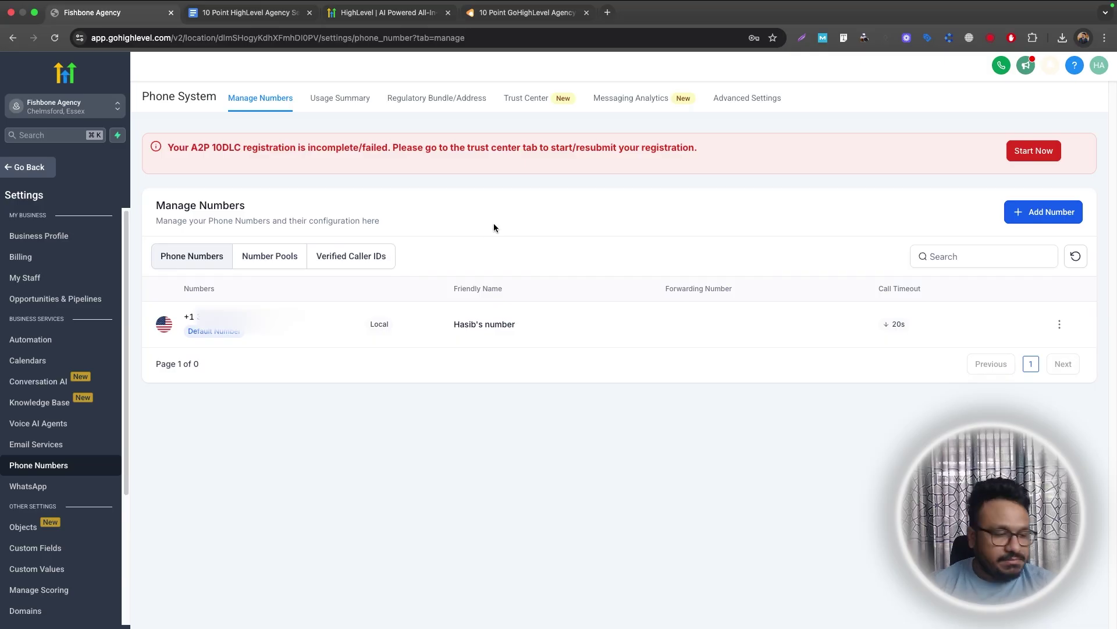
Switch to the setup checklist document and preview the A2P 10DLC instruction video linked in item 7, Get Phone Number(s)
{"action": "left_click", "coordinate": [250, 12]}
{"action": "scroll", "coordinate": [404, 245], "scroll_direction": "down", "scroll_amount": 3}
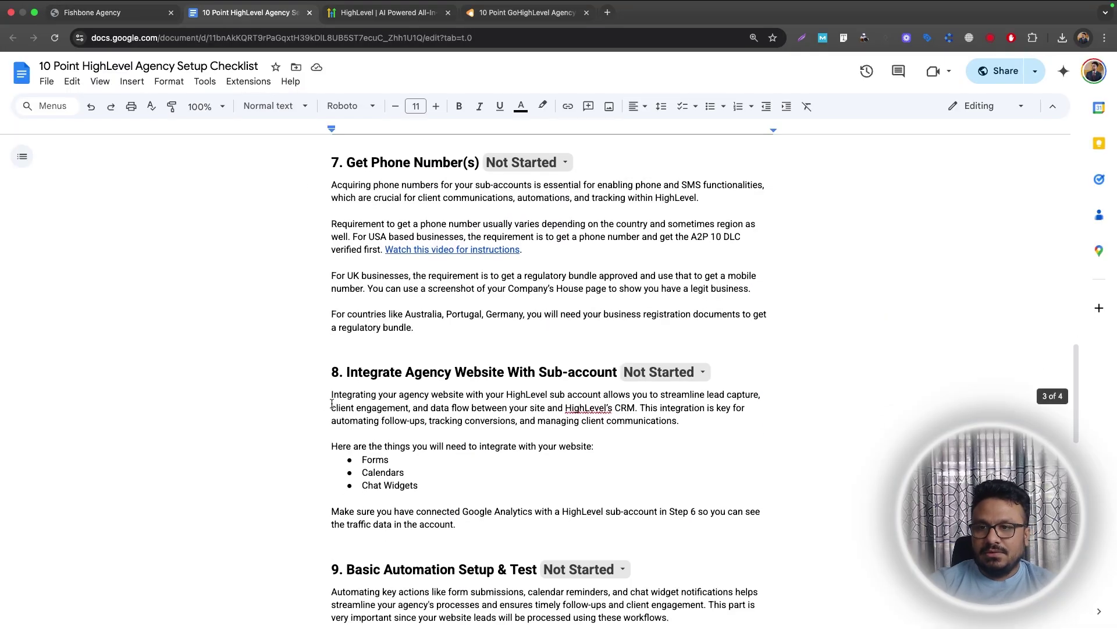
{"action": "left_click", "coordinate": [406, 247]}
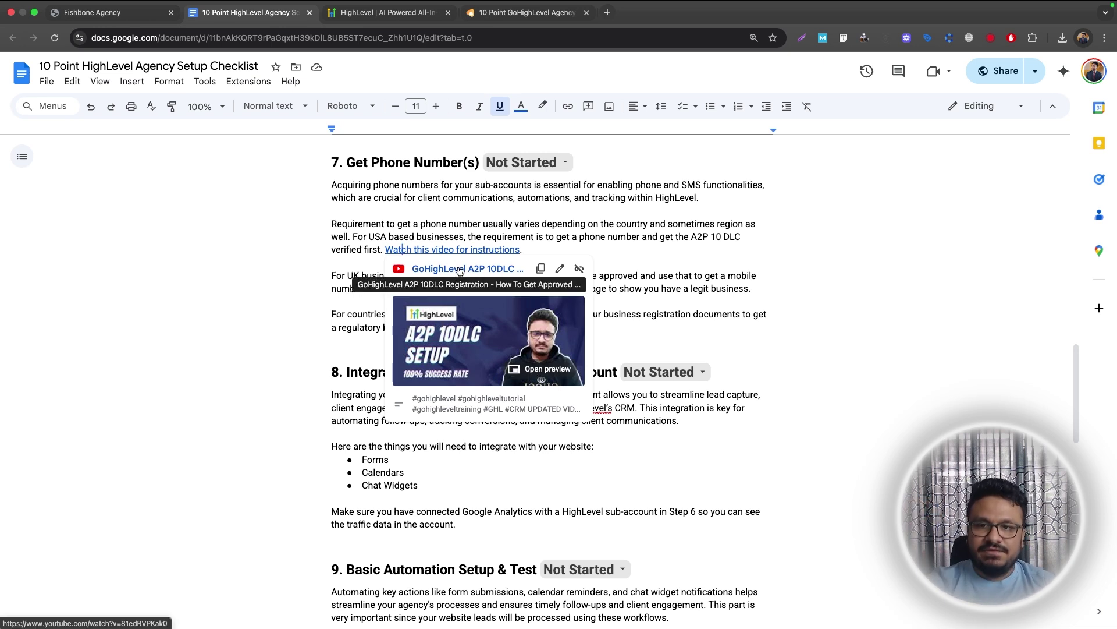
{"action": "left_click", "coordinate": [464, 237]}
{"action": "left_click", "coordinate": [460, 249]}
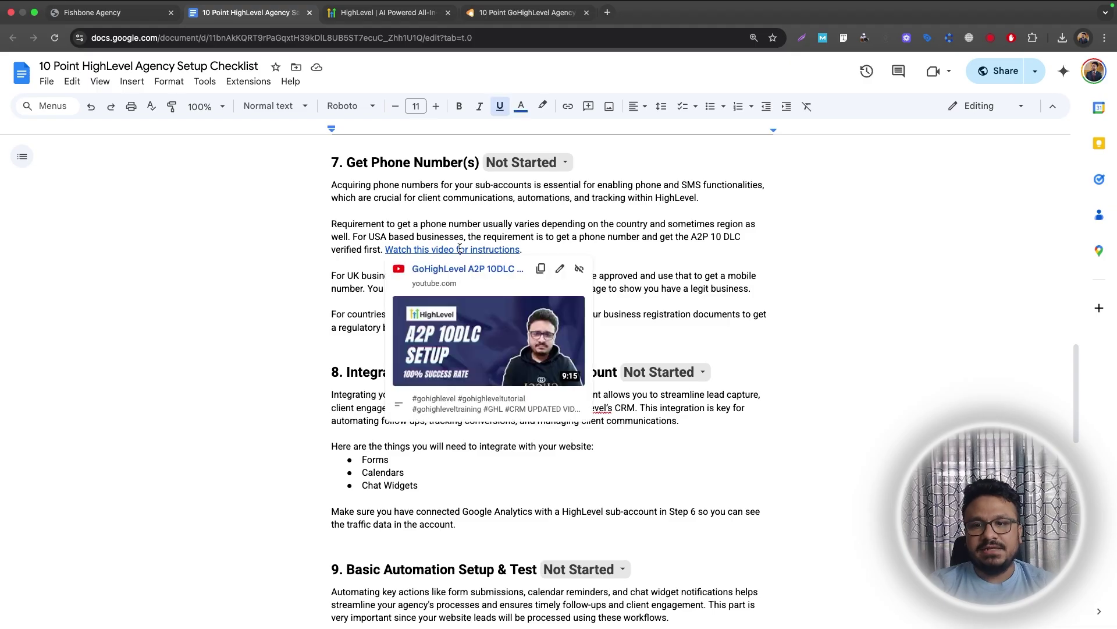
{"action": "left_click", "coordinate": [366, 250]}
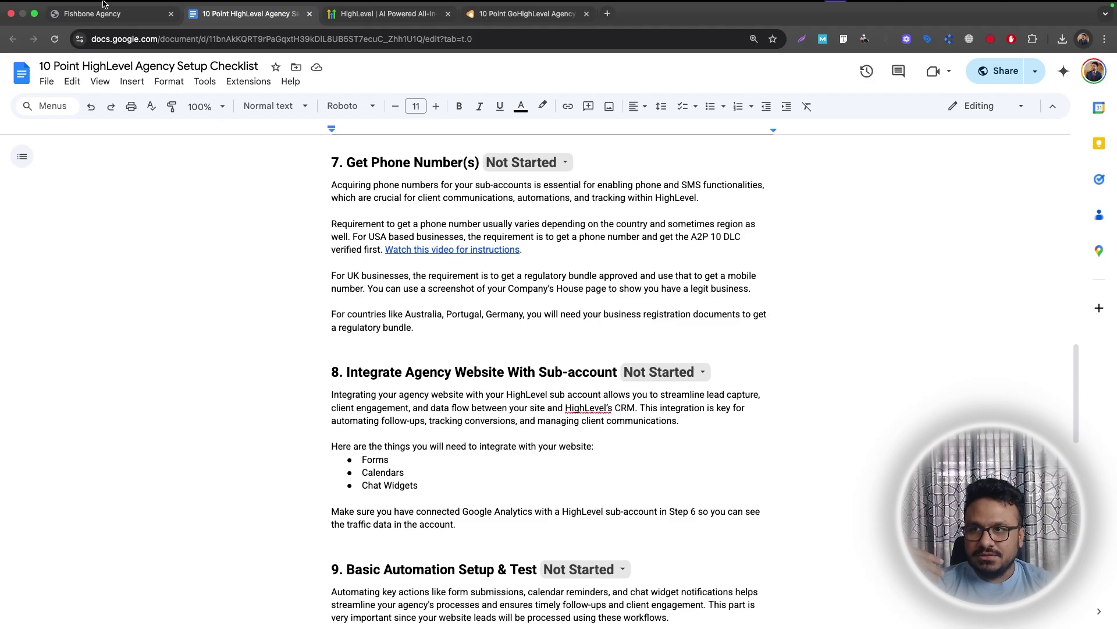
Return to HighLevel, open the Regulatory Bundle/Address settings, and examine the business details requested for an address bundle without submitting it
{"action": "key", "text": "super+1"}
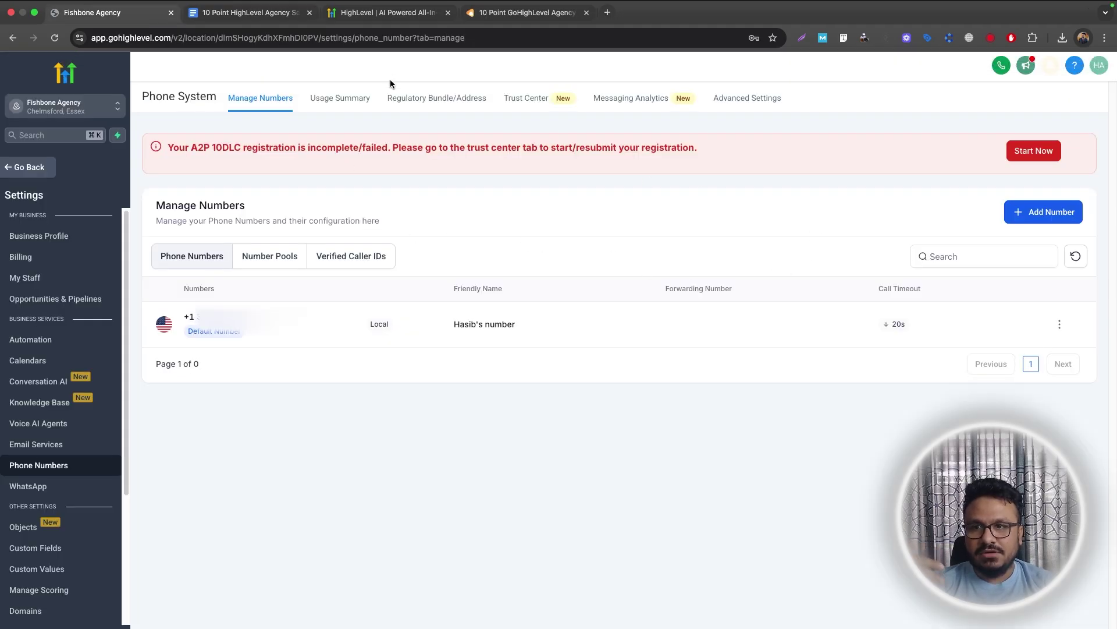
{"action": "left_click", "coordinate": [469, 103]}
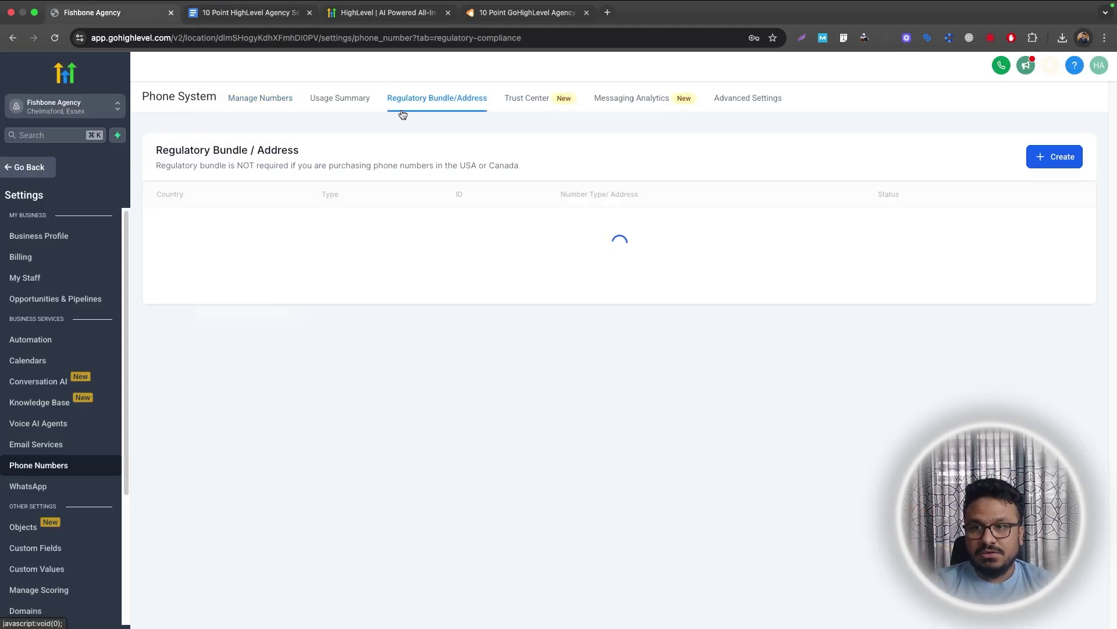
{"action": "left_click", "coordinate": [1062, 165]}
{"action": "left_click", "coordinate": [464, 348]}
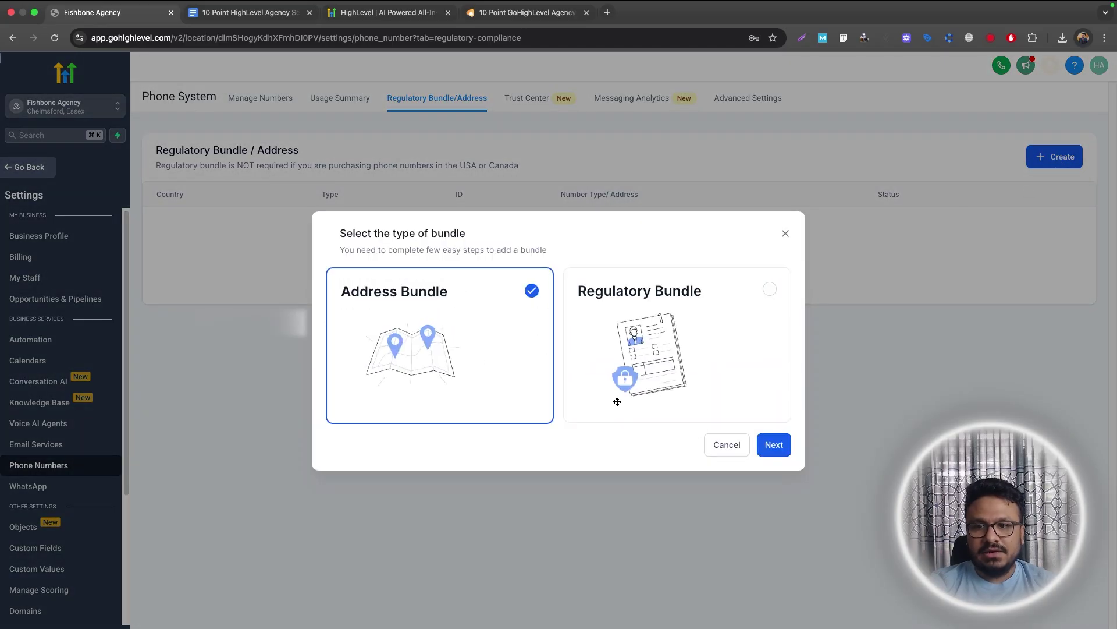
{"action": "left_click", "coordinate": [774, 445]}
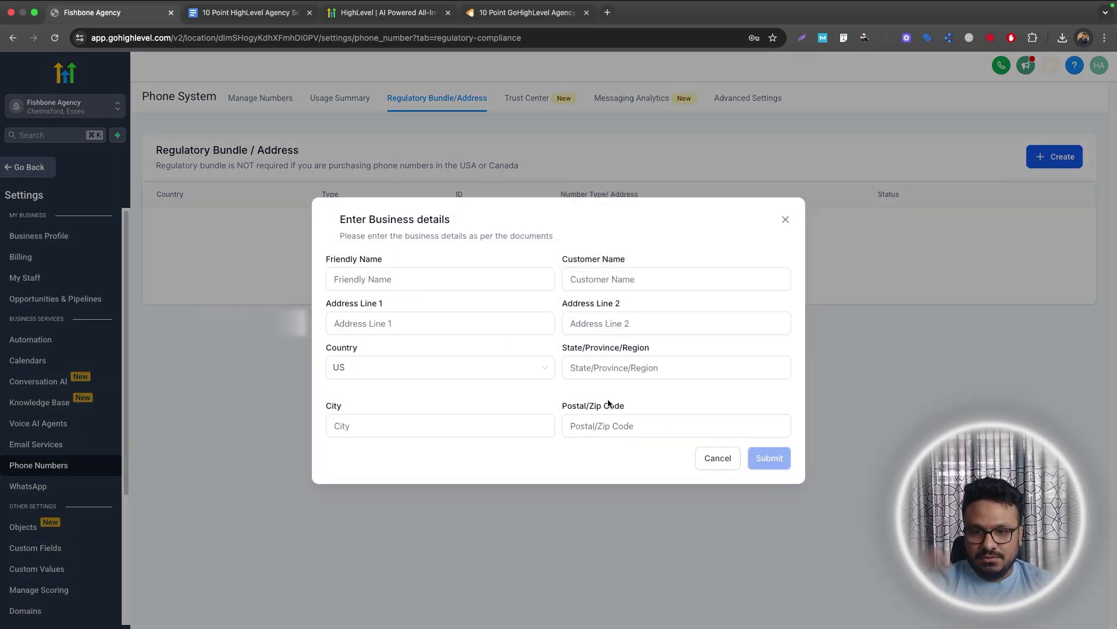
{"action": "left_click", "coordinate": [785, 219]}
Create and submit a regulatory bundle for Algeria with end user type Business and number type Mobile, and dismiss the notification
{"action": "left_click", "coordinate": [1045, 158]}
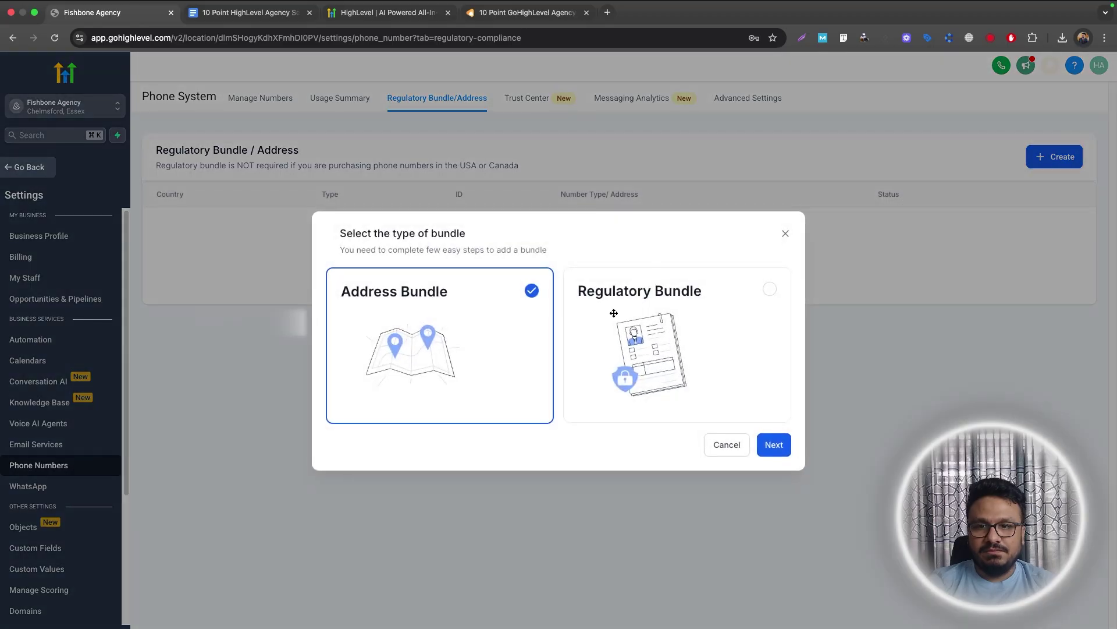
{"action": "left_click", "coordinate": [614, 313]}
{"action": "left_click", "coordinate": [774, 445]}
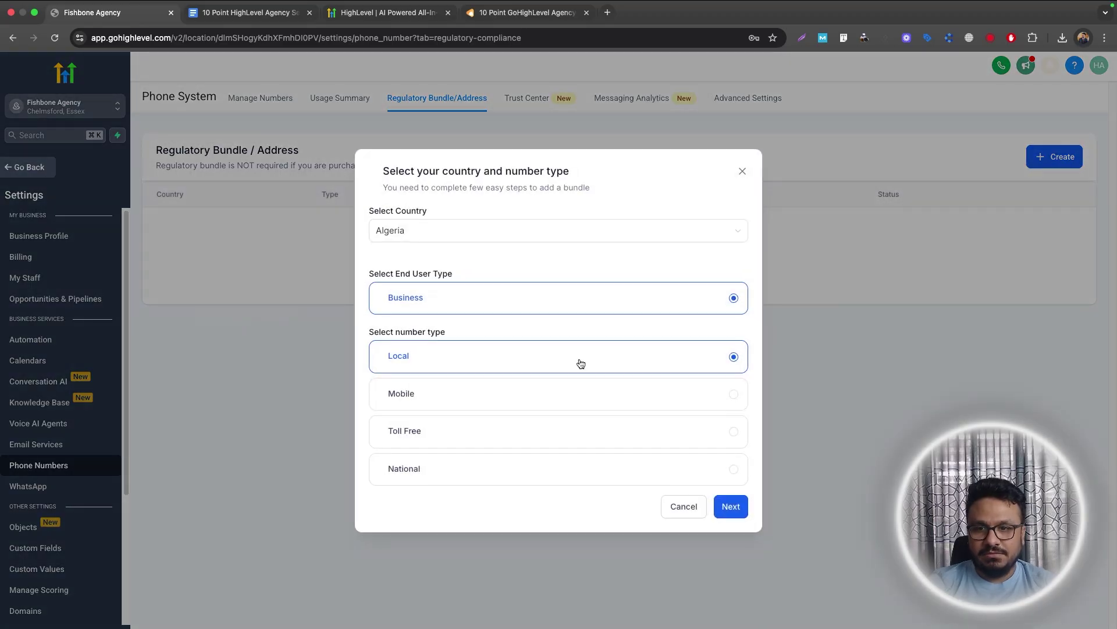
{"action": "left_click", "coordinate": [517, 399]}
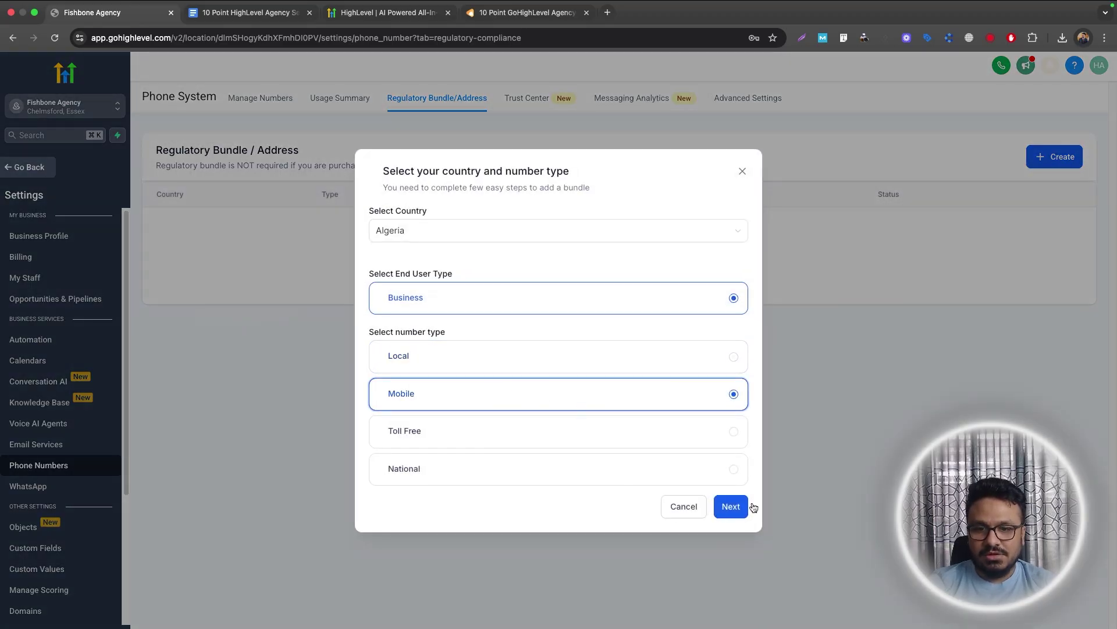
{"action": "left_click", "coordinate": [732, 507]}
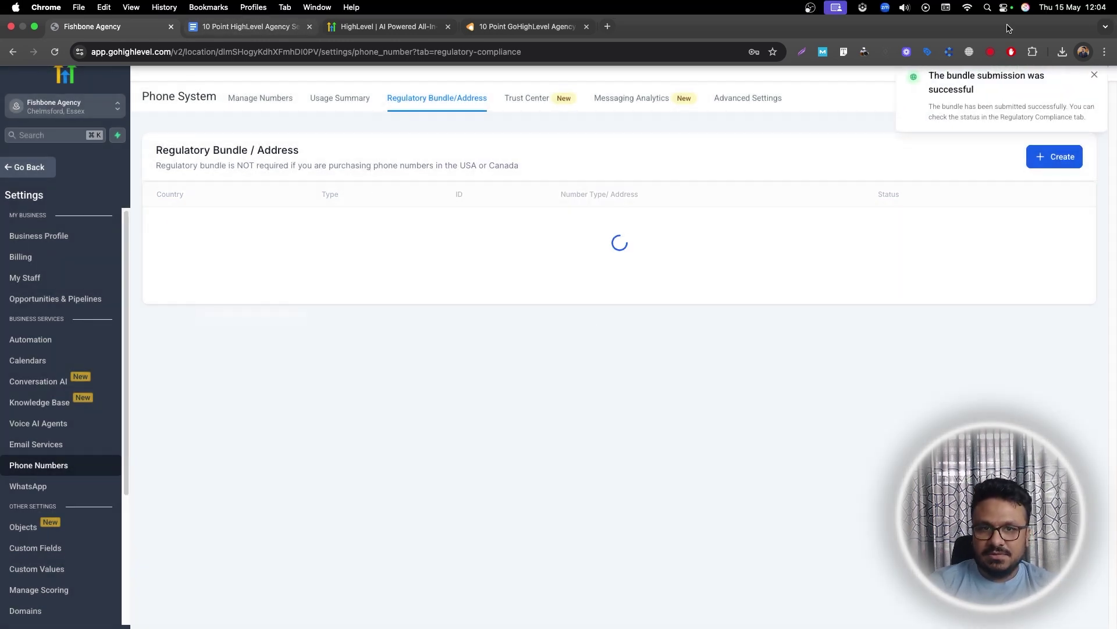
{"action": "left_click", "coordinate": [1094, 77]}
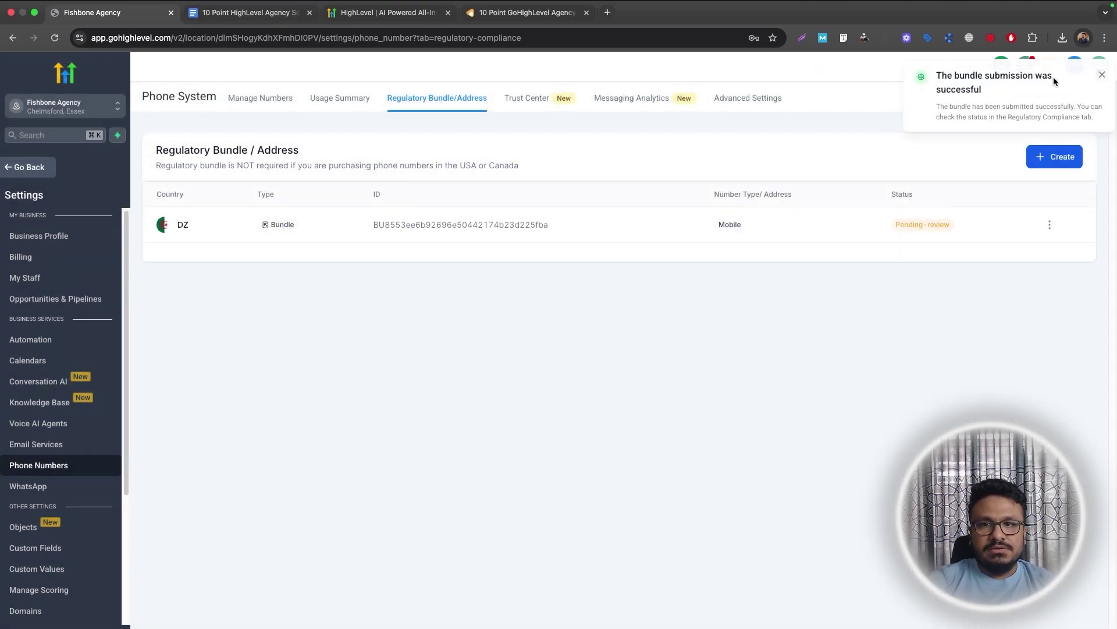
Reopen the managed numbers list and return to the checklist to review the phone number requirements and linked video in item 7
{"action": "left_click", "coordinate": [252, 102]}
{"action": "left_click", "coordinate": [250, 12]}
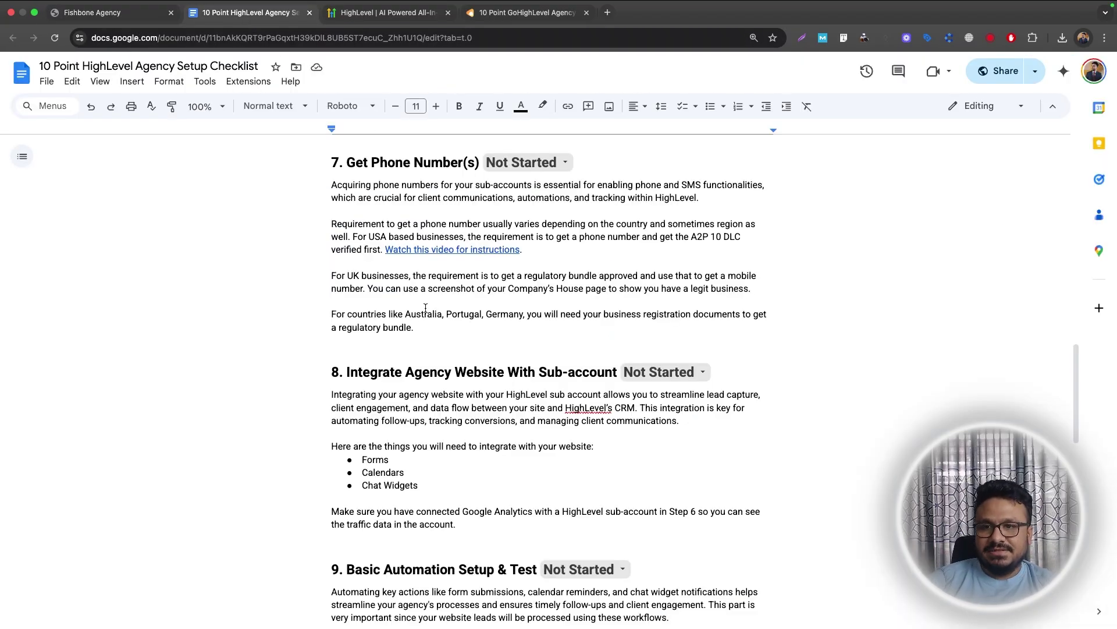
{"action": "left_click", "coordinate": [486, 249]}
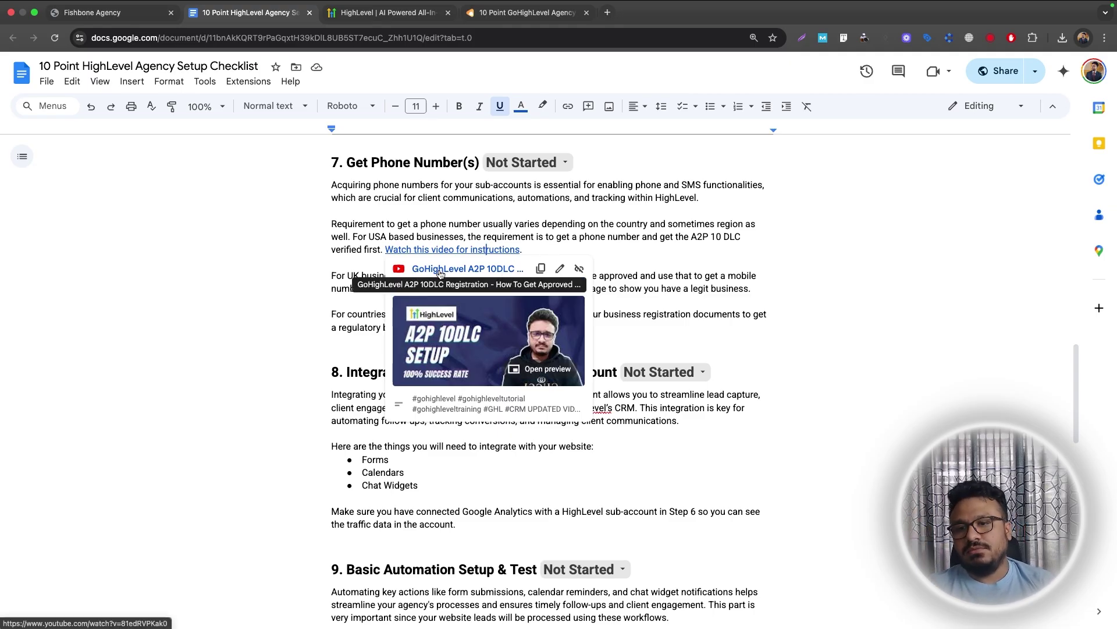
{"action": "left_click", "coordinate": [495, 224]}
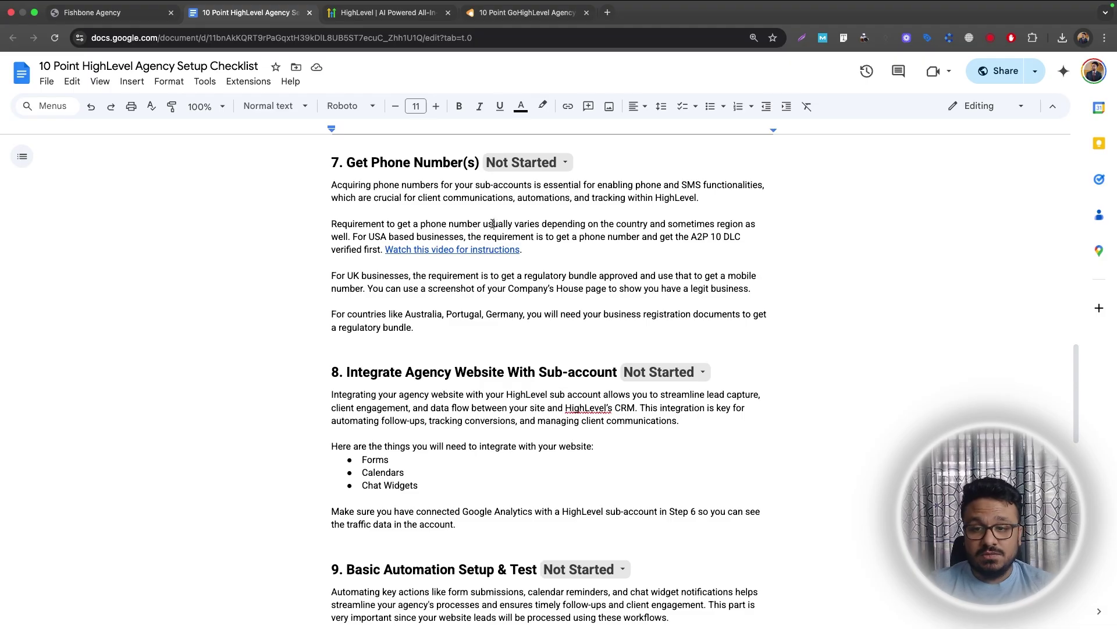
{"action": "left_click", "coordinate": [444, 250]}
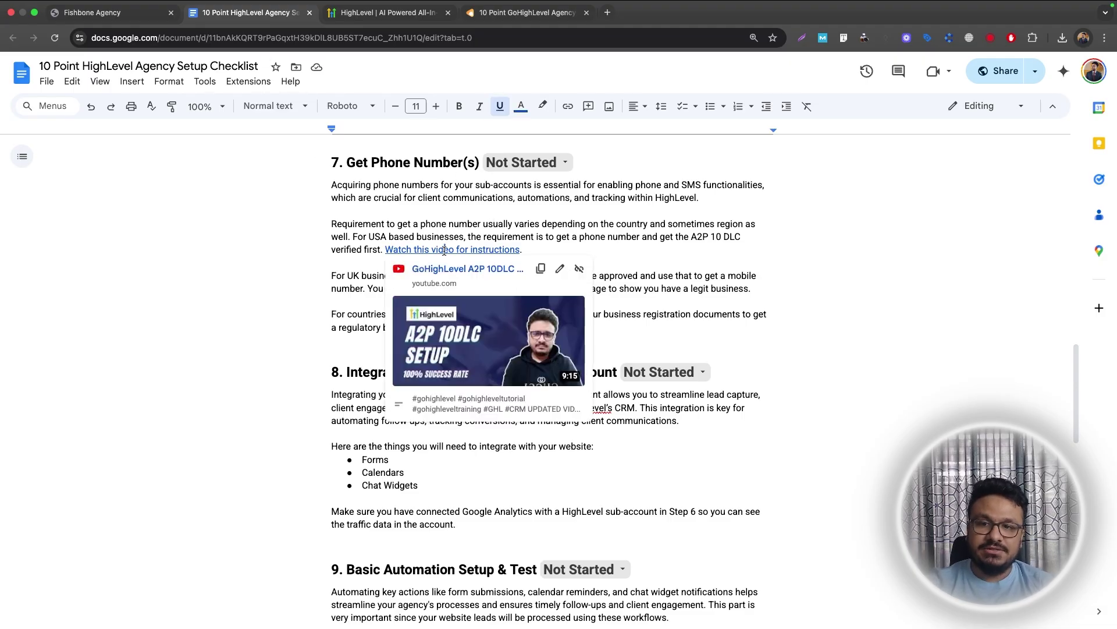
{"action": "left_click", "coordinate": [447, 224]}
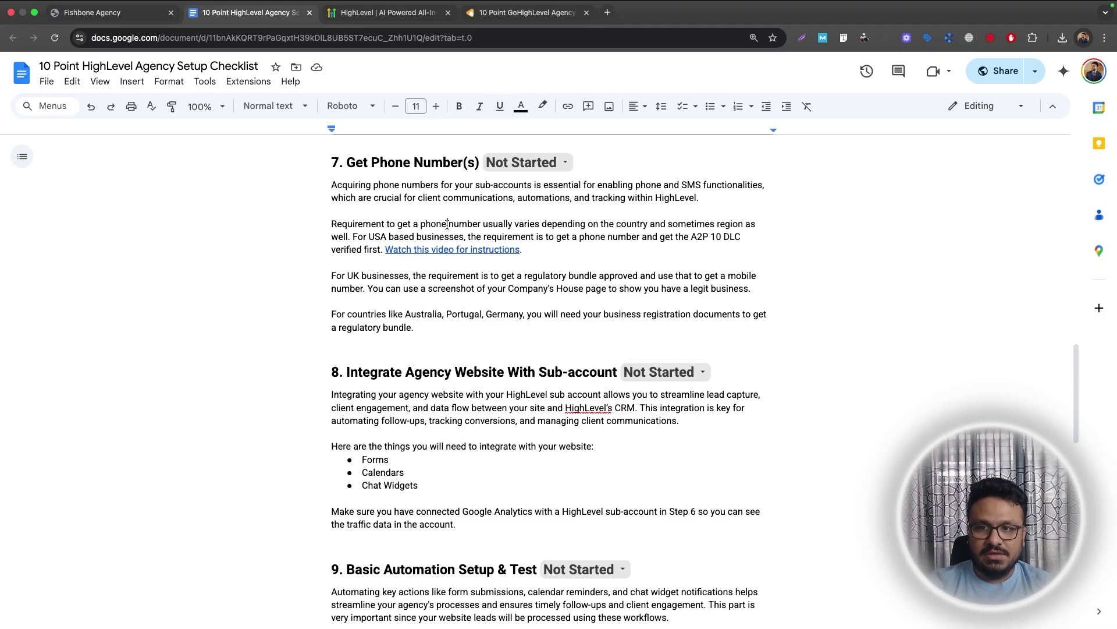
Glance at the sub-account's number list, view the status choices for checklist item 7, and read item 8 on website integration
{"action": "left_click", "coordinate": [93, 13]}
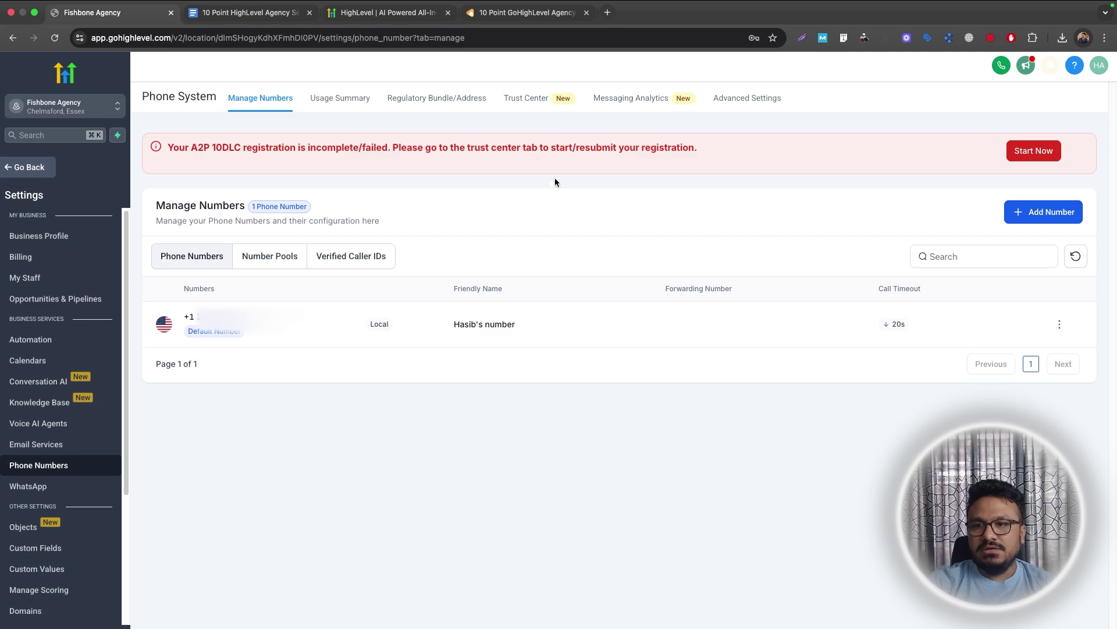
{"action": "left_click", "coordinate": [250, 24]}
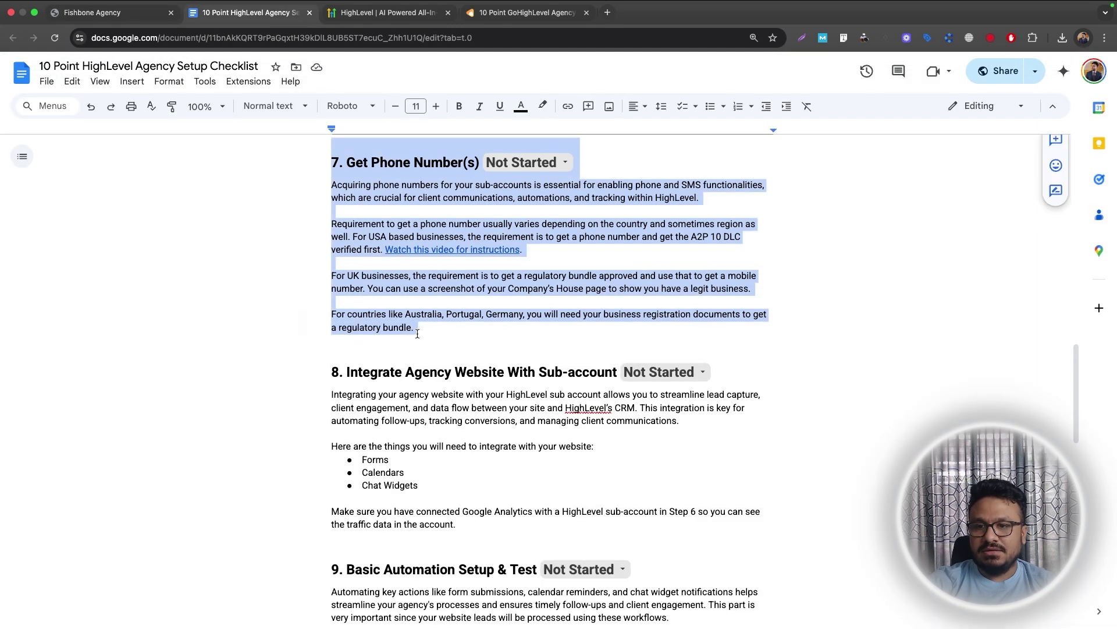
{"action": "left_click", "coordinate": [563, 162]}
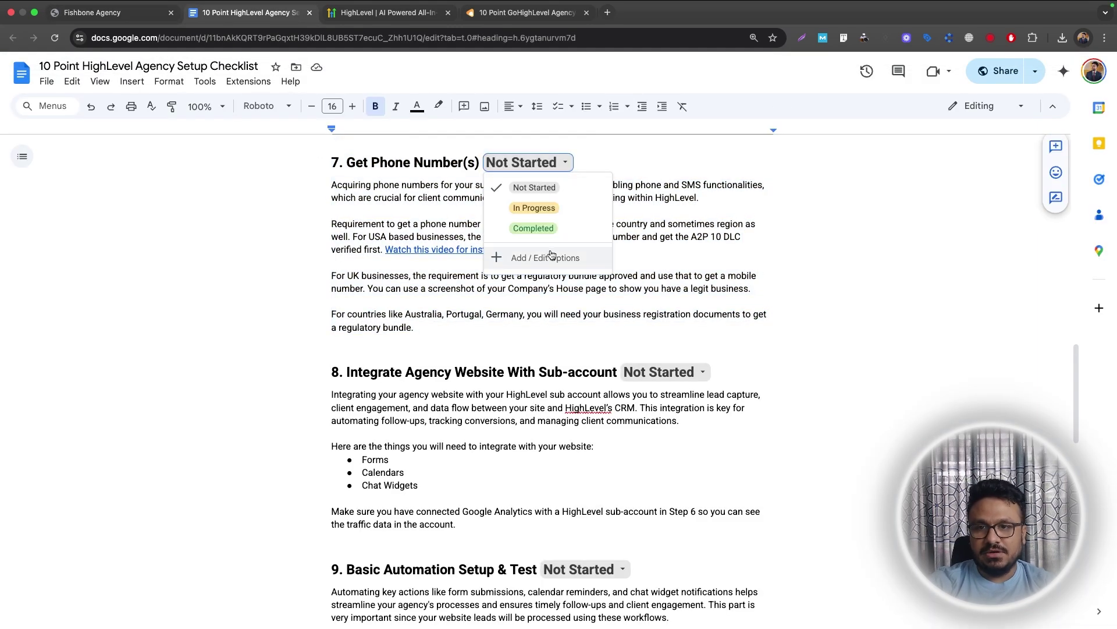
{"action": "left_click", "coordinate": [397, 393]}
{"action": "scroll", "coordinate": [397, 393], "scroll_direction": "down", "scroll_amount": 3}
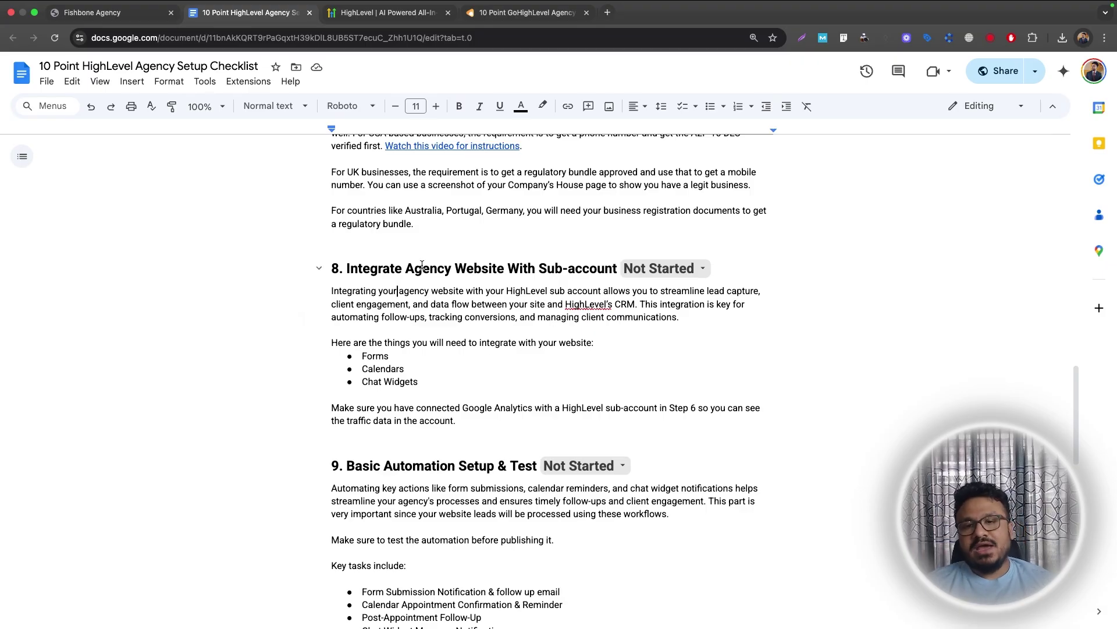
Switch to HighLevel, leave the sub-account settings, and open the form builder in its Sites section
{"action": "left_click", "coordinate": [110, 13]}
{"action": "left_click", "coordinate": [46, 175]}
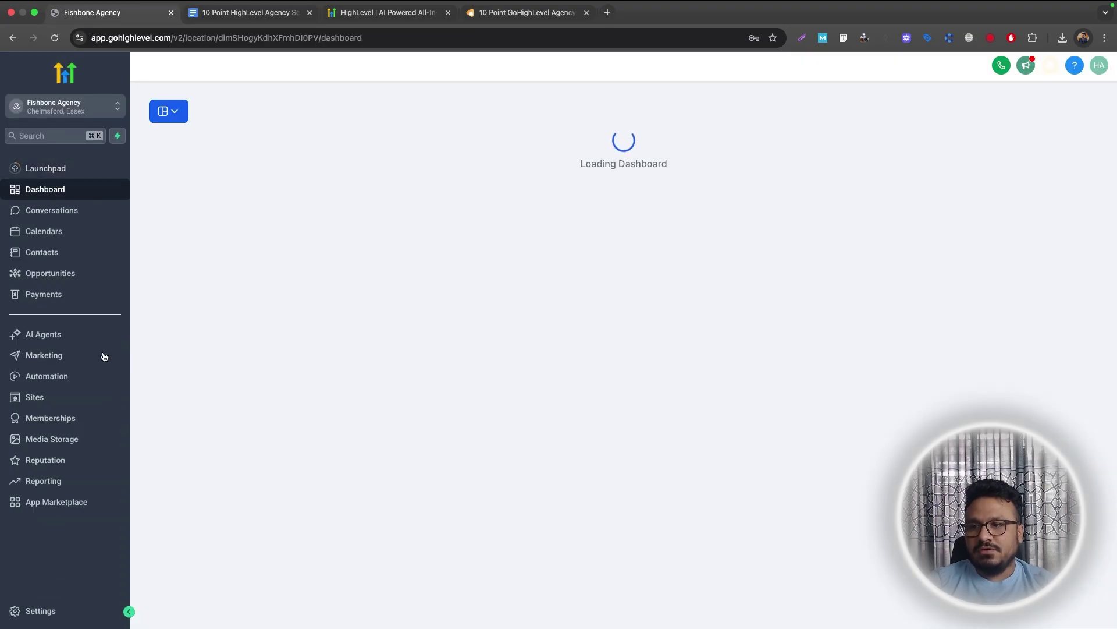
{"action": "left_click", "coordinate": [36, 398]}
{"action": "left_click", "coordinate": [578, 93]}
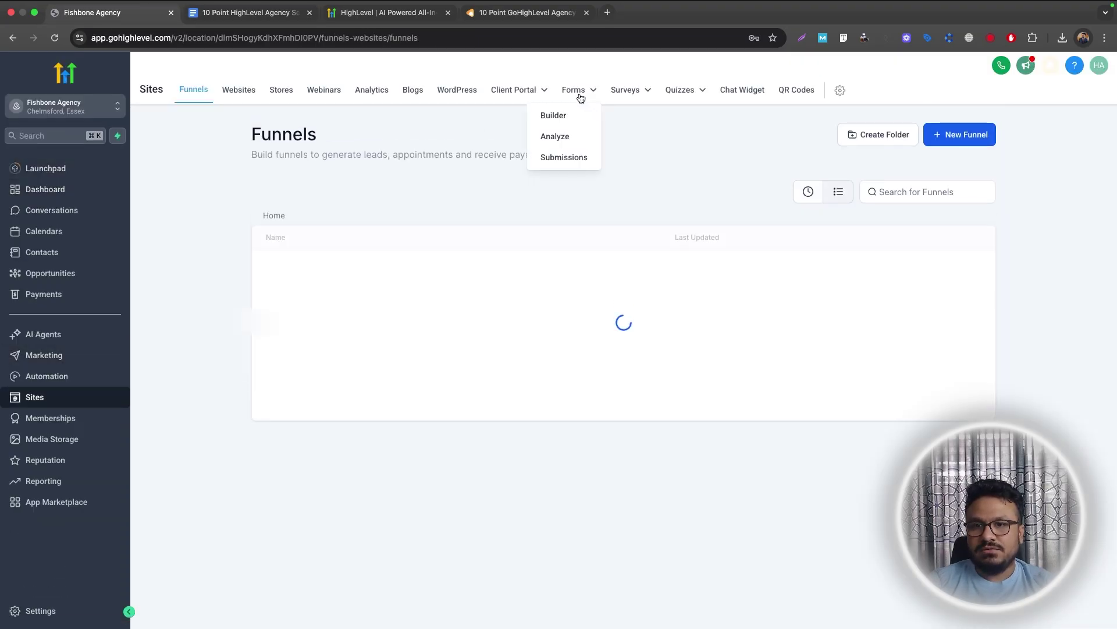
{"action": "left_click", "coordinate": [552, 123]}
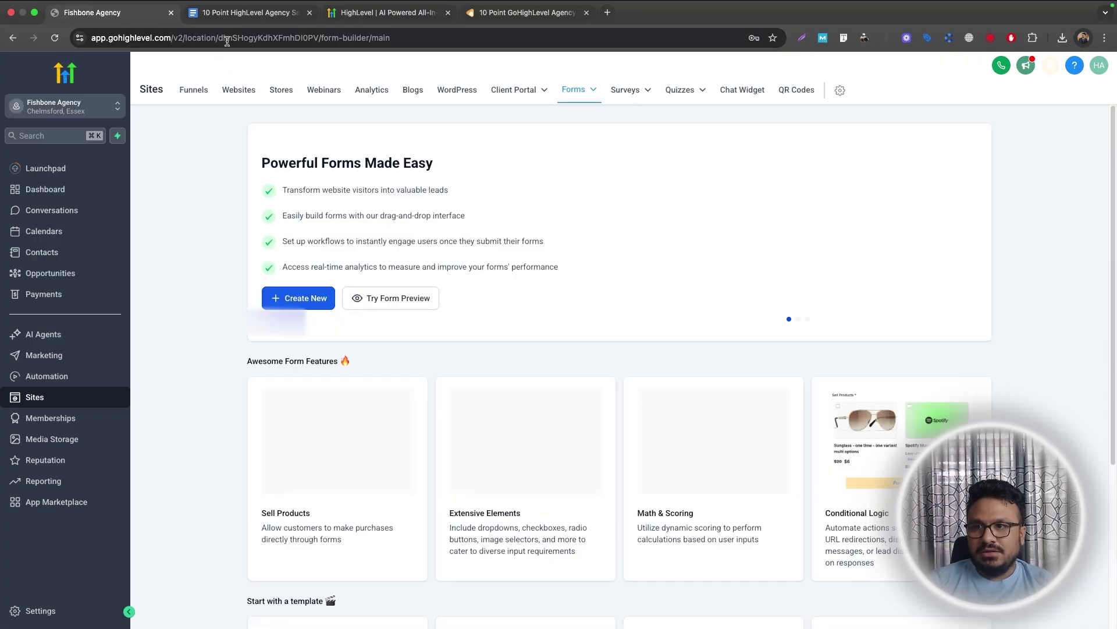
Compare checklist item 8's list of forms, calendars and chat widgets with the sub-account's form builder page
{"action": "left_click", "coordinate": [235, 14]}
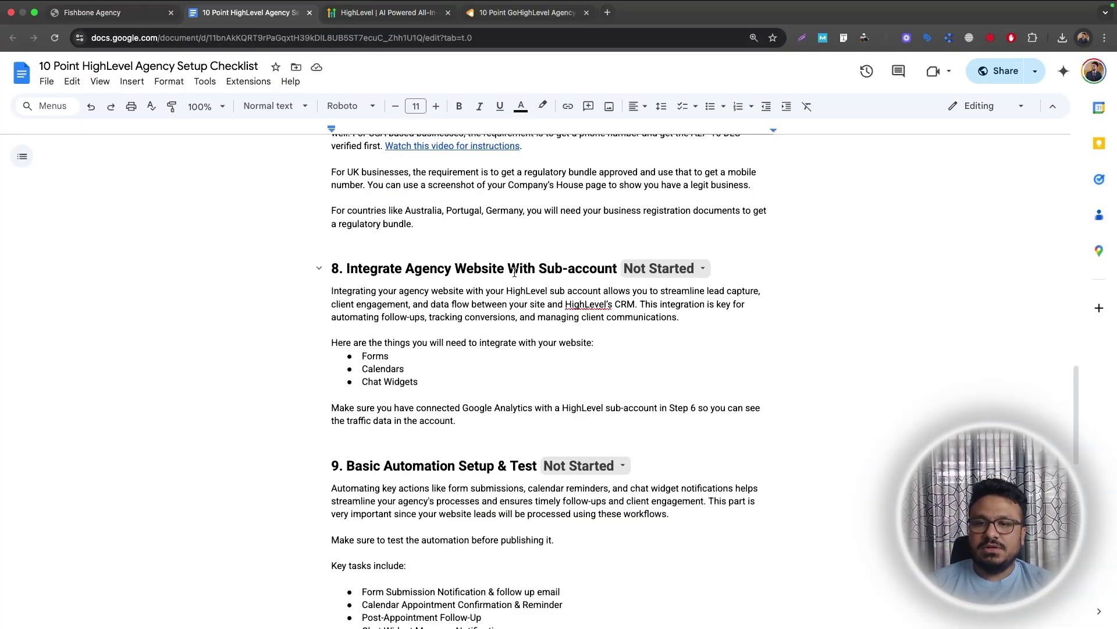
{"action": "left_click_drag", "start_coordinate": [403, 368], "coordinate": [361, 382]}
{"action": "left_click", "coordinate": [116, 12]}
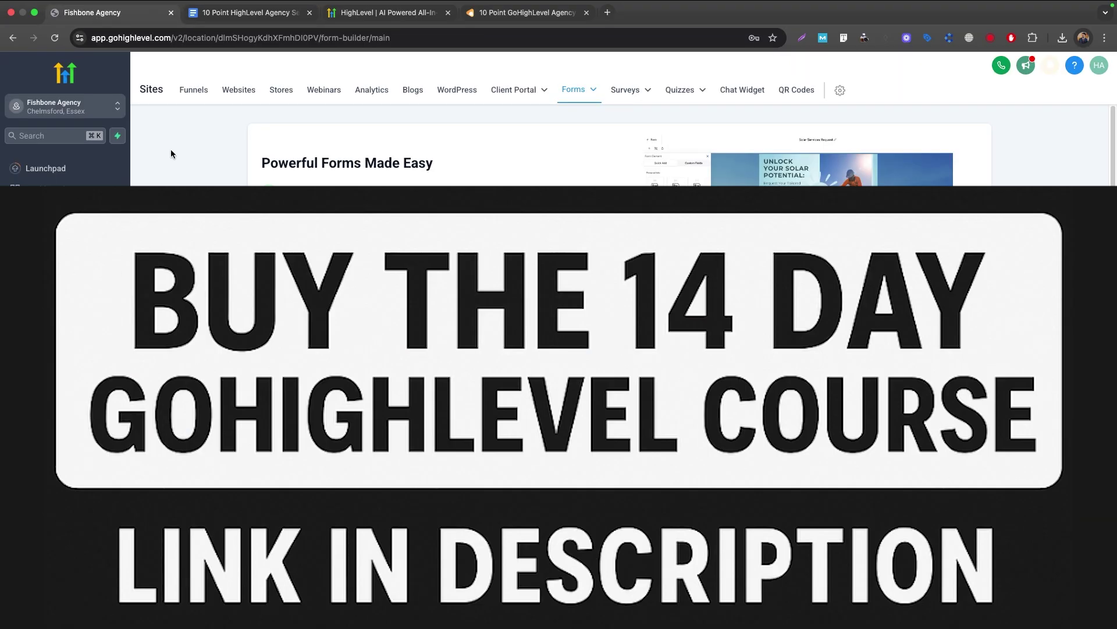
{"action": "left_click", "coordinate": [250, 12]}
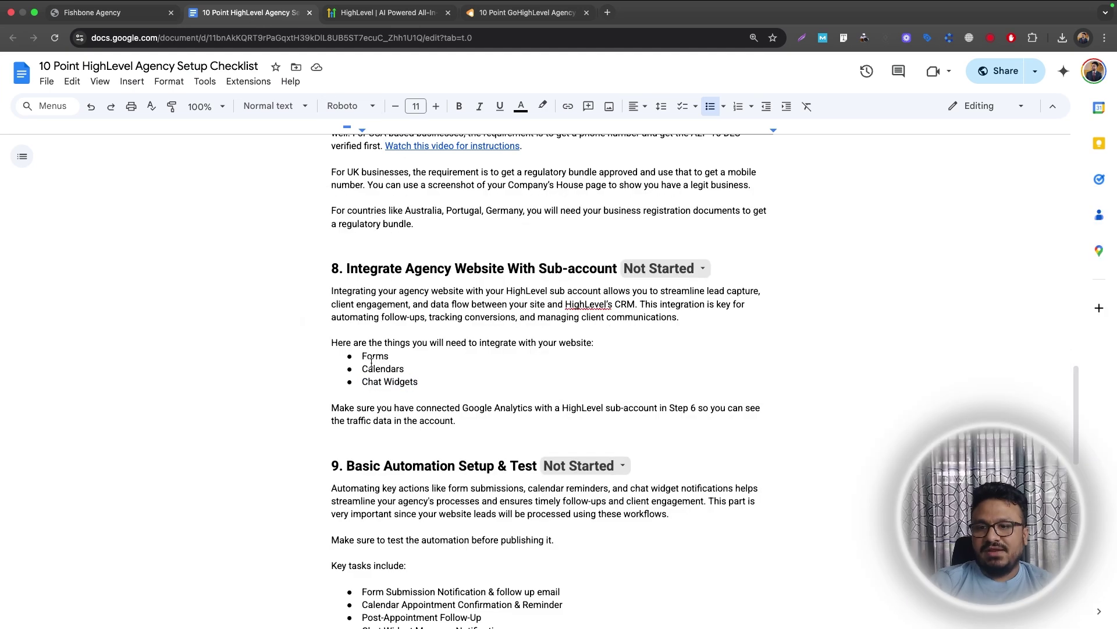
{"action": "double_click", "coordinate": [373, 359]}
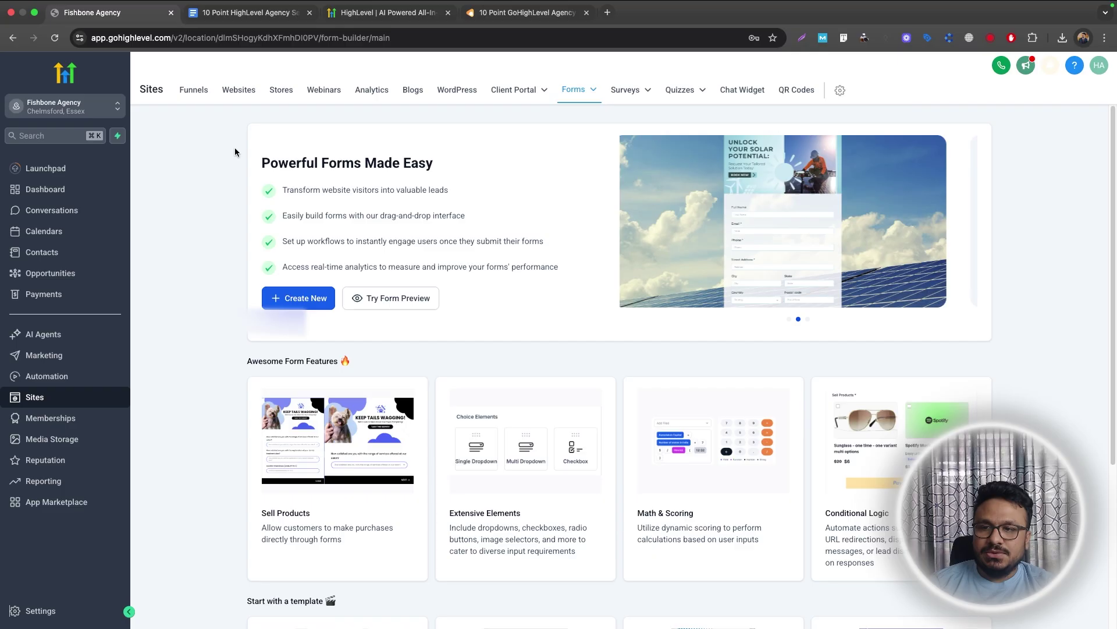
{"action": "left_click", "coordinate": [116, 12]}
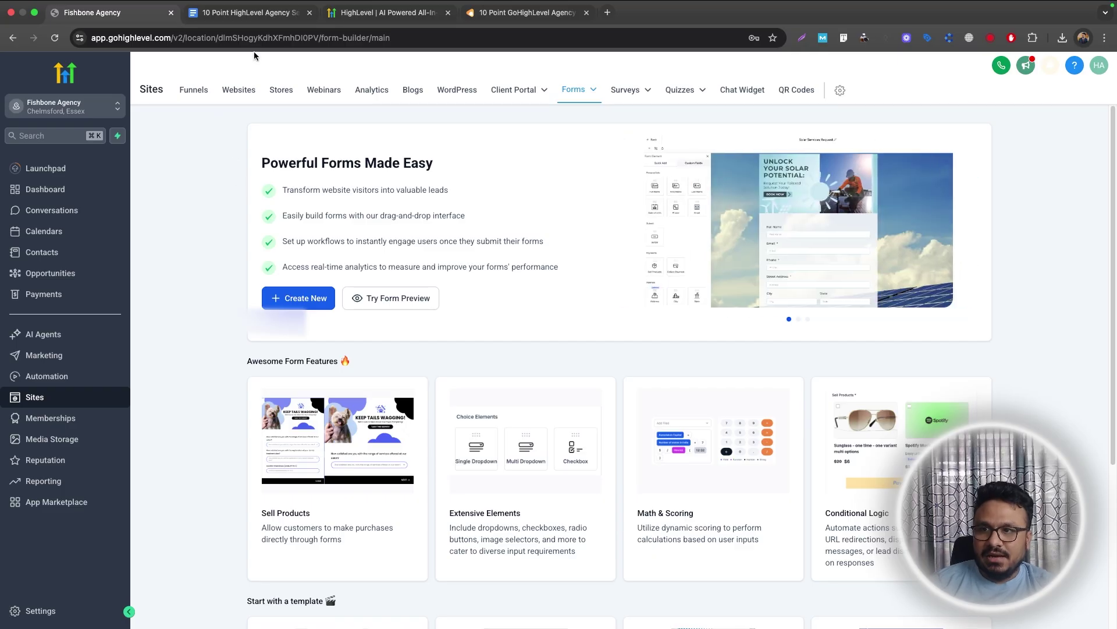
Return to the checklist and go over the forms, calendars and chat widgets listed in item 8 on website integration
{"action": "left_click", "coordinate": [250, 12]}
{"action": "double_click", "coordinate": [397, 368]}
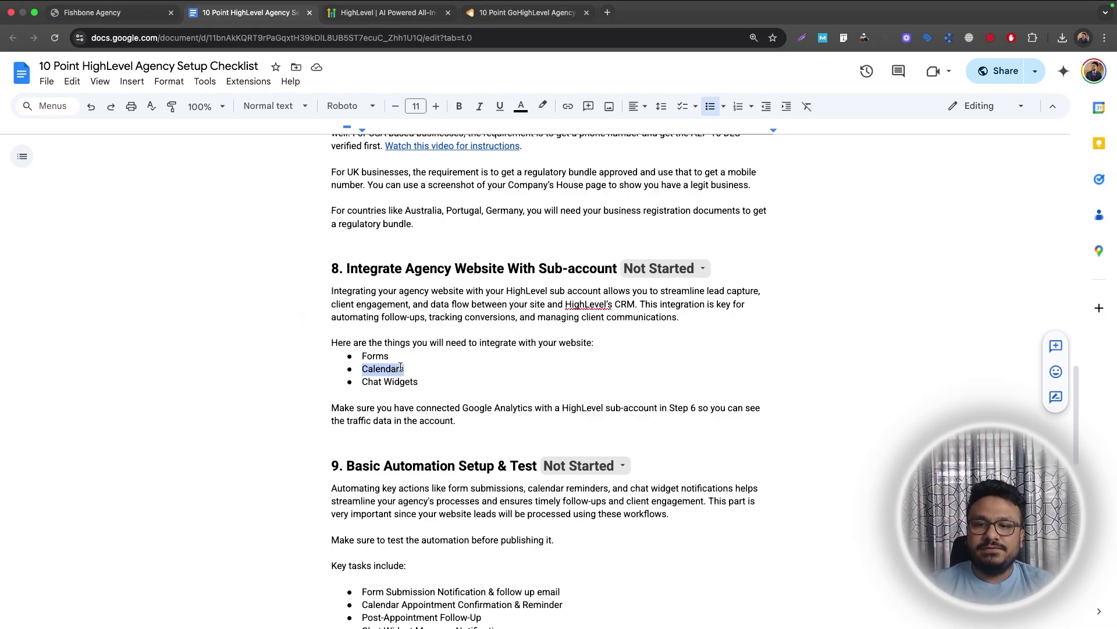
{"action": "left_click_drag", "start_coordinate": [423, 383], "coordinate": [356, 383]}
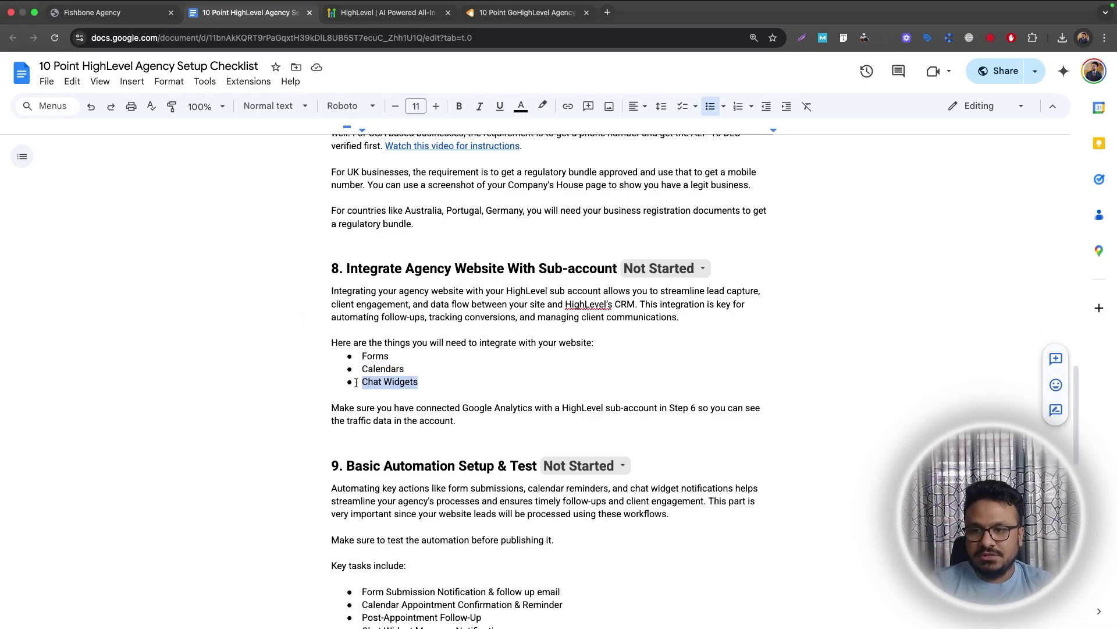
{"action": "double_click", "coordinate": [400, 386]}
{"action": "left_click_drag", "start_coordinate": [363, 383], "coordinate": [453, 387]}
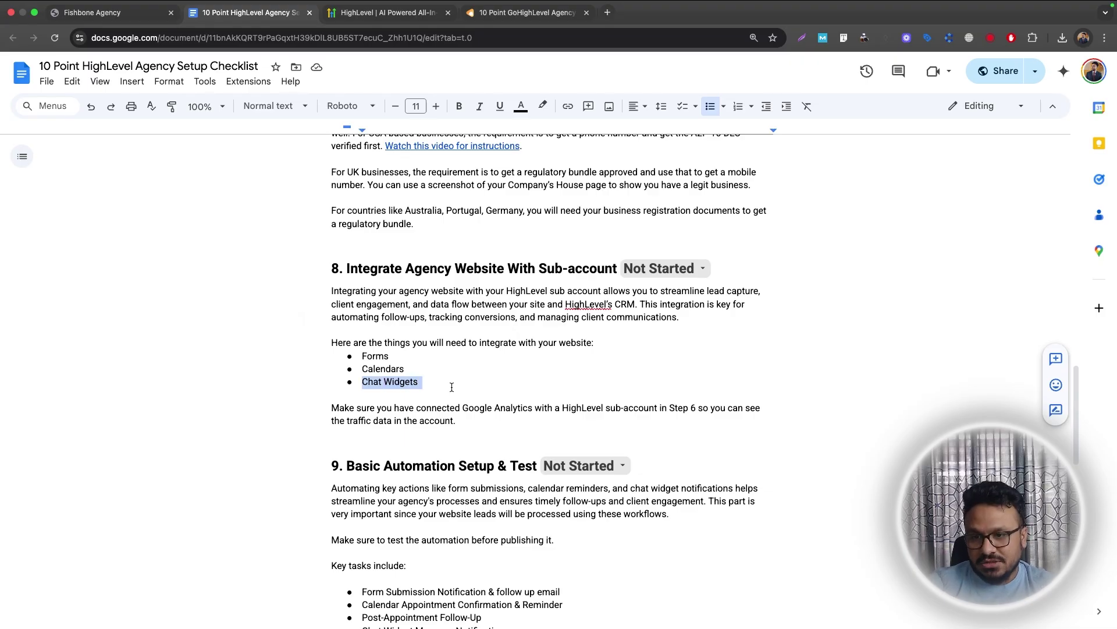
{"action": "scroll", "coordinate": [451, 387], "scroll_direction": "down", "scroll_amount": 1}
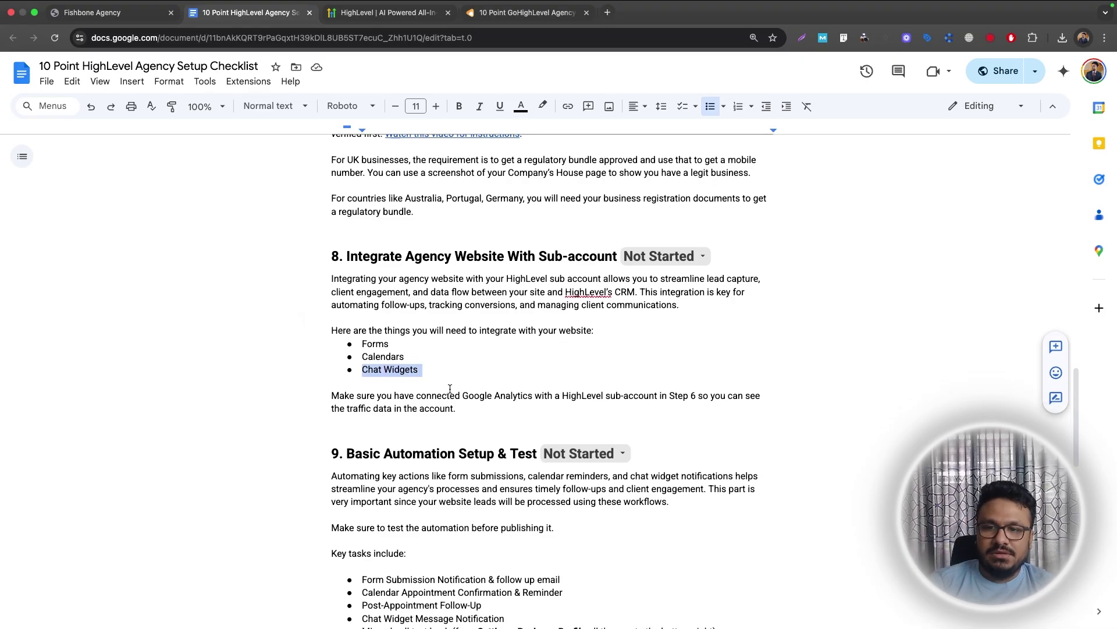
{"action": "left_click_drag", "start_coordinate": [494, 402], "coordinate": [258, 263]}
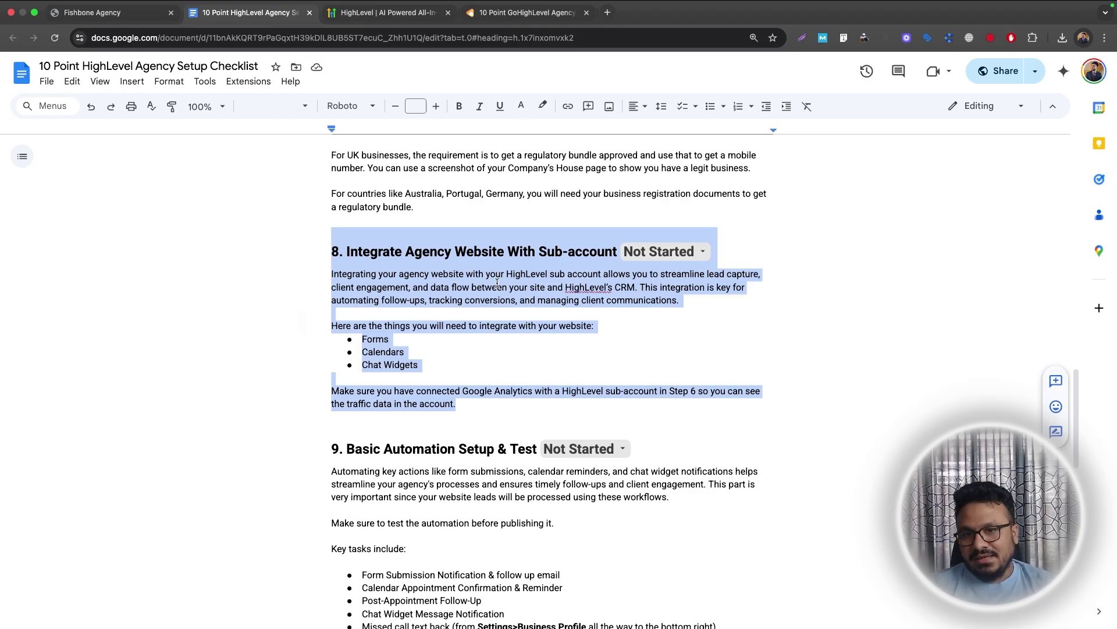
Read checklist item 9 on basic automation setup and item 10 on adding team members
{"action": "scroll", "coordinate": [531, 333], "scroll_direction": "down", "scroll_amount": 2}
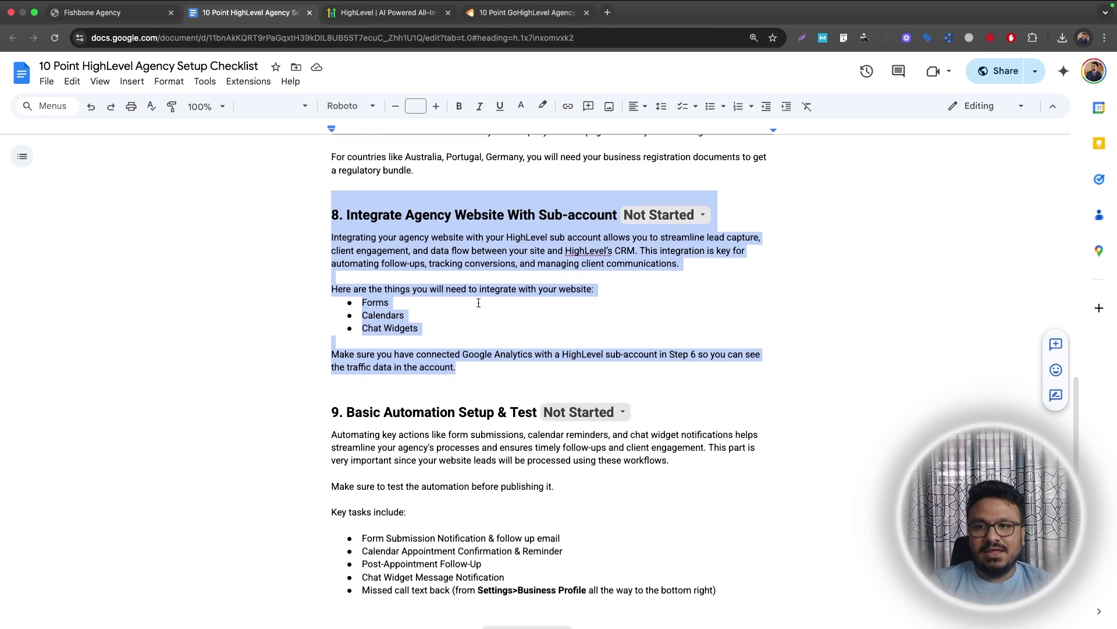
{"action": "scroll", "coordinate": [478, 302], "scroll_direction": "down", "scroll_amount": 3}
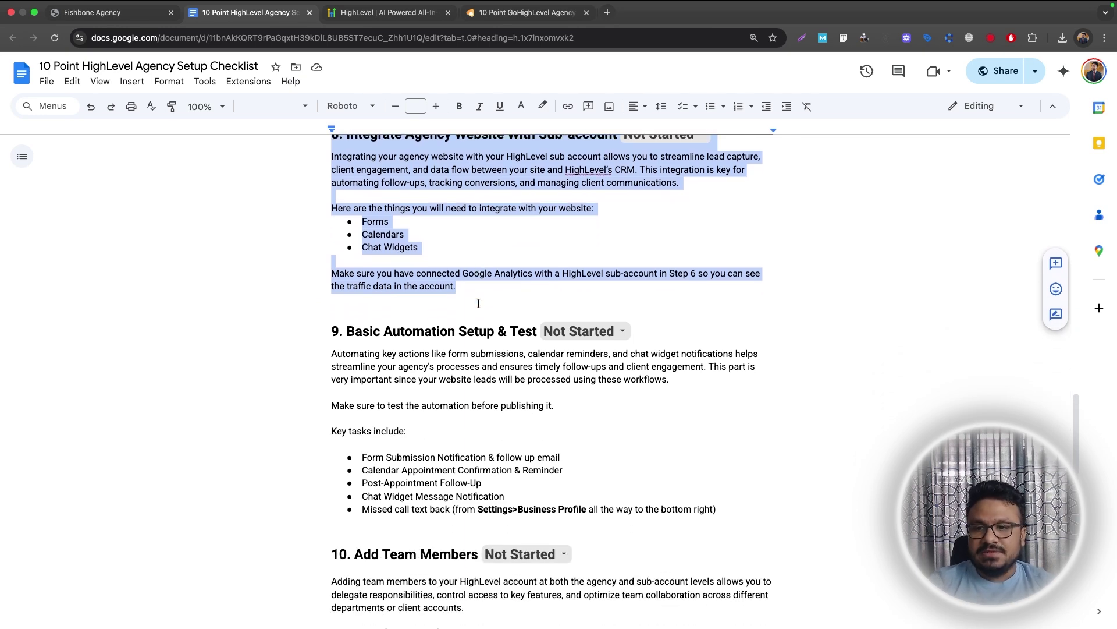
{"action": "left_click", "coordinate": [379, 384]}
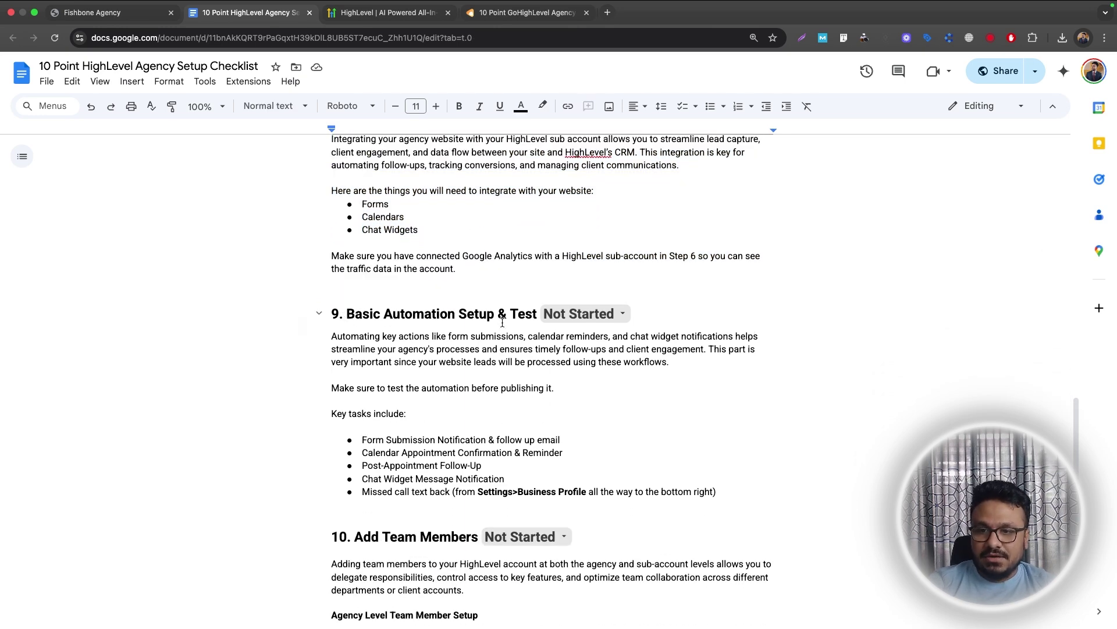
{"action": "scroll", "coordinate": [502, 322], "scroll_direction": "down", "scroll_amount": 2}
{"action": "scroll", "coordinate": [503, 322], "scroll_direction": "down", "scroll_amount": 5}
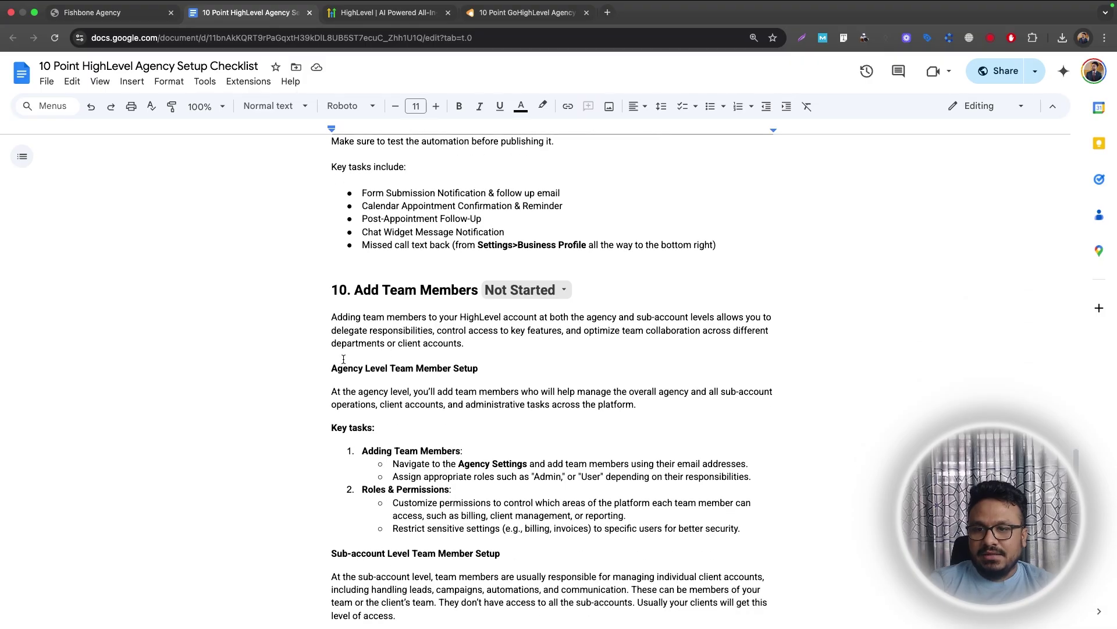
{"action": "scroll", "coordinate": [401, 384], "scroll_direction": "down", "scroll_amount": 3}
Switch to HighLevel, change from the Fishbone Agency sub-account to the agency view, and open the agency's Team settings
{"action": "left_click", "coordinate": [104, 12]}
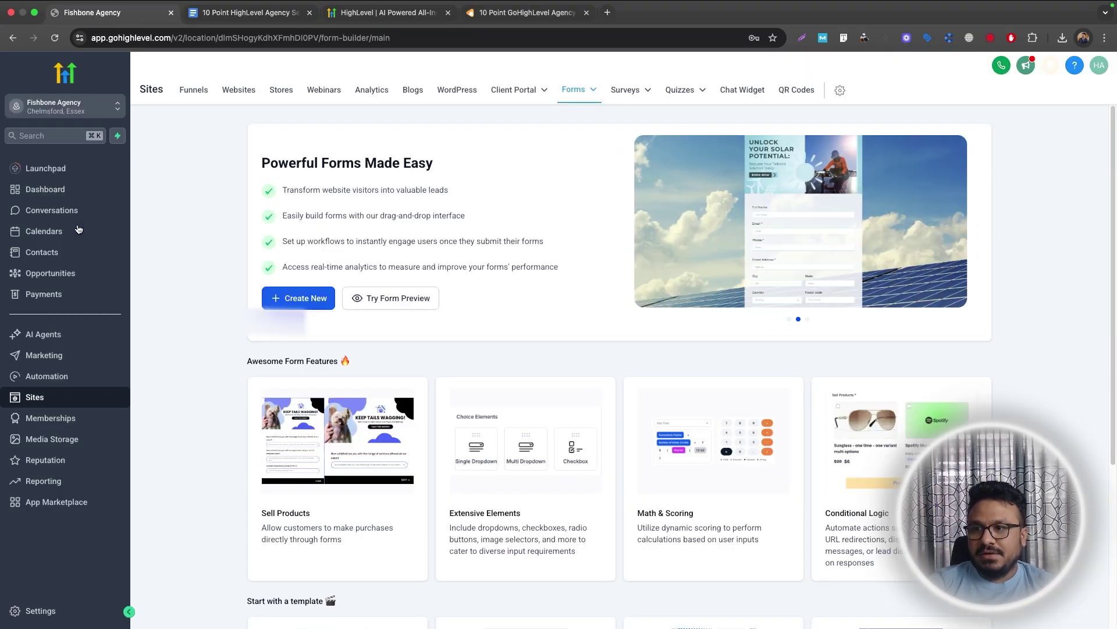
{"action": "left_click", "coordinate": [66, 114]}
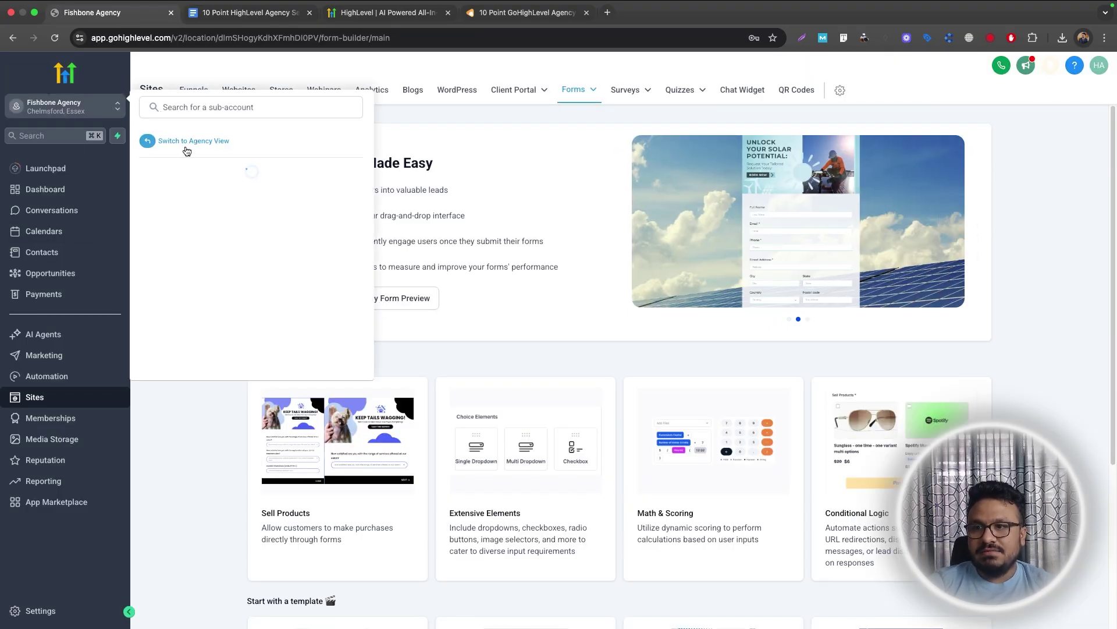
{"action": "left_click", "coordinate": [224, 145]}
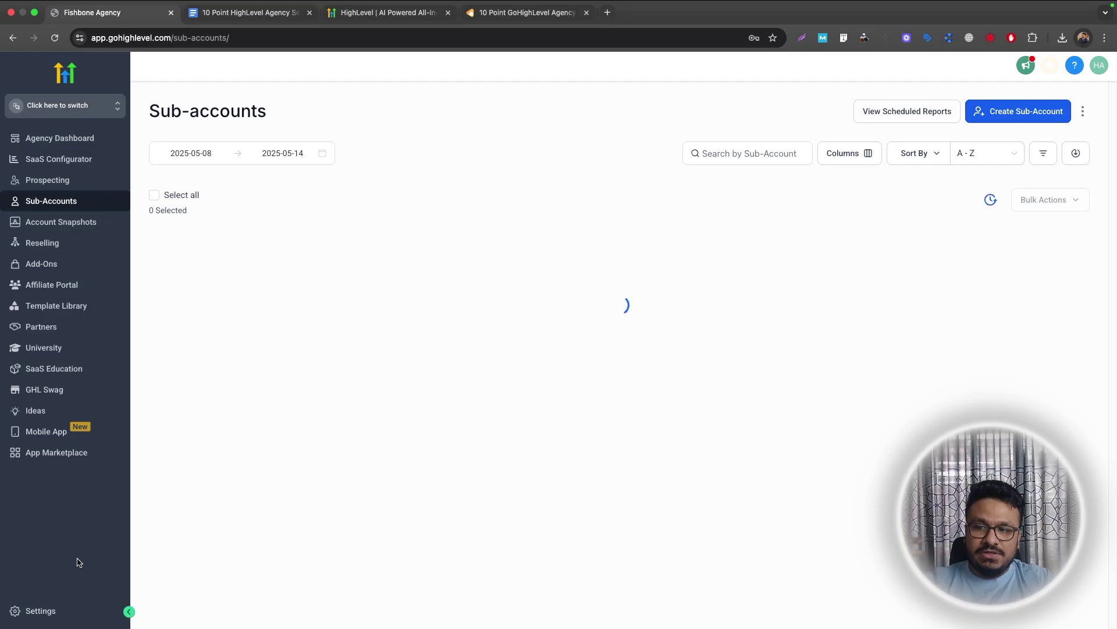
{"action": "left_click", "coordinate": [59, 610]}
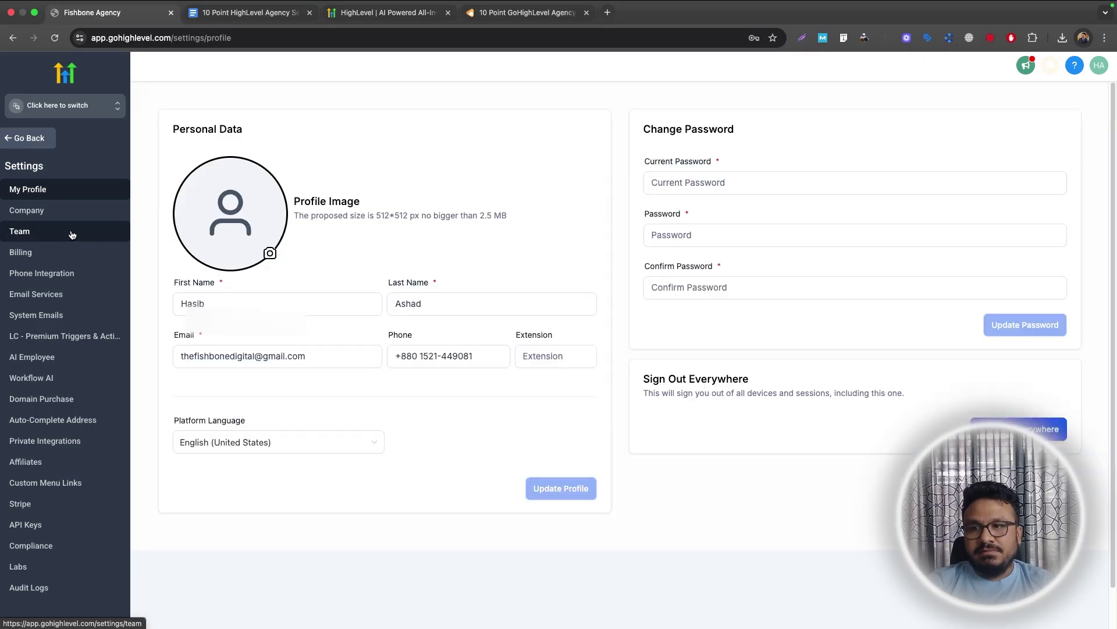
{"action": "left_click", "coordinate": [21, 231]}
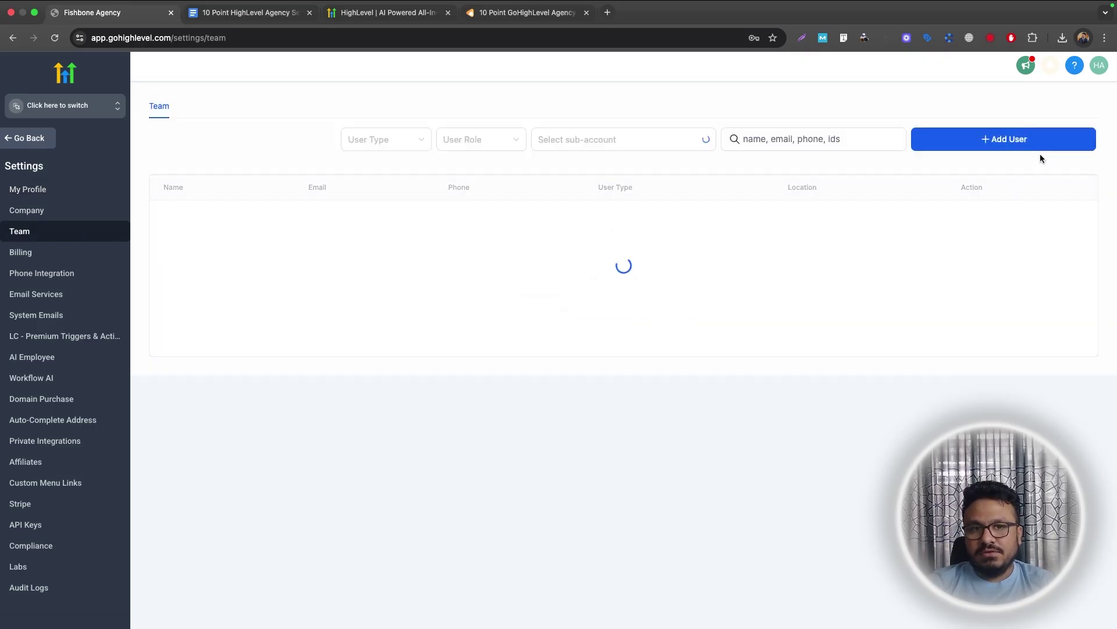
Open the form for a new agency user and view the user role choices under Roles & Permissions
{"action": "left_click", "coordinate": [1040, 146]}
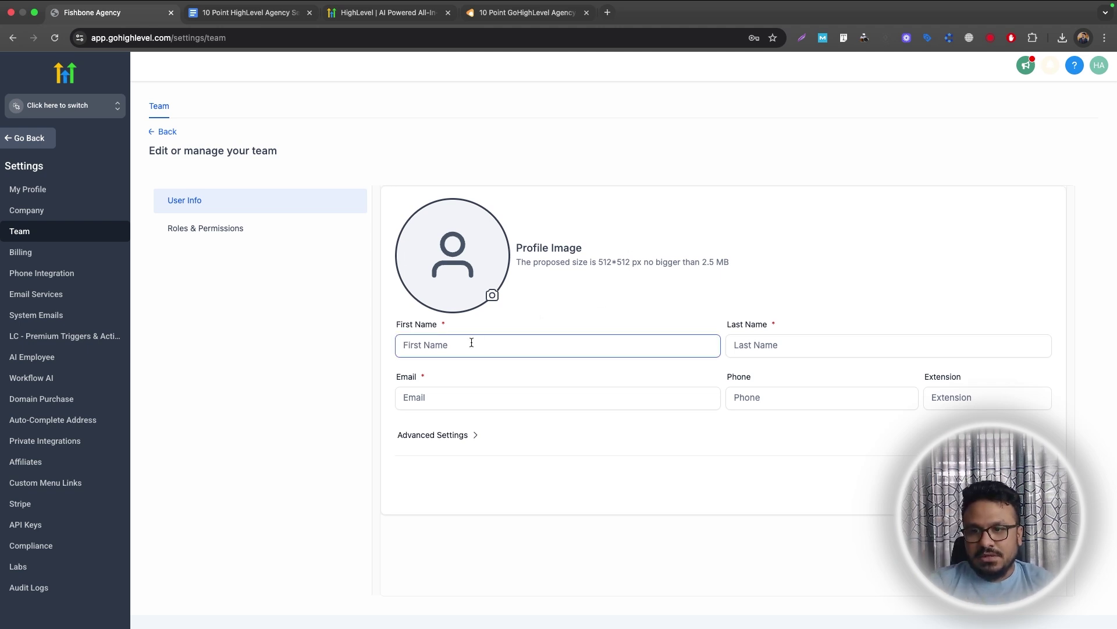
{"action": "left_click", "coordinate": [263, 233]}
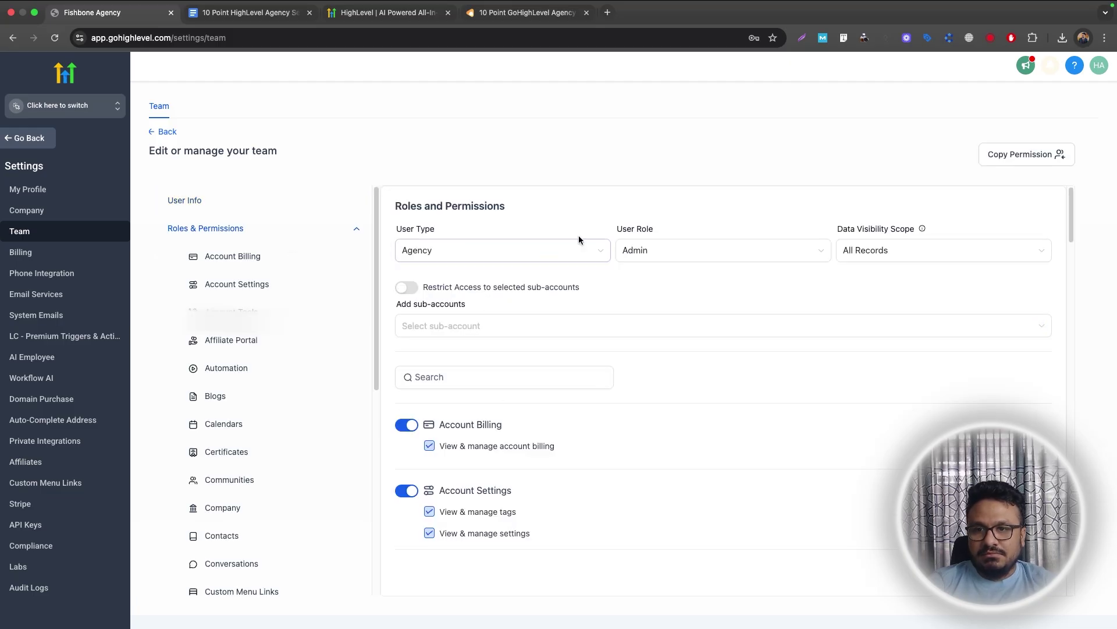
{"action": "left_click", "coordinate": [669, 247]}
{"action": "left_click", "coordinate": [622, 210]}
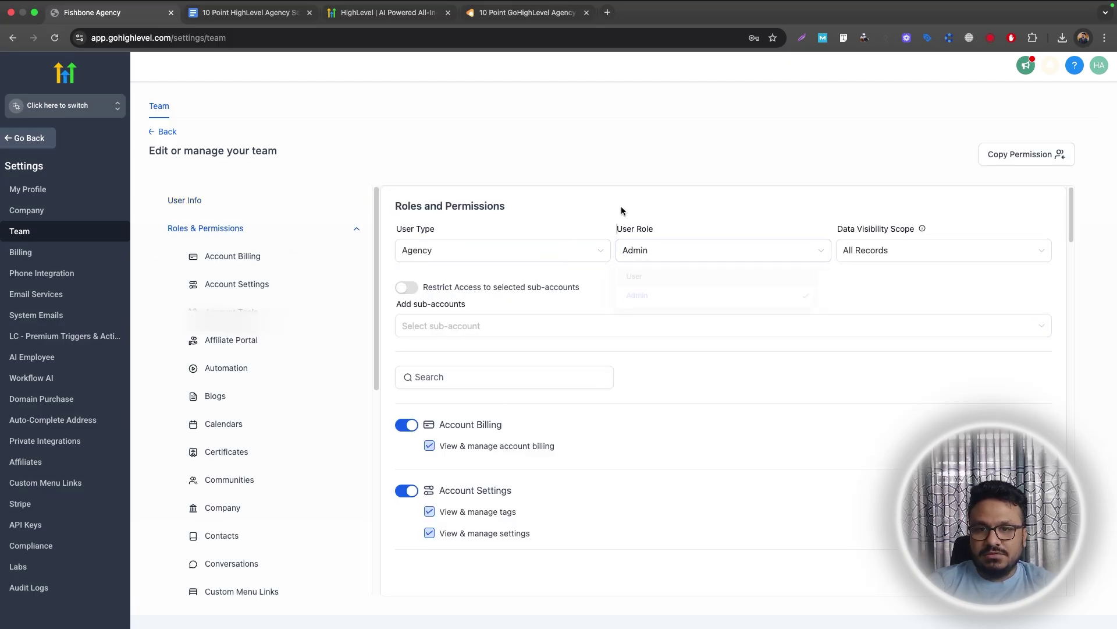
Switch to the sub-account named after the account owner and open its My Staff settings
{"action": "left_click", "coordinate": [81, 107]}
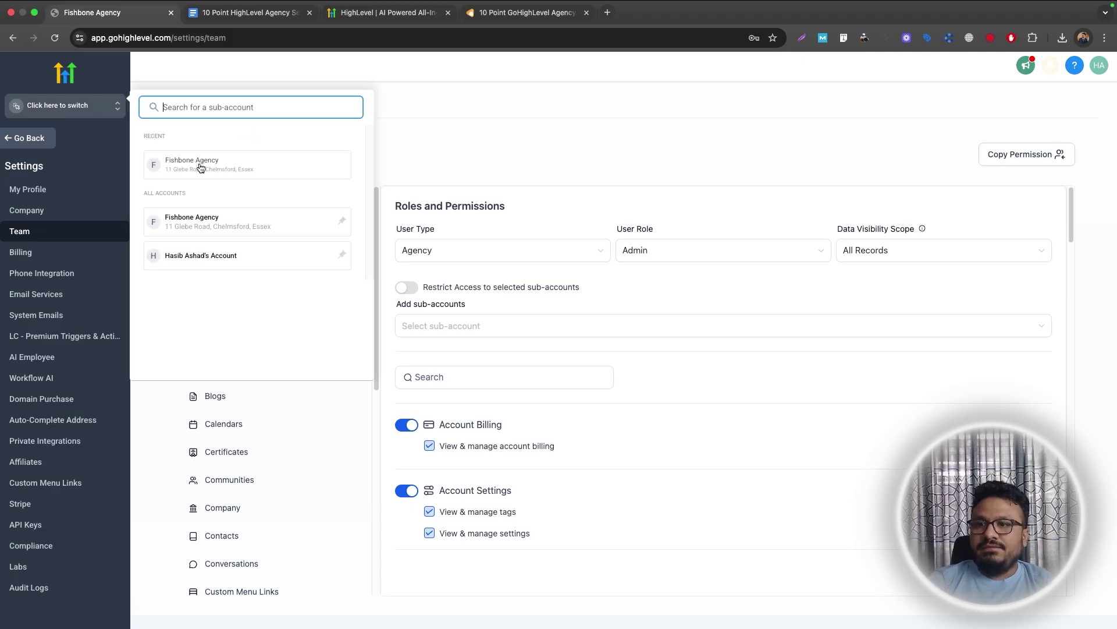
{"action": "left_click", "coordinate": [228, 253]}
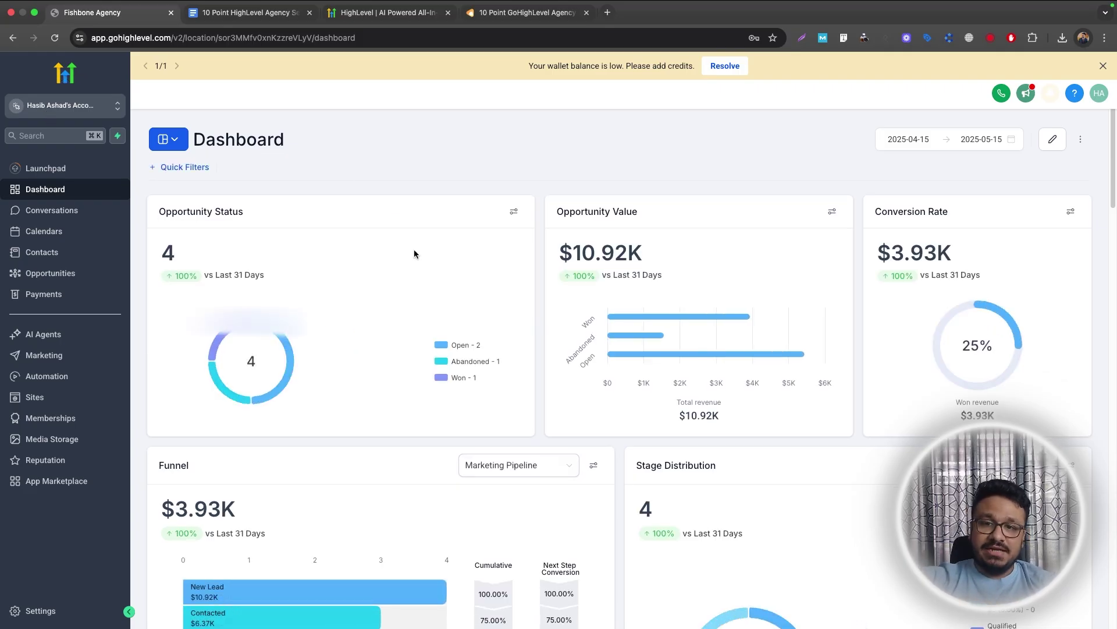
{"action": "left_click", "coordinate": [37, 611]}
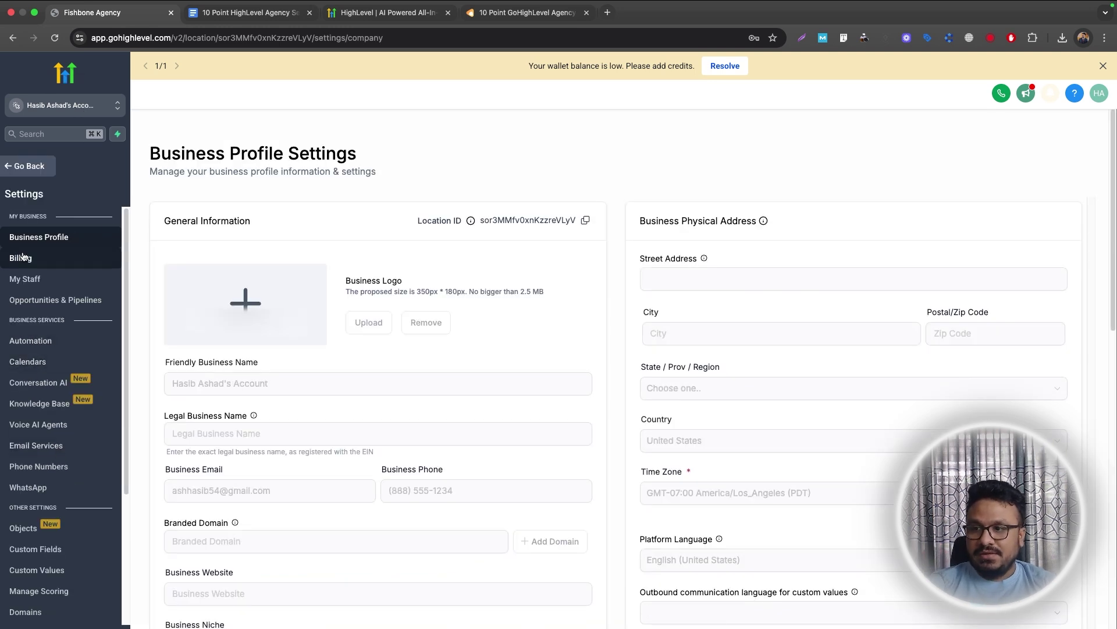
{"action": "left_click", "coordinate": [33, 280]}
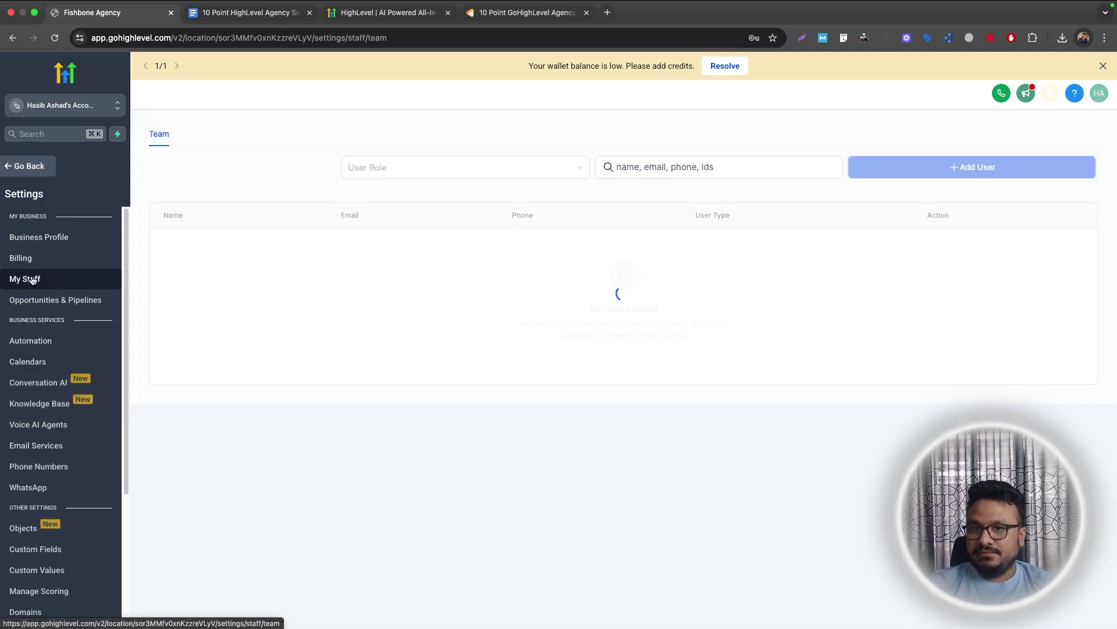
View the new staff user form in this sub-account and bring up the list of accounts to switch between
{"action": "left_click", "coordinate": [1007, 169]}
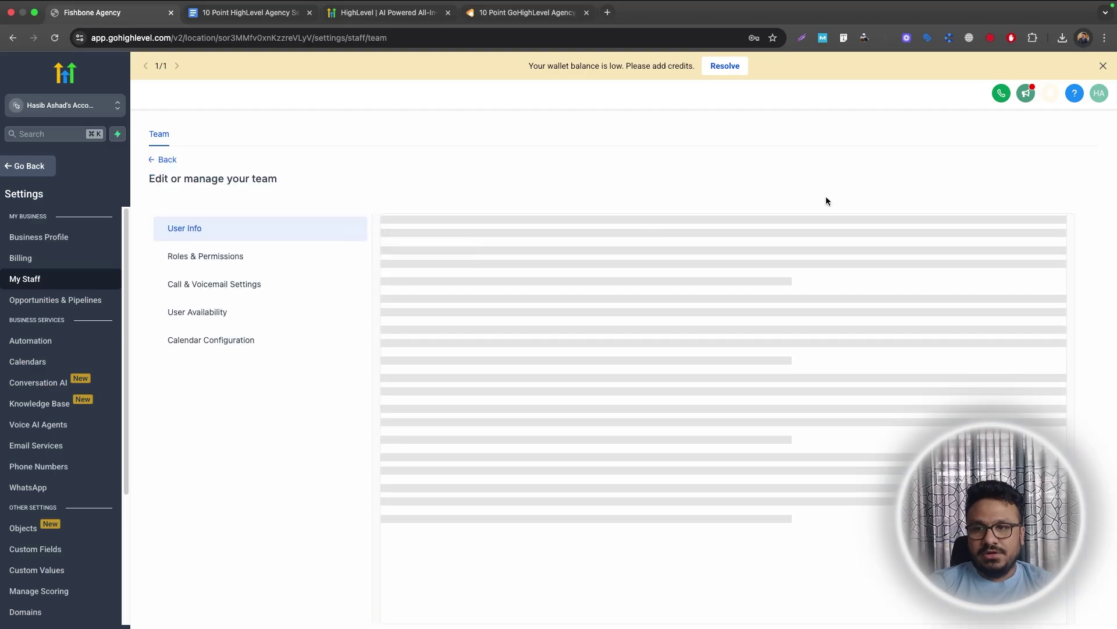
{"action": "left_click", "coordinate": [598, 381]}
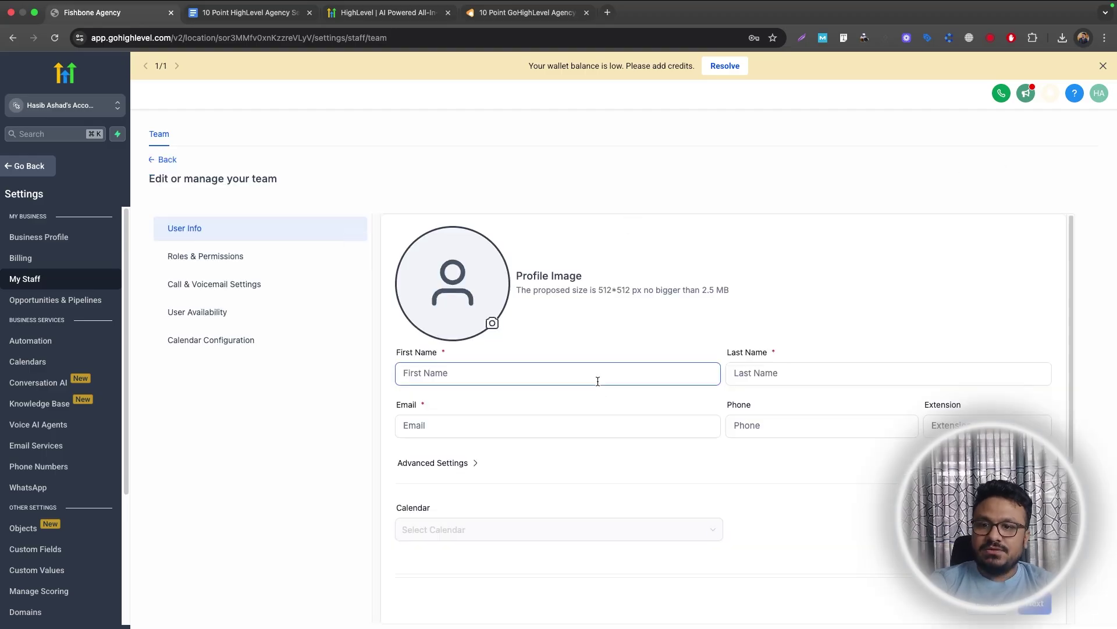
{"action": "left_click", "coordinate": [143, 113]}
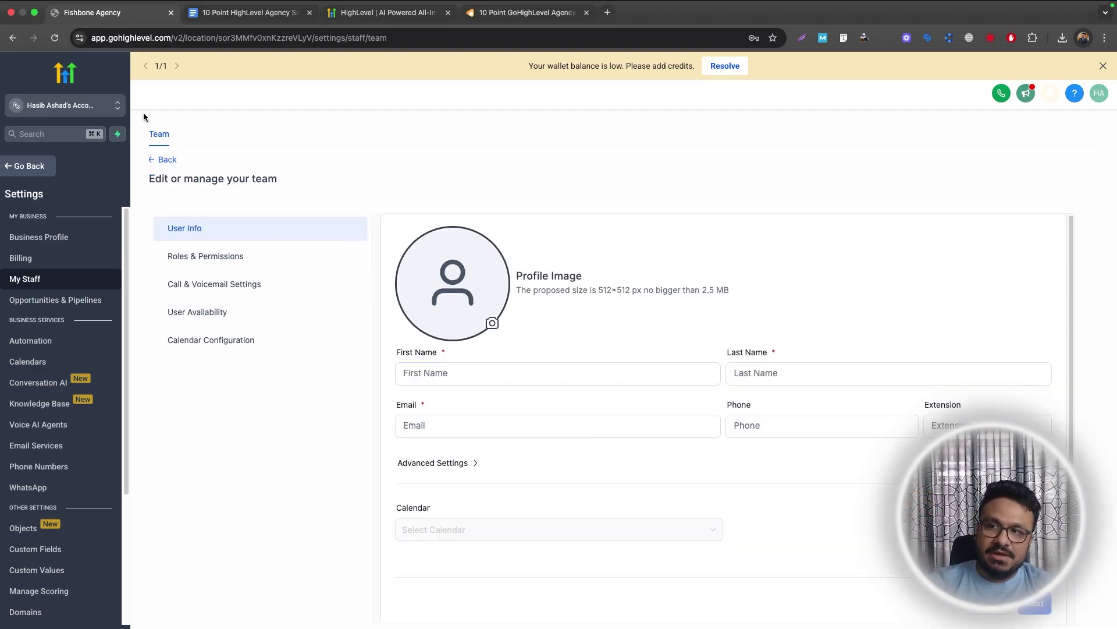
{"action": "left_click", "coordinate": [79, 114]}
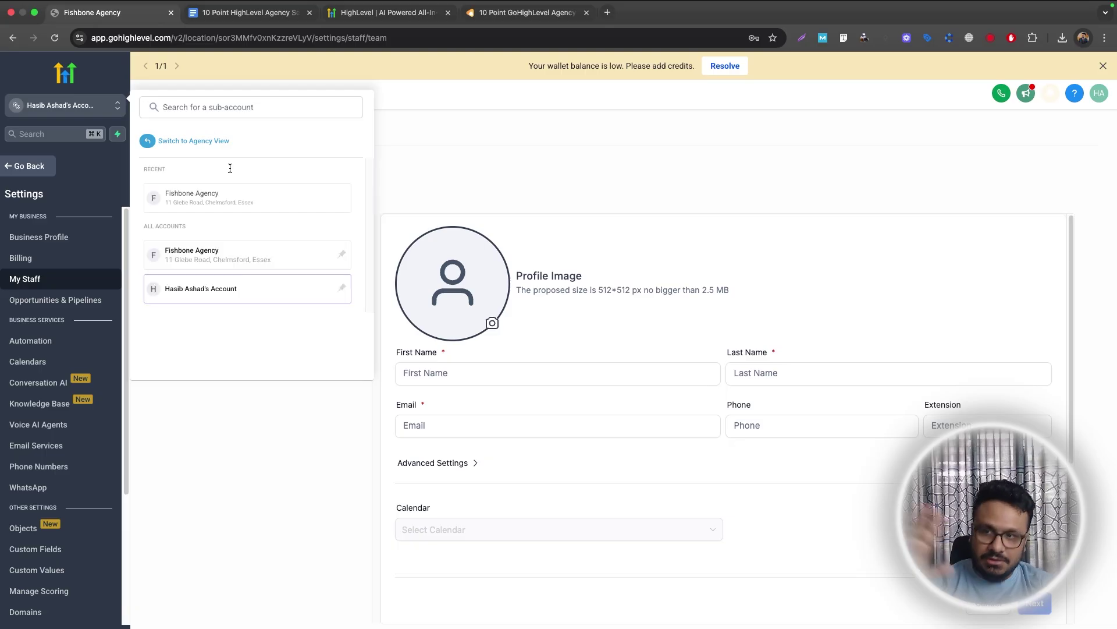
Return to the checklist and read item 10's agency-level and sub-account-level team member tasks
{"action": "left_click", "coordinate": [262, 12]}
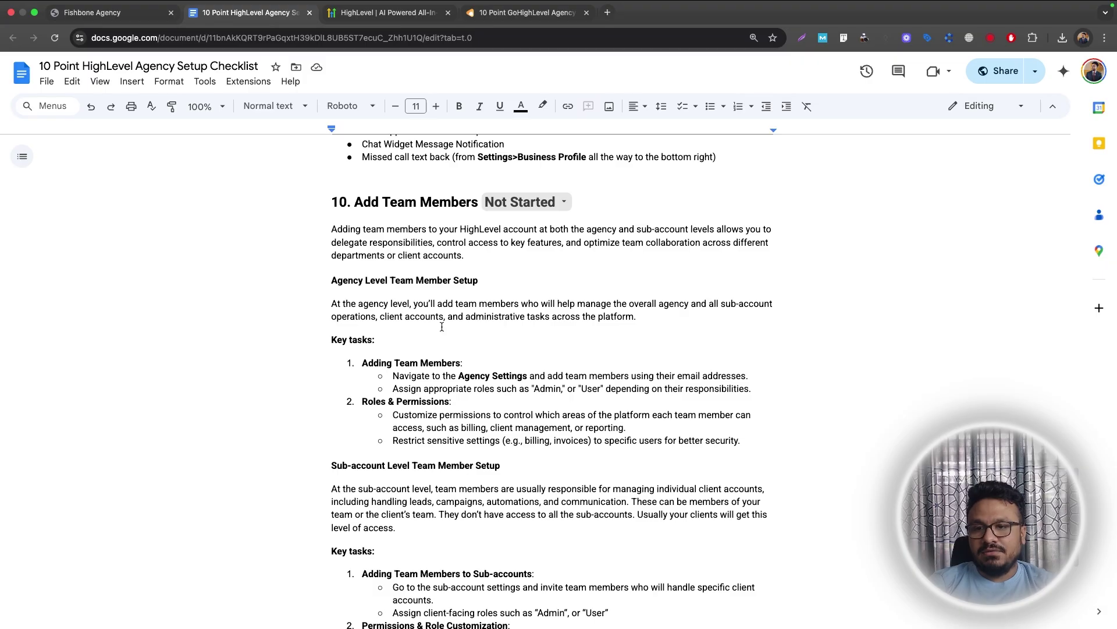
{"action": "scroll", "coordinate": [442, 326], "scroll_direction": "down", "scroll_amount": 3}
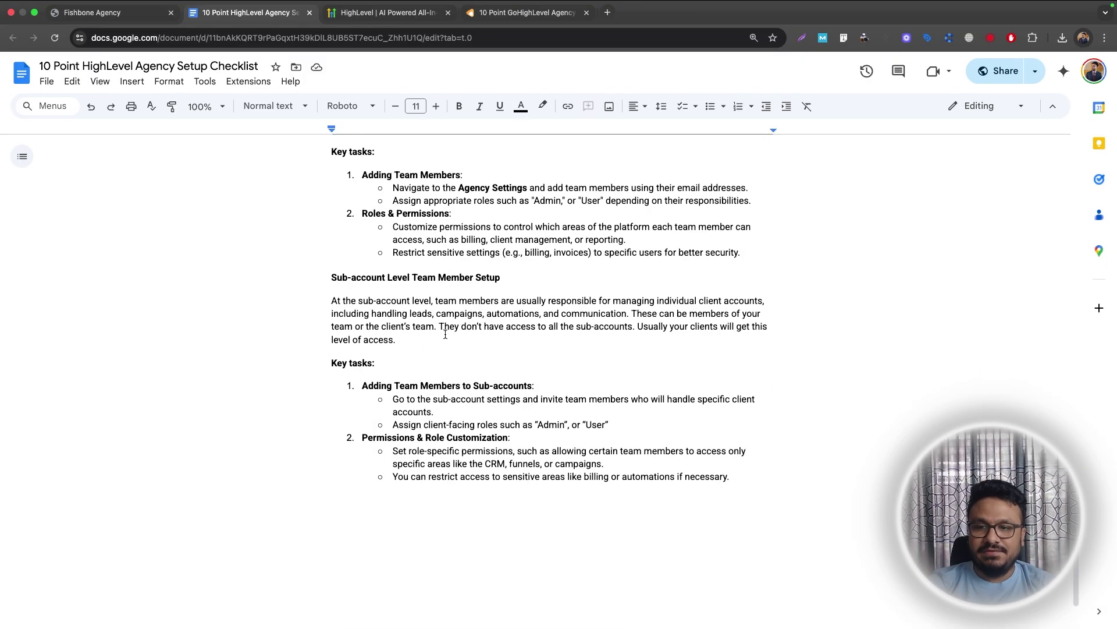
{"action": "scroll", "coordinate": [450, 334], "scroll_direction": "up", "scroll_amount": 1}
{"action": "scroll", "coordinate": [450, 334], "scroll_direction": "up", "scroll_amount": 5}
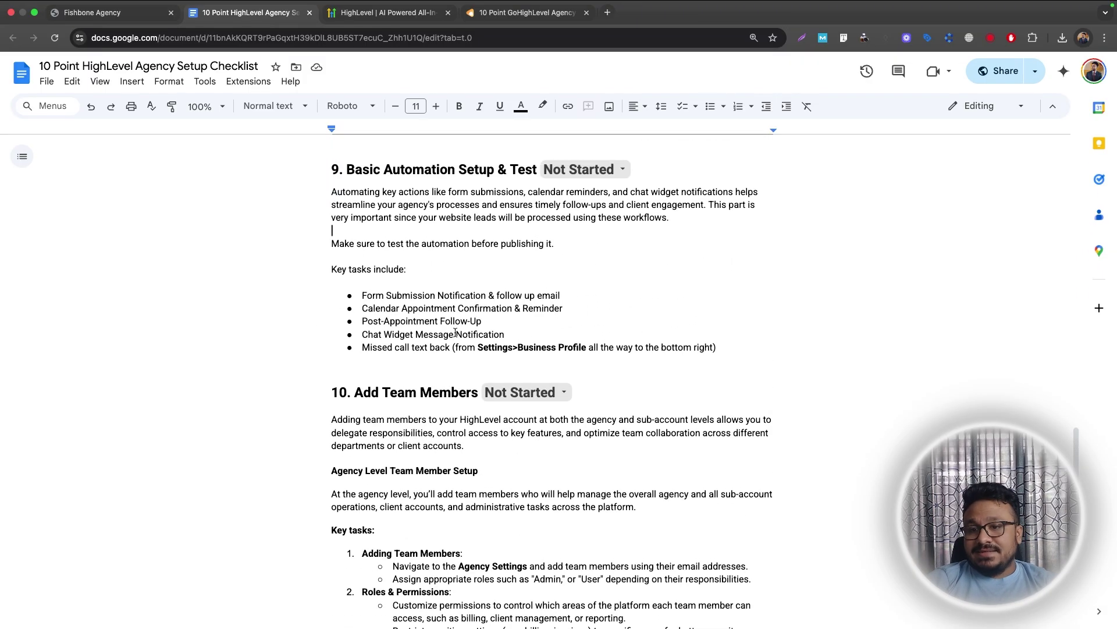
Review the whole checklist from item 1 to item 10, highlighting items 1 to 7 along the way
{"action": "scroll", "coordinate": [455, 332], "scroll_direction": "up", "scroll_amount": 20}
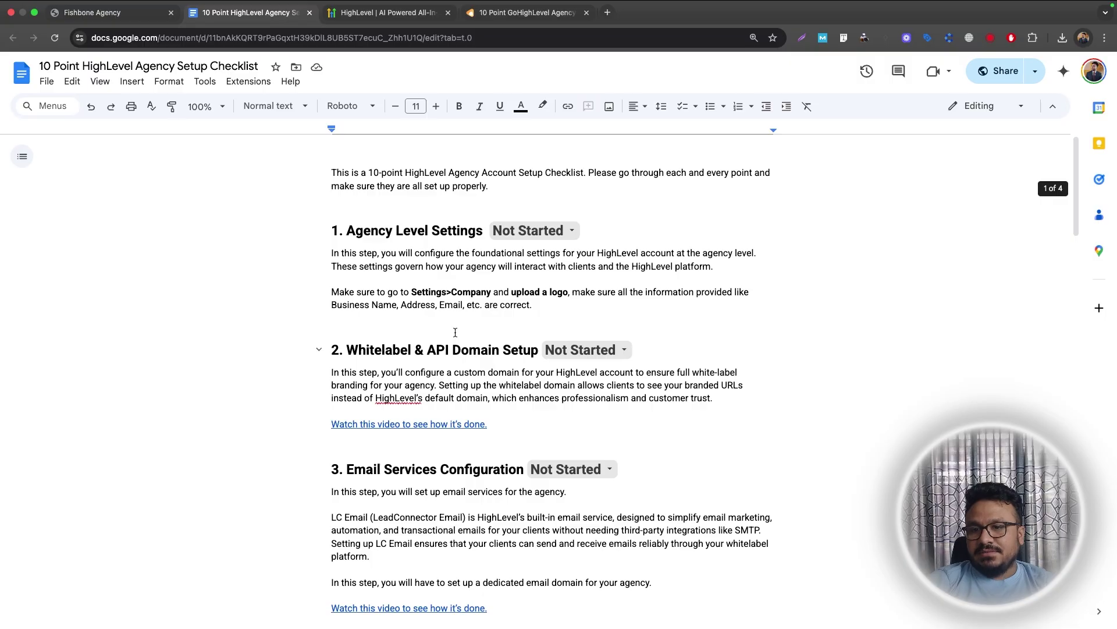
{"action": "scroll", "coordinate": [455, 333], "scroll_direction": "down", "scroll_amount": 20}
{"action": "scroll", "coordinate": [565, 408], "scroll_direction": "up", "scroll_amount": 20}
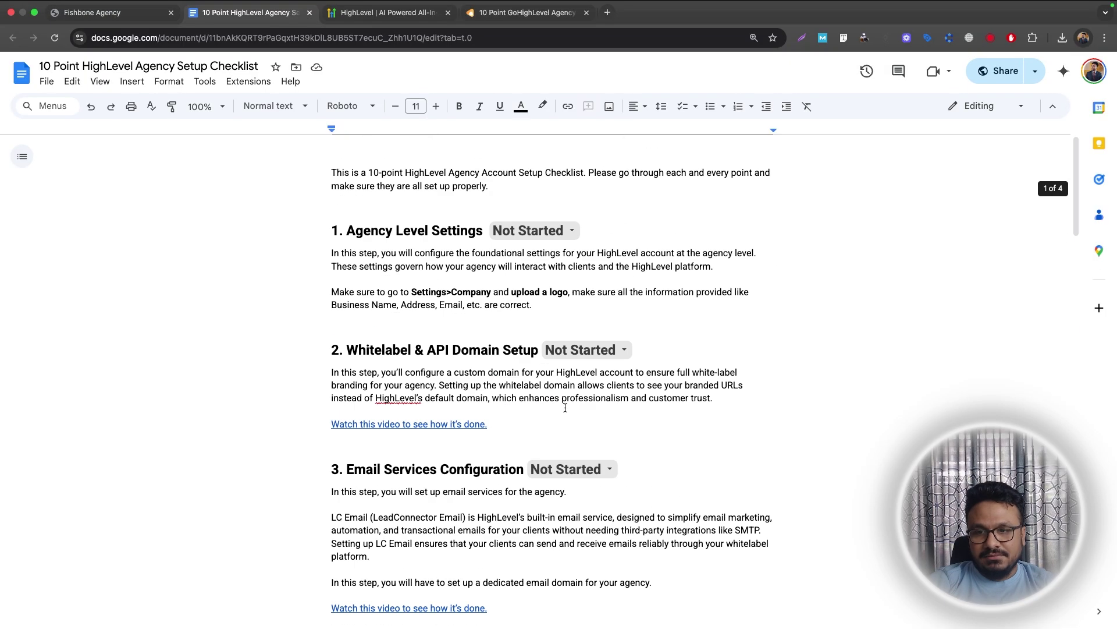
{"action": "scroll", "coordinate": [562, 405], "scroll_direction": "down", "scroll_amount": 20}
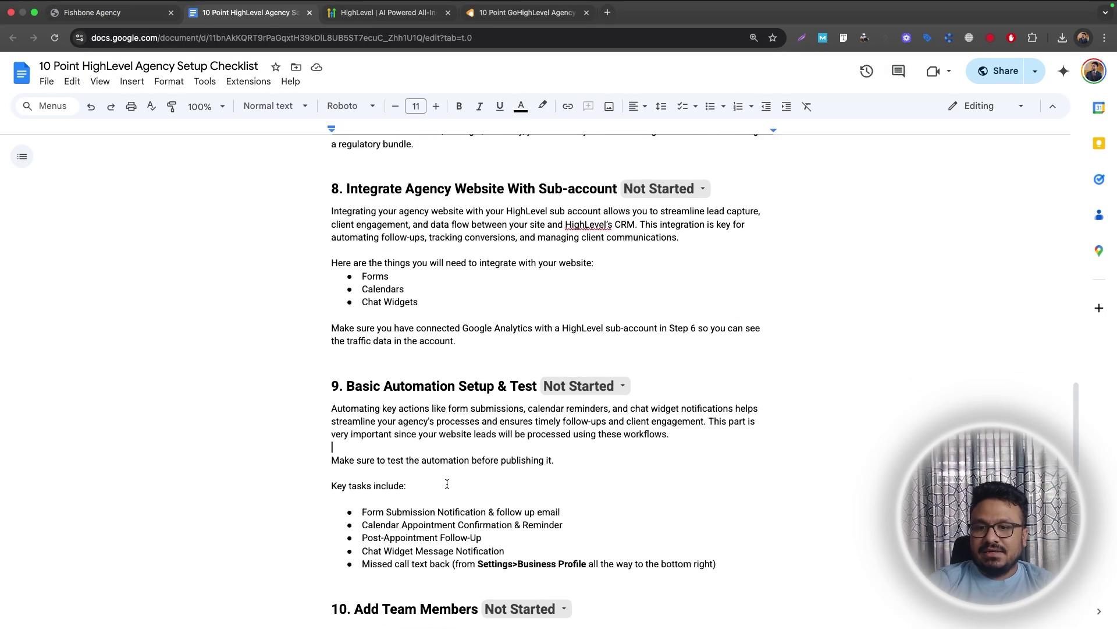
{"action": "scroll", "coordinate": [405, 351], "scroll_direction": "up", "scroll_amount": 7}
{"action": "scroll", "coordinate": [405, 365], "scroll_direction": "down", "scroll_amount": 2}
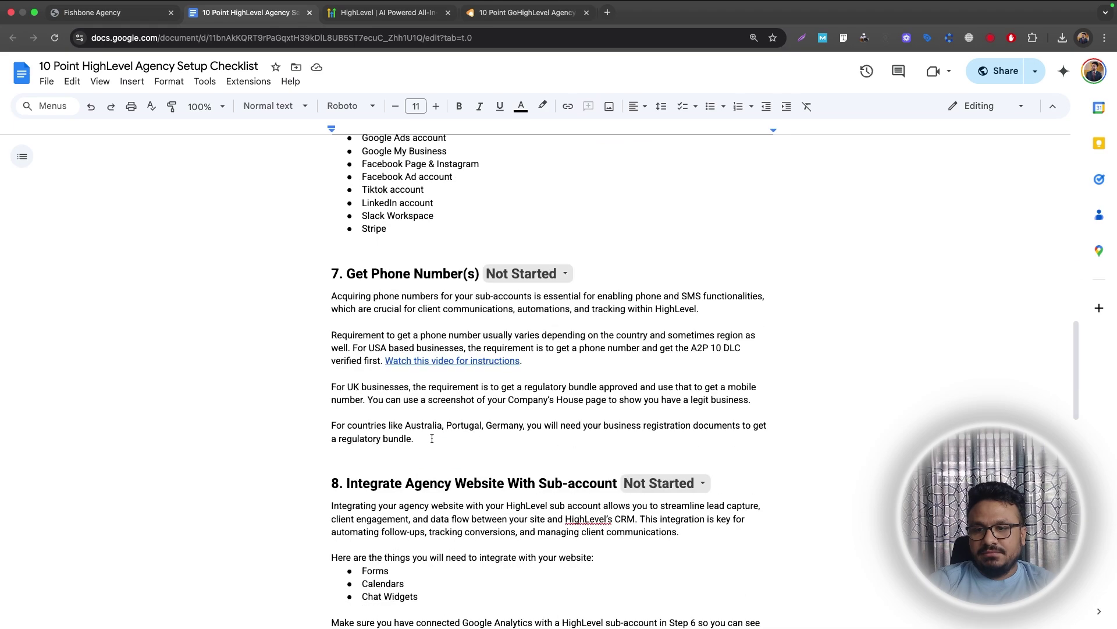
{"action": "left_click_drag", "start_coordinate": [414, 439], "coordinate": [302, 247]}
{"action": "scroll", "coordinate": [281, 312], "scroll_direction": "up", "scroll_amount": 18}
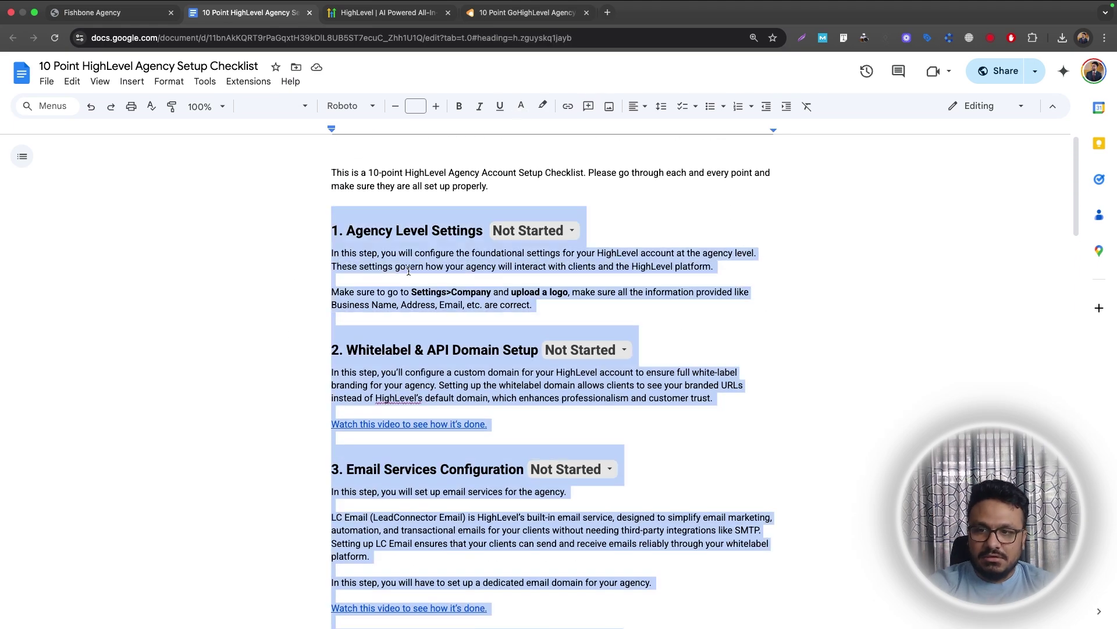
{"action": "scroll", "coordinate": [407, 320], "scroll_direction": "down", "scroll_amount": 20}
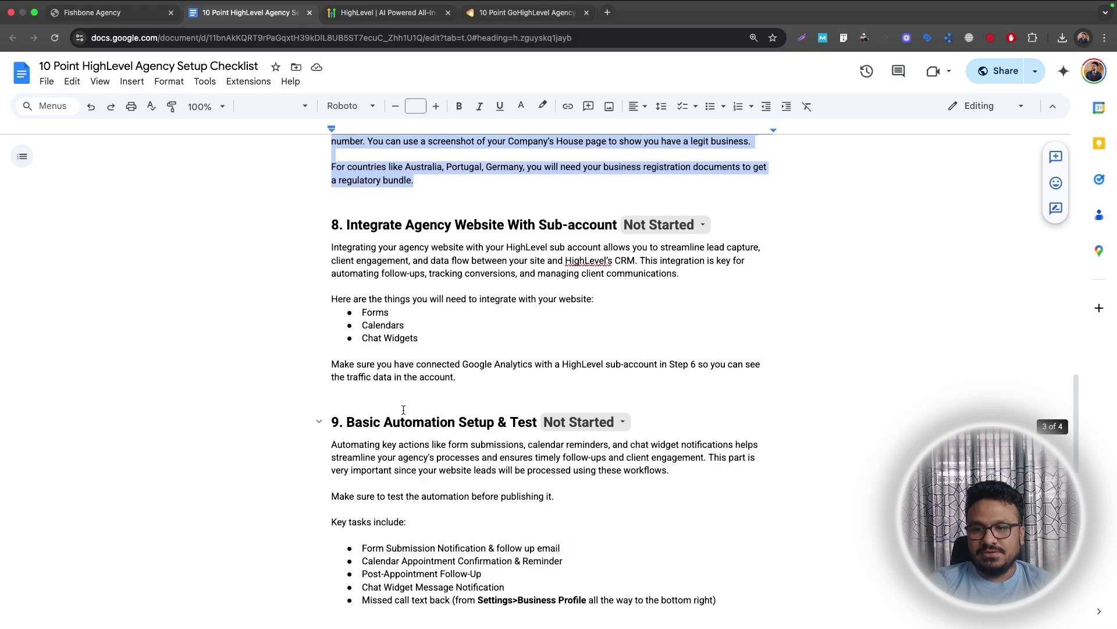
{"action": "scroll", "coordinate": [403, 410], "scroll_direction": "down", "scroll_amount": 10}
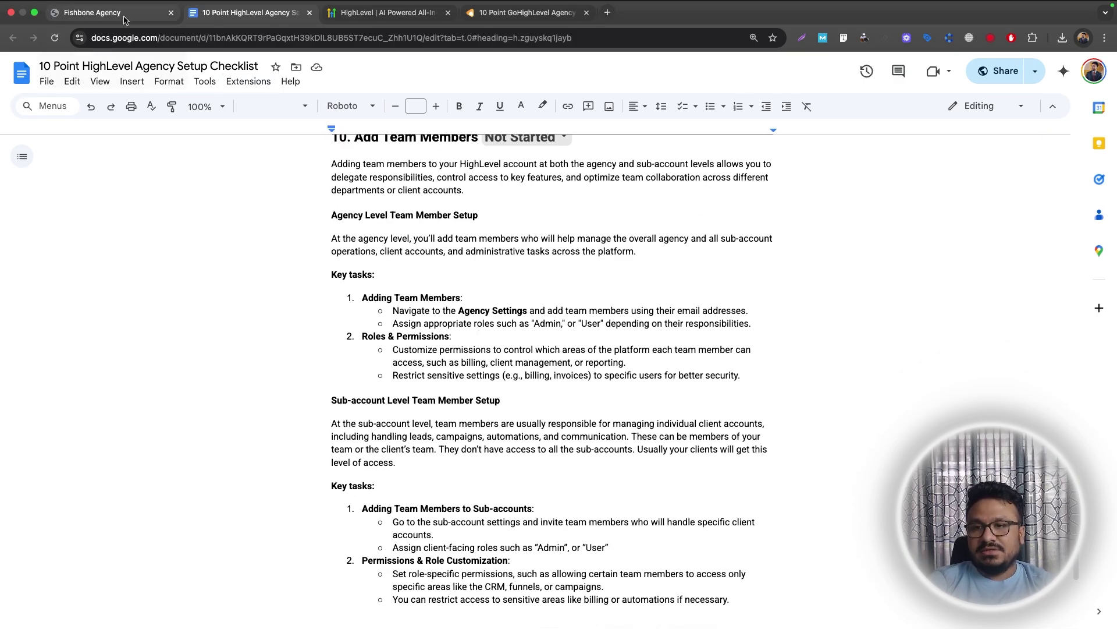
Switch to HighLevel, close the sub-account list over the new staff form, and return to the setup checklist document
{"action": "left_click", "coordinate": [124, 20]}
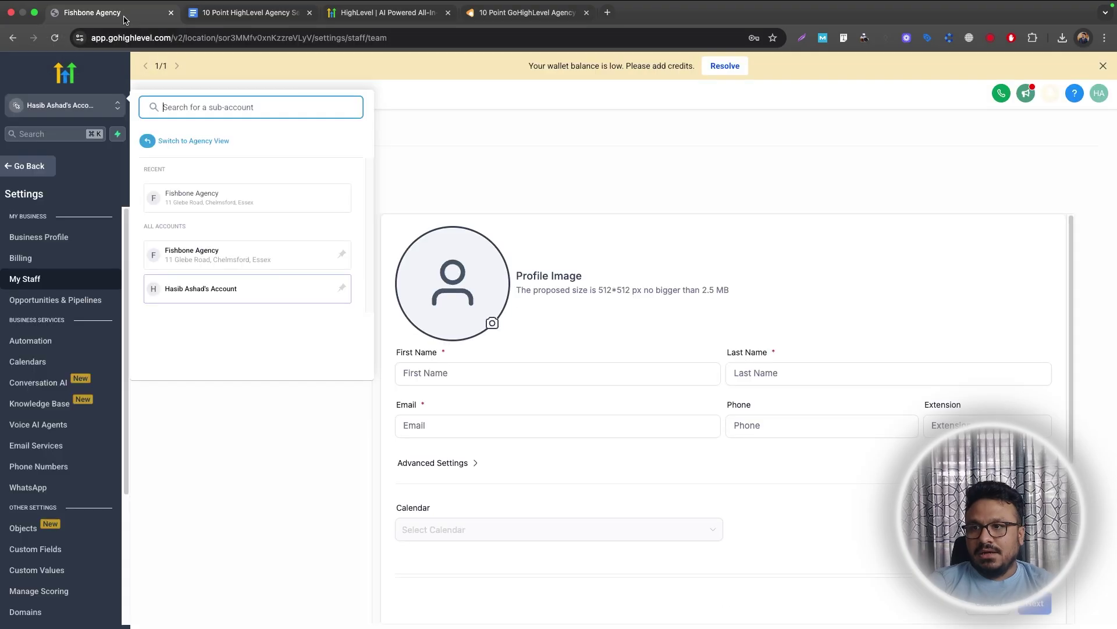
{"action": "left_click", "coordinate": [503, 138]}
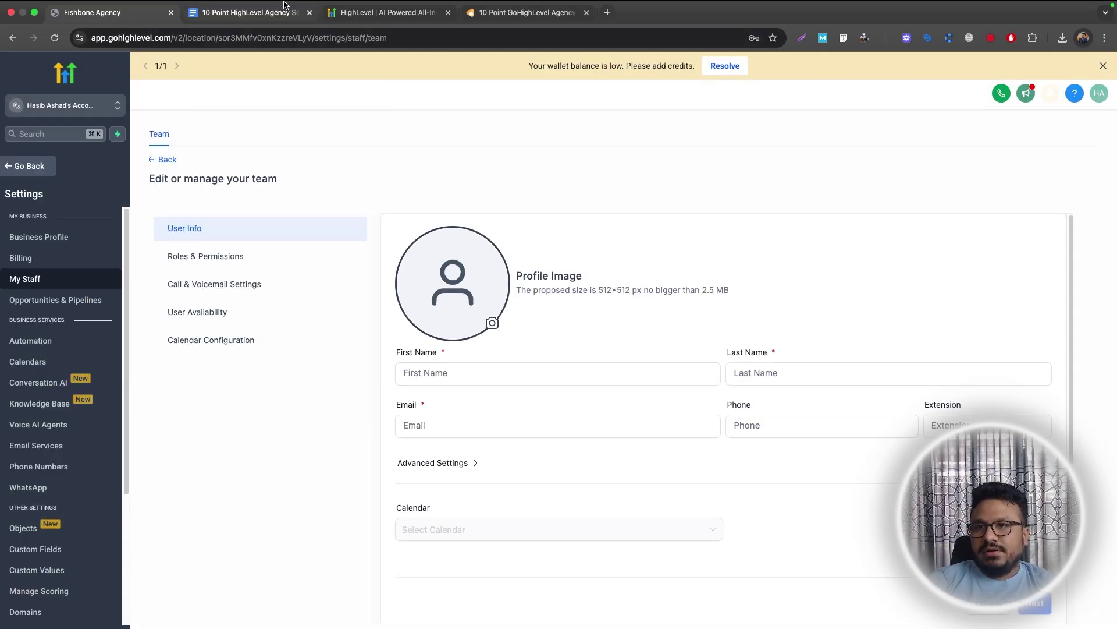
{"action": "mouse_move", "coordinate": [237, 6]}
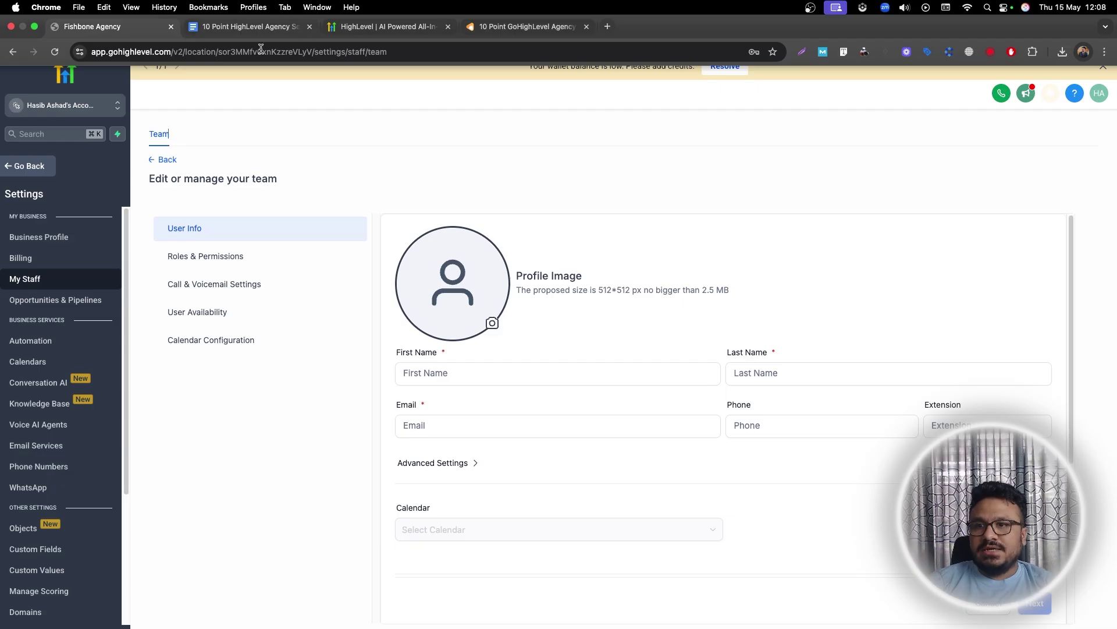
{"action": "left_click", "coordinate": [256, 29]}
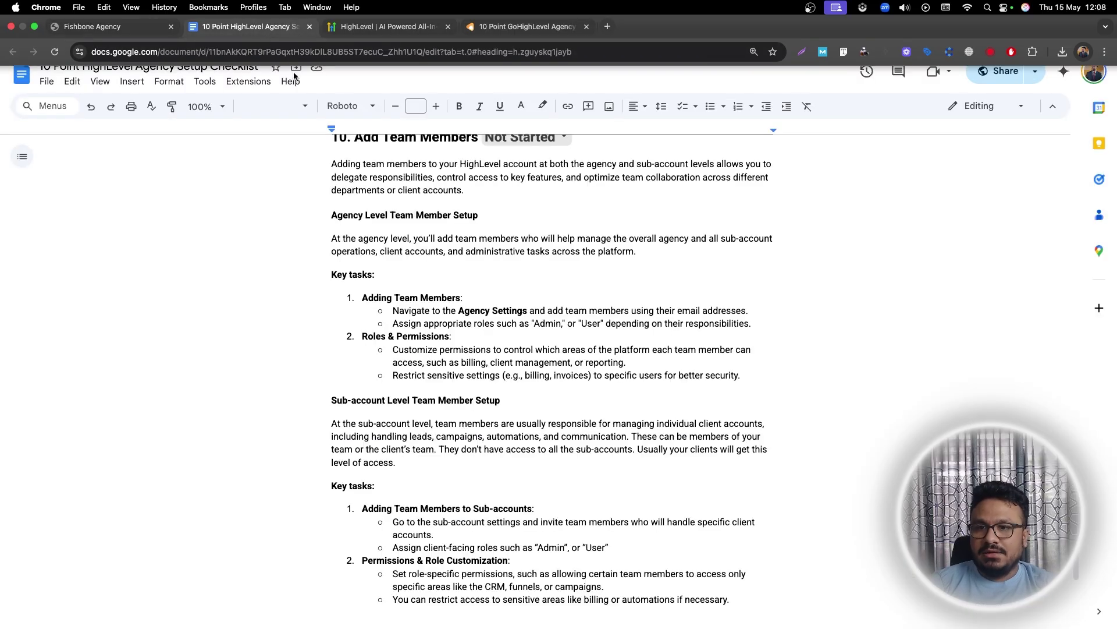
View the free guide download page for the 10-point checklist, and return to the checklist document to skim items 2 to 5
{"action": "left_click", "coordinate": [524, 26]}
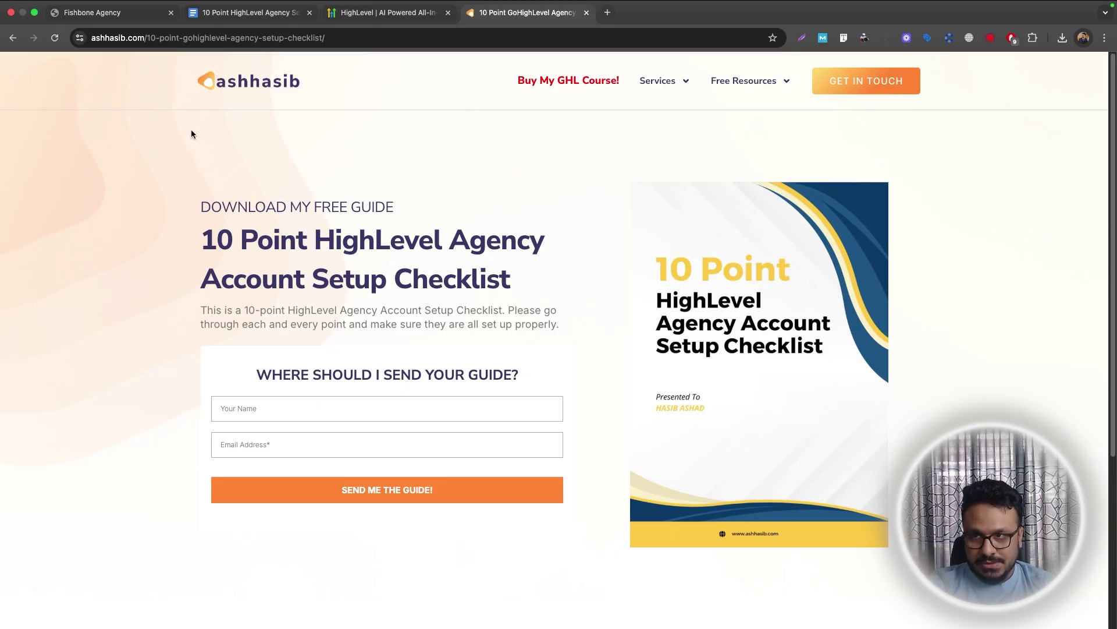
{"action": "left_click", "coordinate": [251, 12]}
{"action": "scroll", "coordinate": [420, 275], "scroll_direction": "down", "scroll_amount": 6}
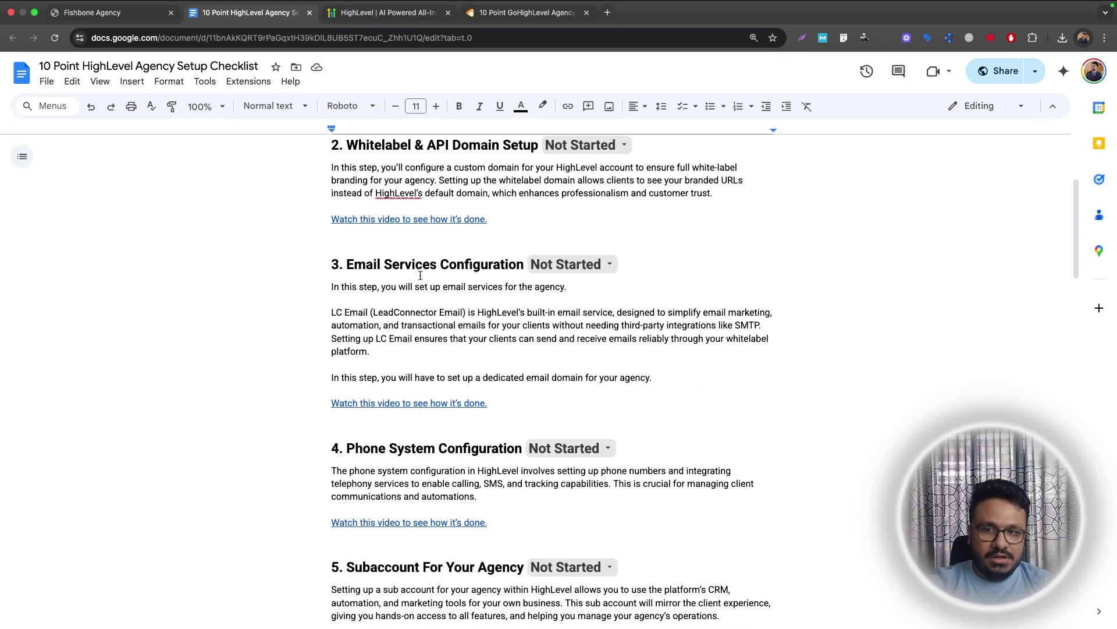
{"action": "scroll", "coordinate": [420, 275], "scroll_direction": "down", "scroll_amount": 3}
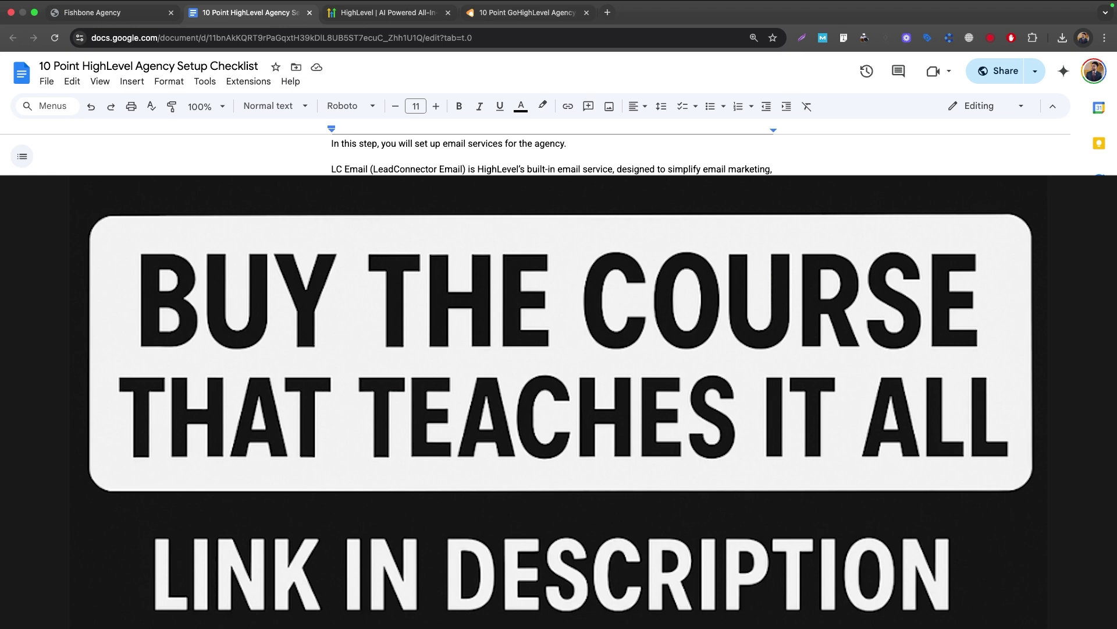